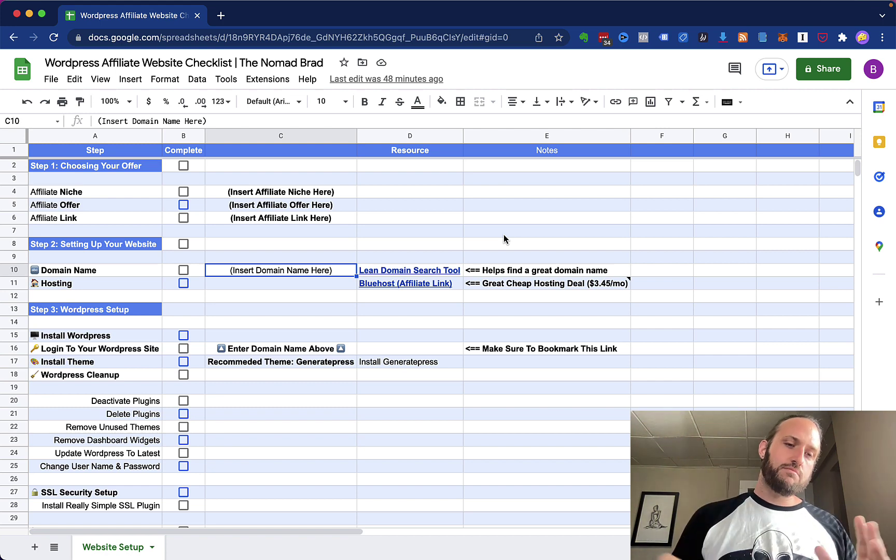
# Step: Fill in Web Hosting as the affiliate niche and Bluehost as the affiliate offer in column C of the checklist
pyautogui.click(280, 179)
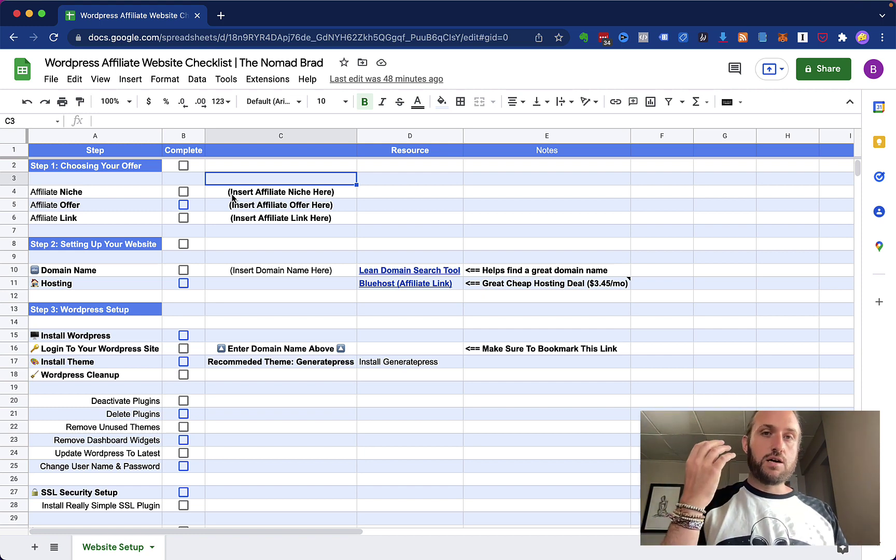
pyautogui.click(243, 196)
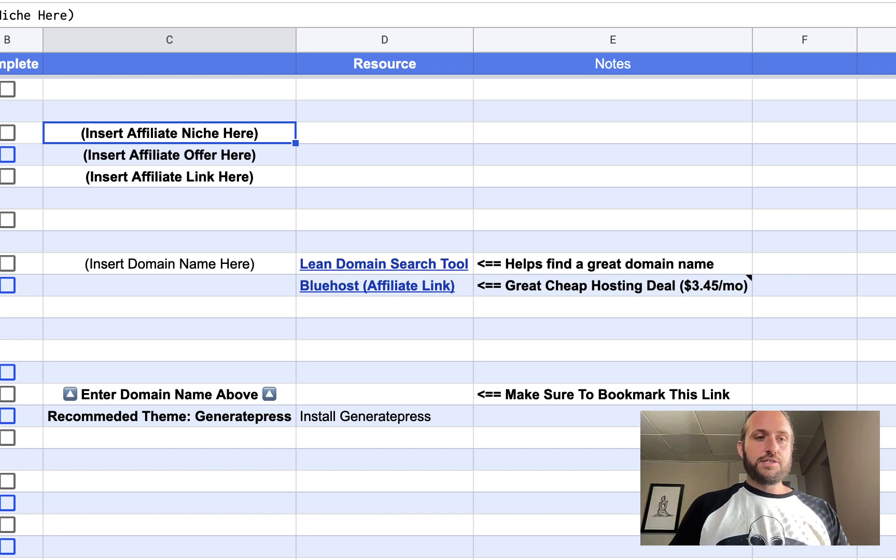
pyautogui.write('Web HOsti')
pyautogui.press('BackSpace')
pyautogui.press('BackSpace')
pyautogui.press('BackSpace')
pyautogui.press('BackSpace')
pyautogui.write('osti')
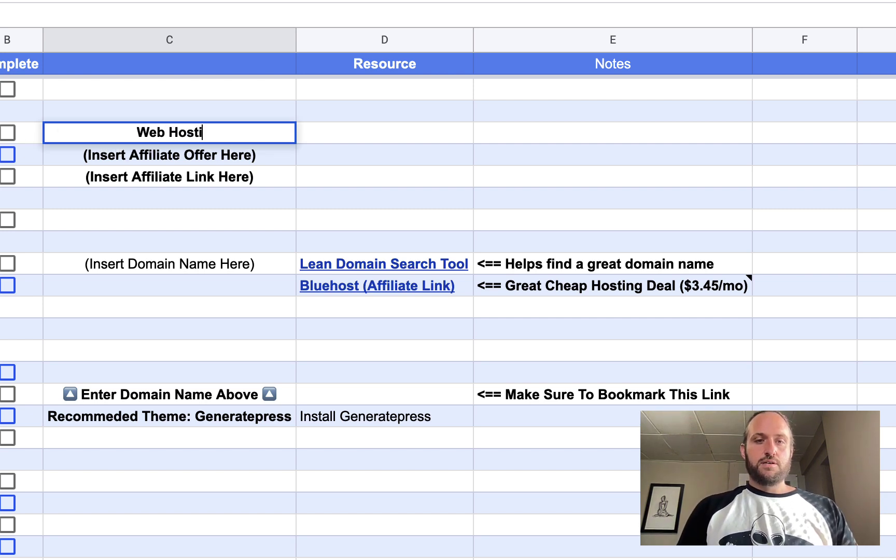
pyautogui.write('ng')
pyautogui.press('Return')
pyautogui.write('Bluehost')
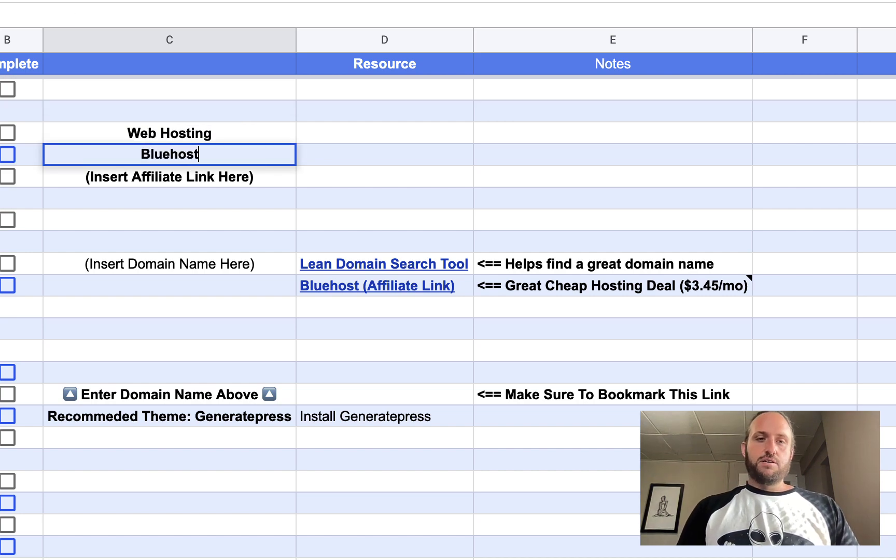
pyautogui.press('Return')
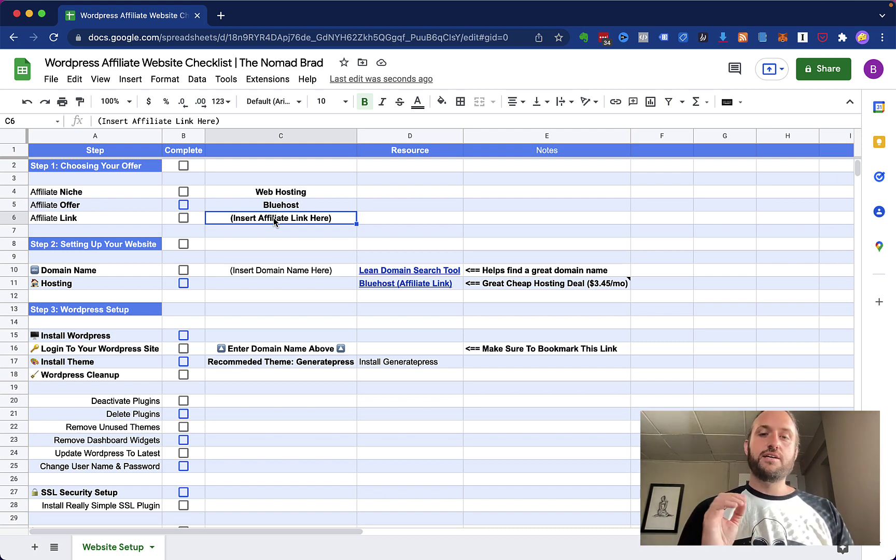
# Step: Copy the Bluehost affiliate link from the Hosting row into the Affiliate Link cell C6 and fit column C to its contents
pyautogui.moveTo(382, 287)
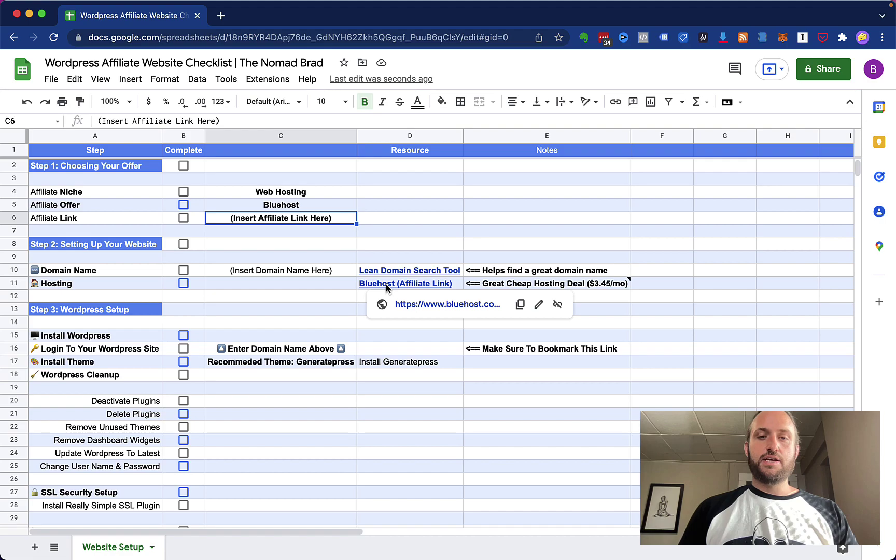
pyautogui.moveTo(407, 276)
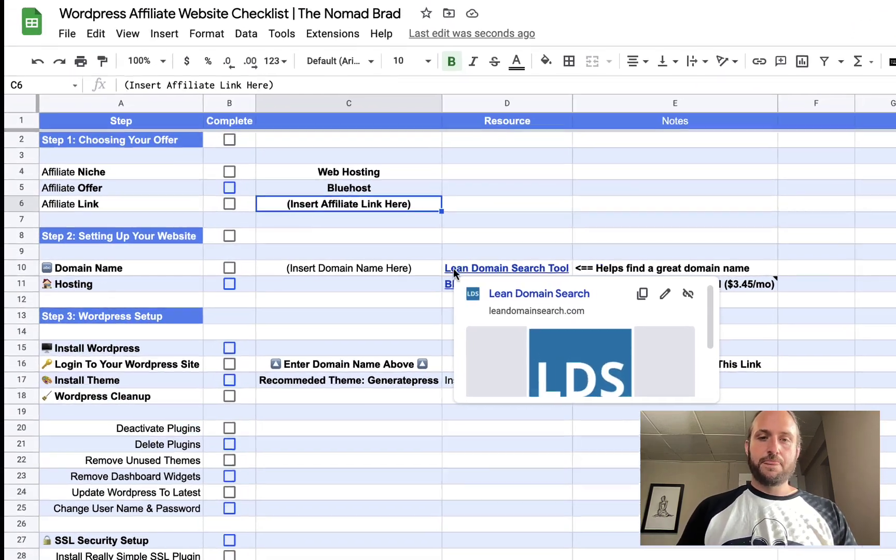
pyautogui.click(372, 285)
pyautogui.click(519, 285)
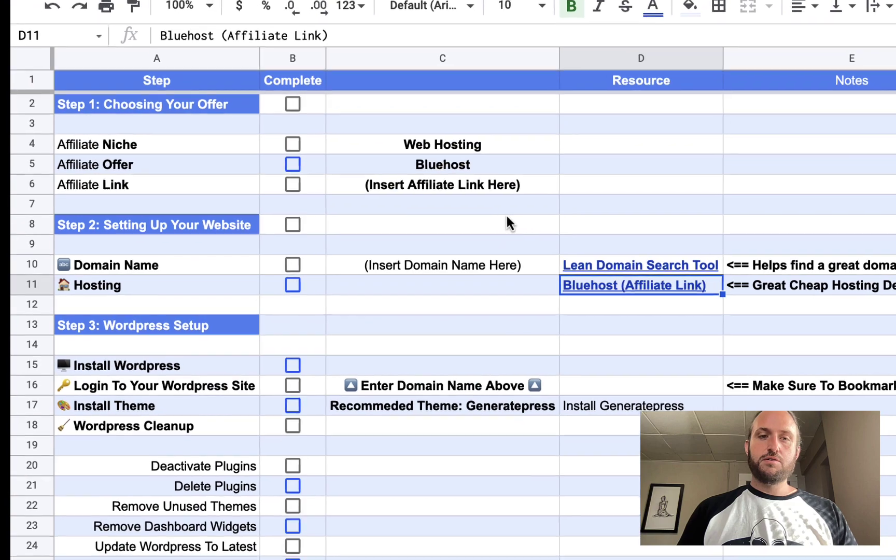
pyautogui.click(388, 213)
pyautogui.click(485, 183)
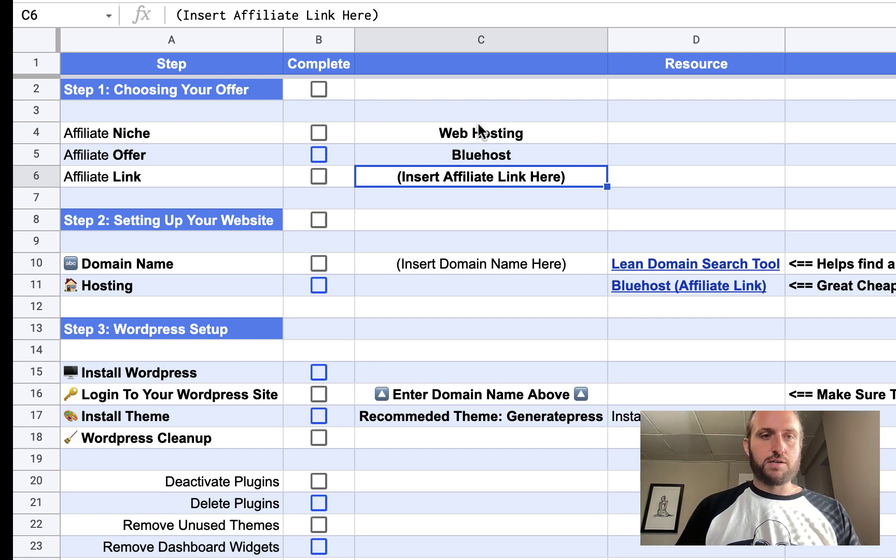
pyautogui.tripleClick(402, 15)
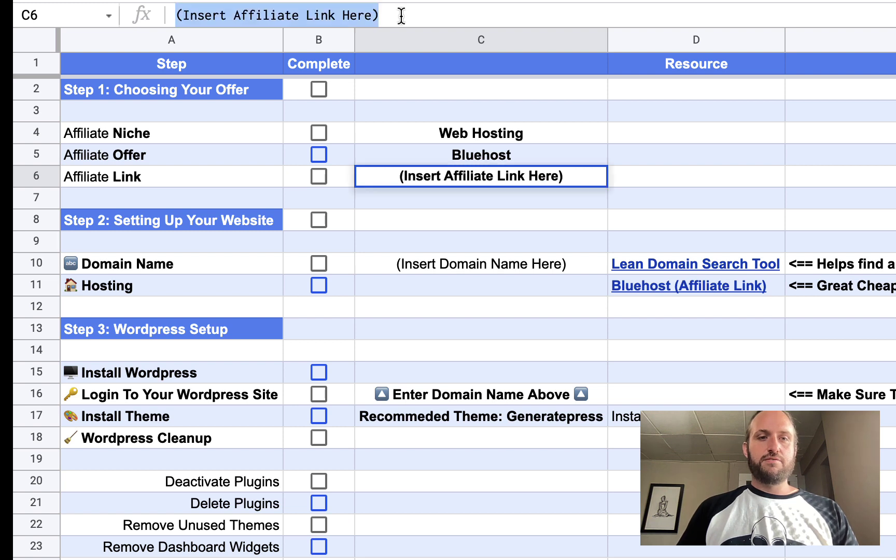
pyautogui.write('https://www.bluehost.com/track/digitalnomadrockstar/wpaffchecklist')
pyautogui.press('Return')
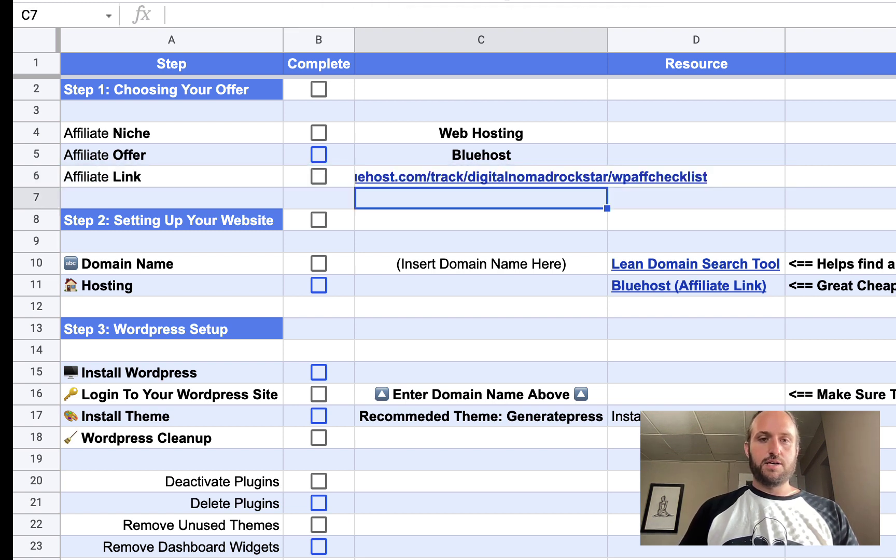
pyautogui.doubleClick(607, 39)
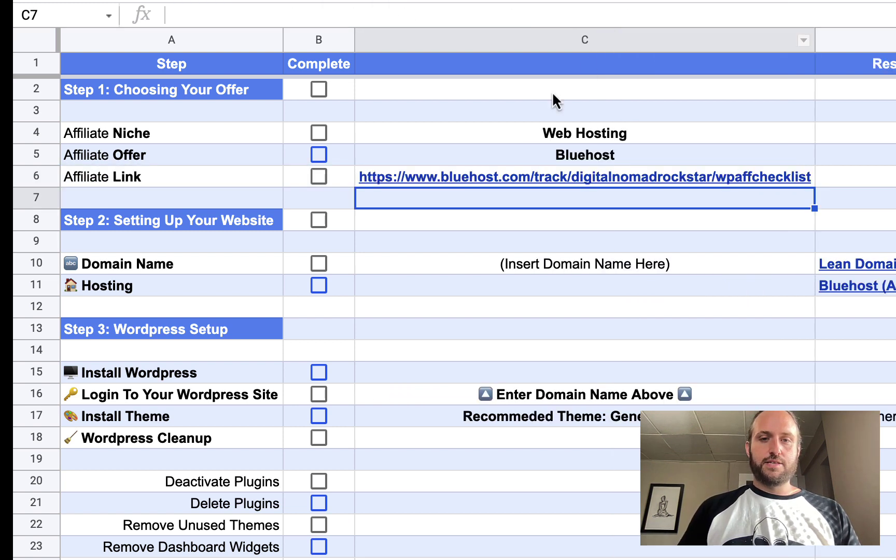
# Step: Mark Affiliate Niche, Affiliate Offer and Affiliate Link as complete in Step 1 of the checklist
pyautogui.click(319, 133)
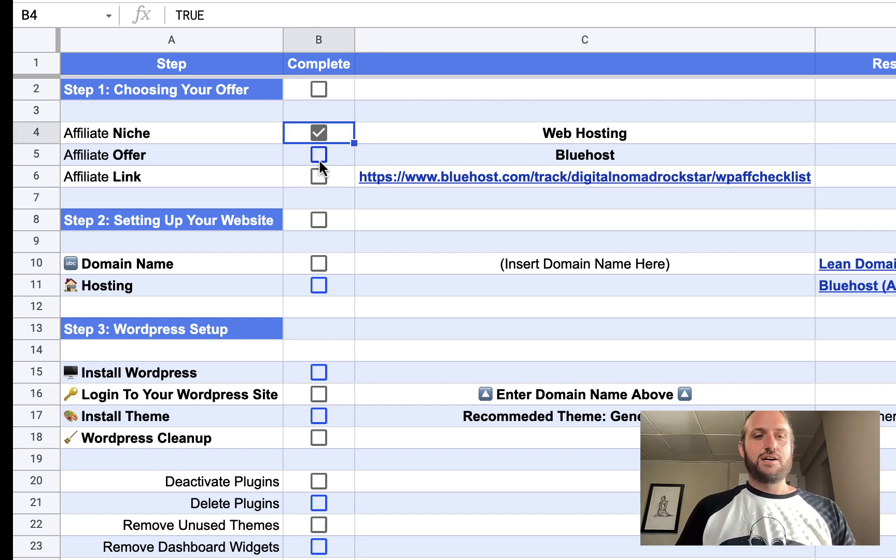
pyautogui.click(318, 156)
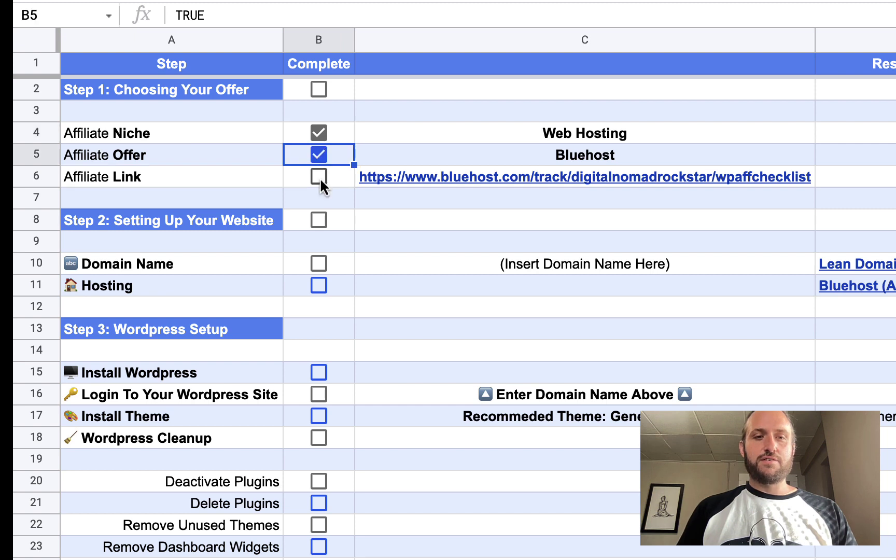
pyautogui.click(320, 178)
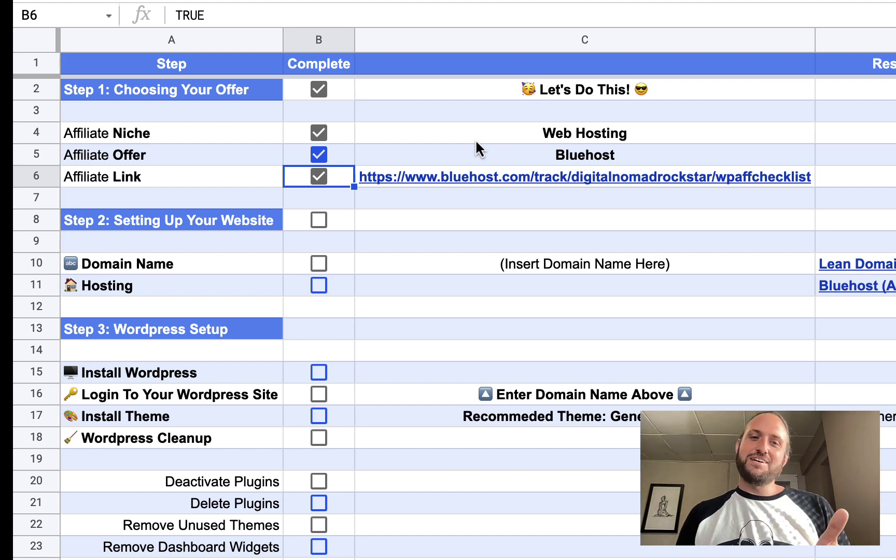
# Step: Open the Lean Domain Search Tool website linked as the resource in the Domain Name row
pyautogui.scroll(-2, 475, 140)
pyautogui.scroll(2, 402, 169)
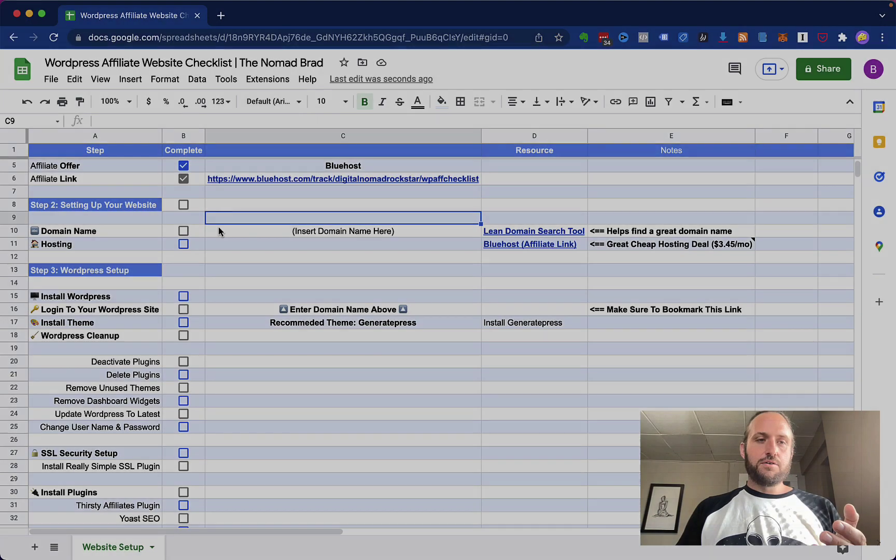
pyautogui.scroll(-1, 218, 227)
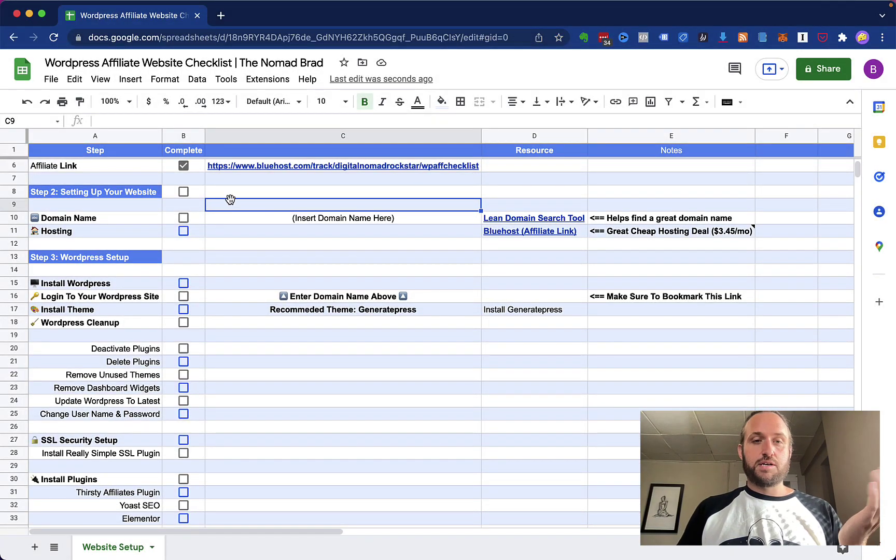
pyautogui.click(128, 221)
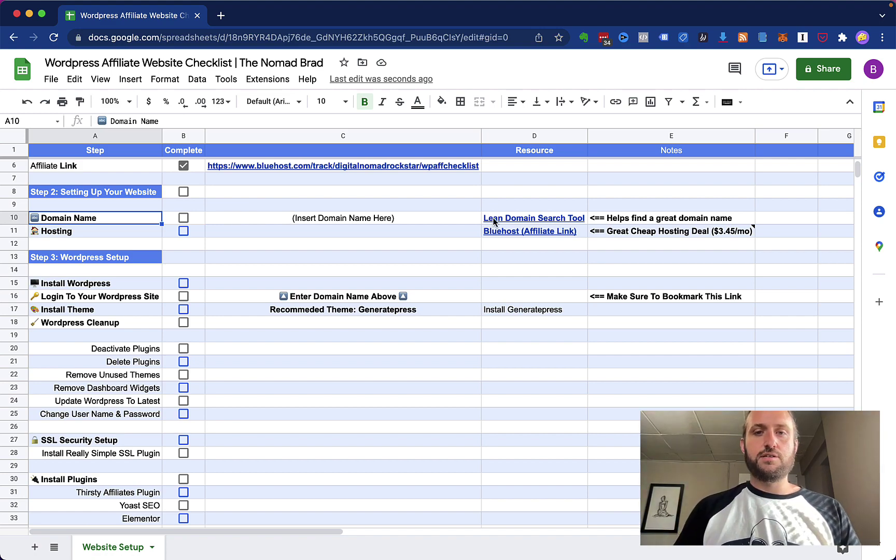
pyautogui.click(517, 217)
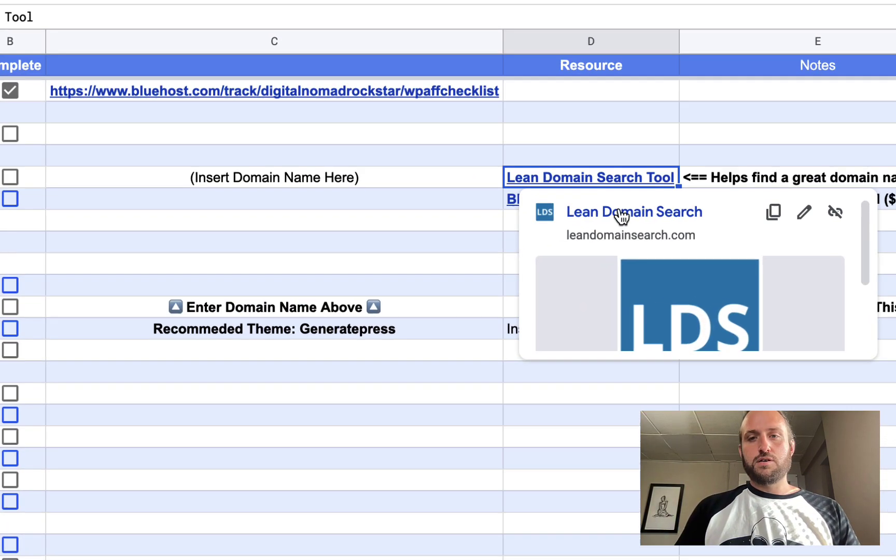
pyautogui.click(577, 229)
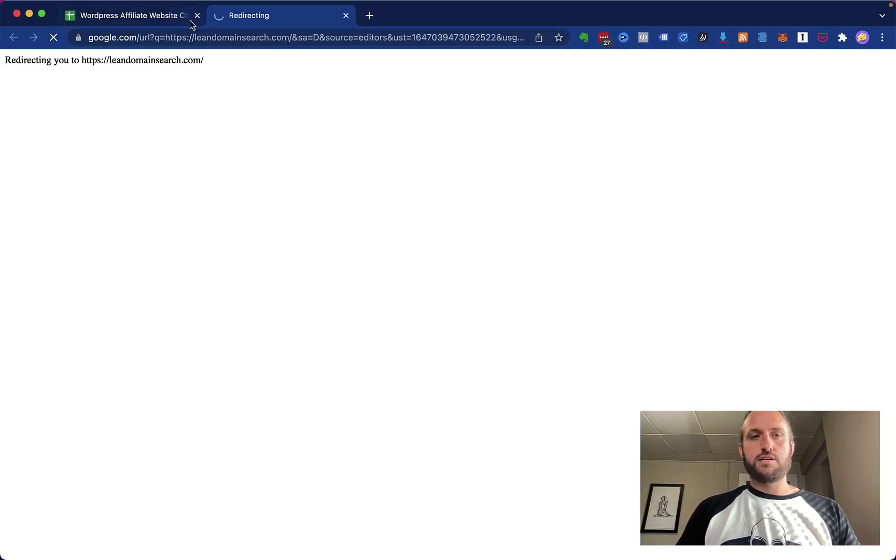
pyautogui.click(190, 20)
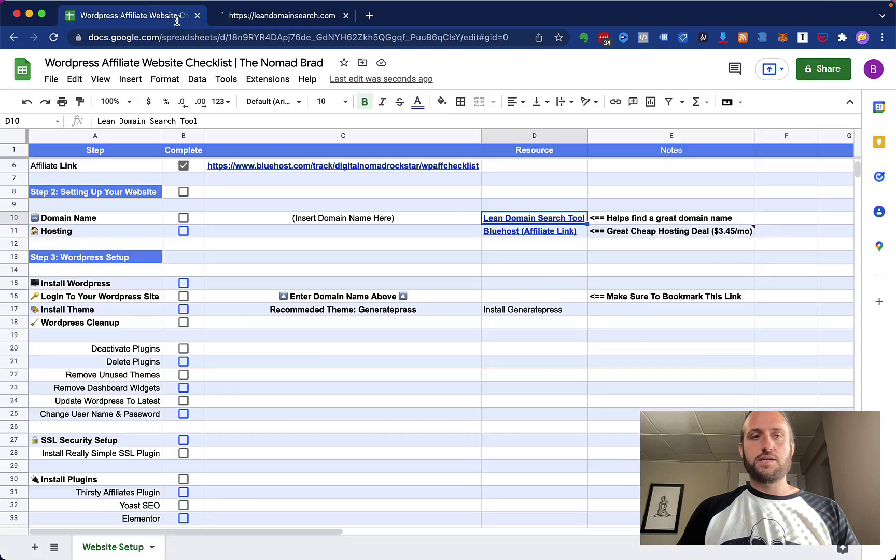
pyautogui.click(282, 19)
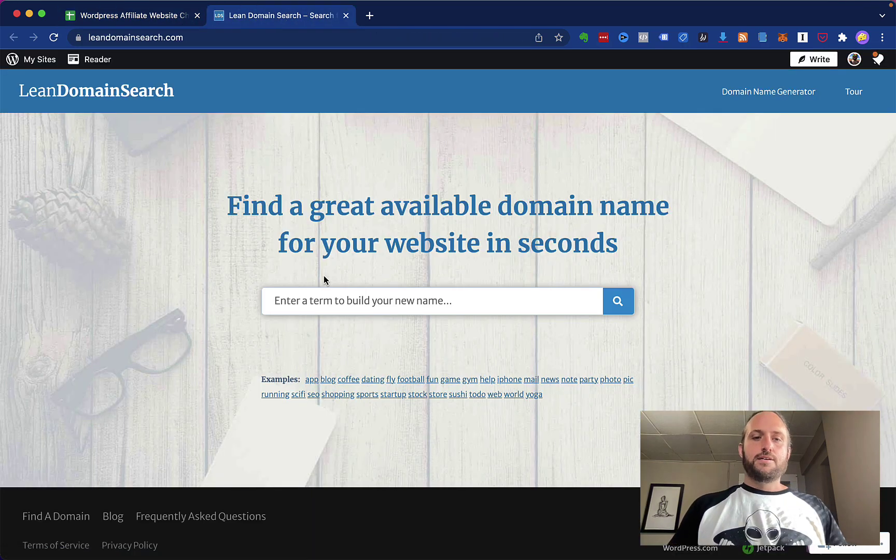
# Step: Search for available domains with the term webhosting and filter the results to names that start with the search term
pyautogui.click(318, 301)
pyautogui.write('webhosting')
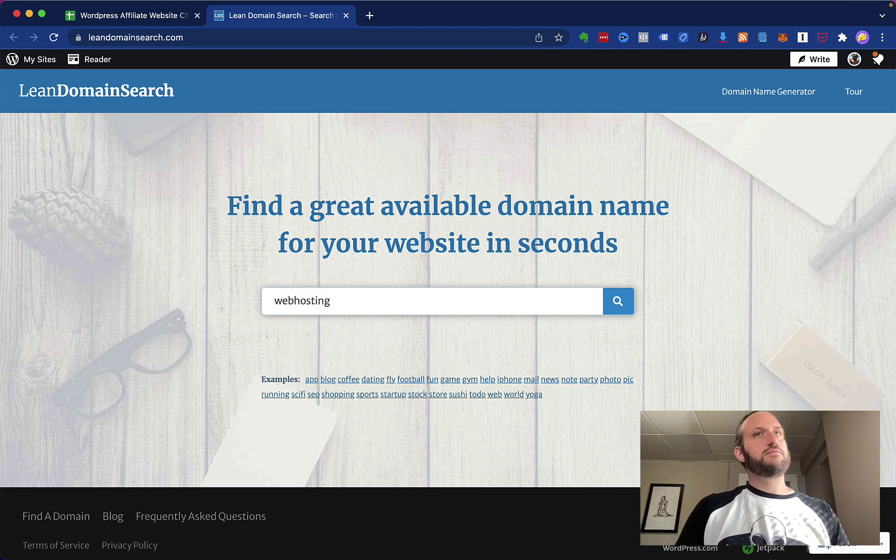
pyautogui.press('Return')
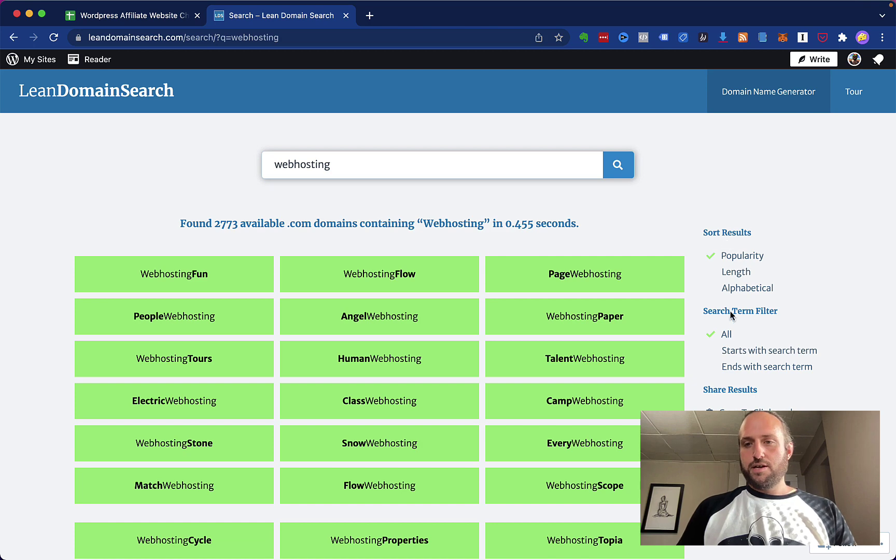
pyautogui.click(747, 358)
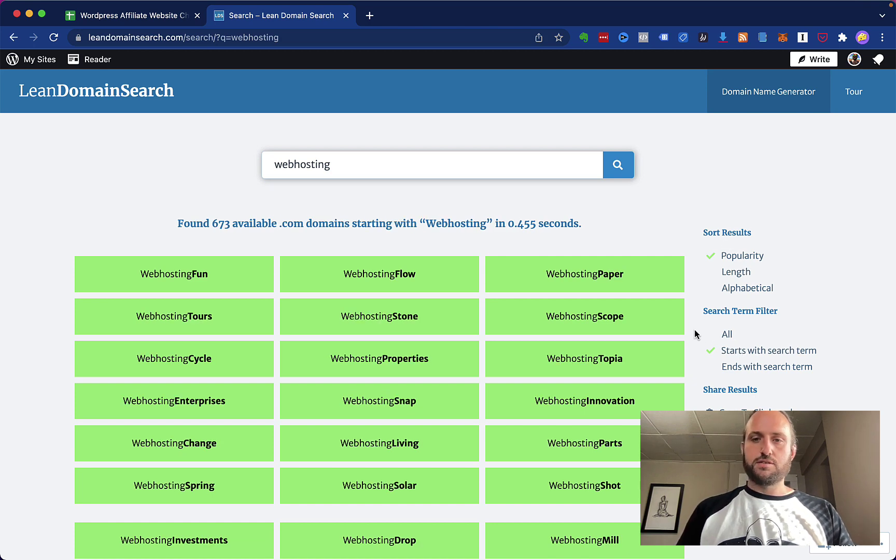
# Step: Look through the available domain names starting with webhosting for a suitable website name
pyautogui.scroll(-1, 695, 334)
pyautogui.scroll(-1, 67, 296)
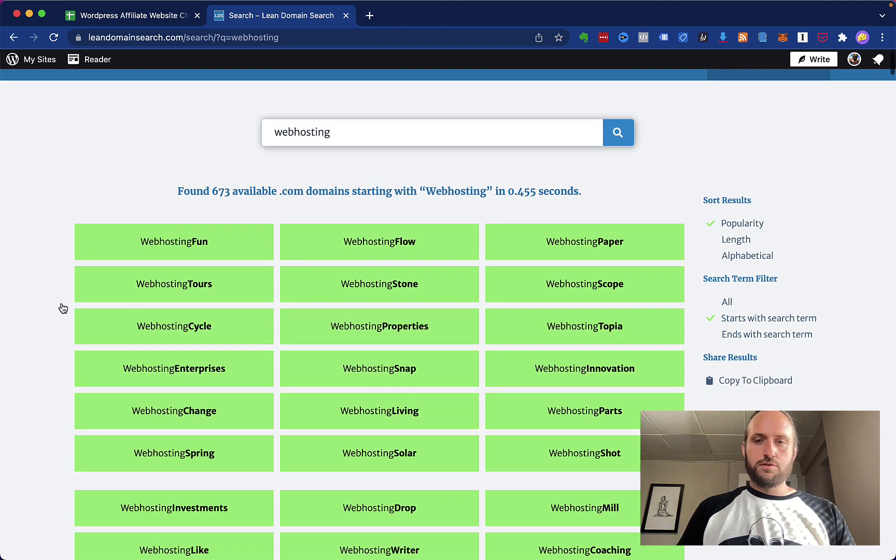
pyautogui.scroll(-2, 54, 337)
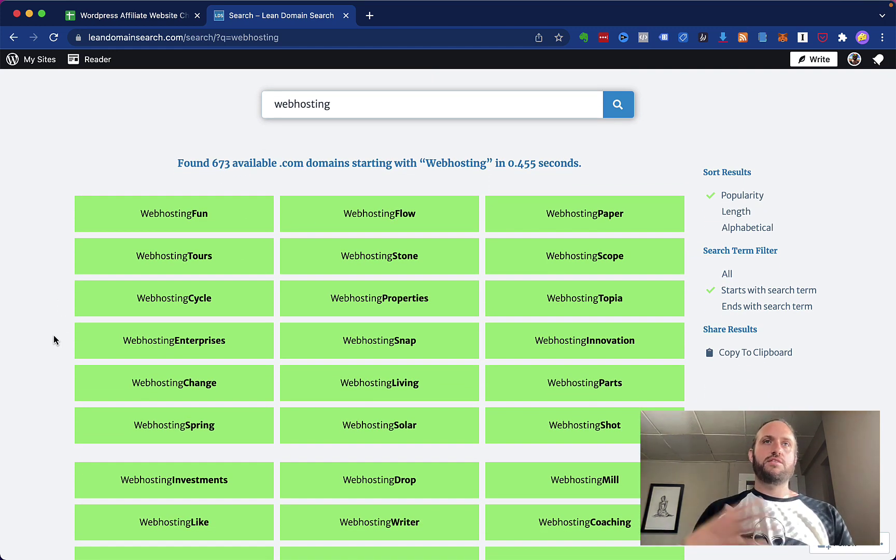
pyautogui.scroll(-2, 54, 337)
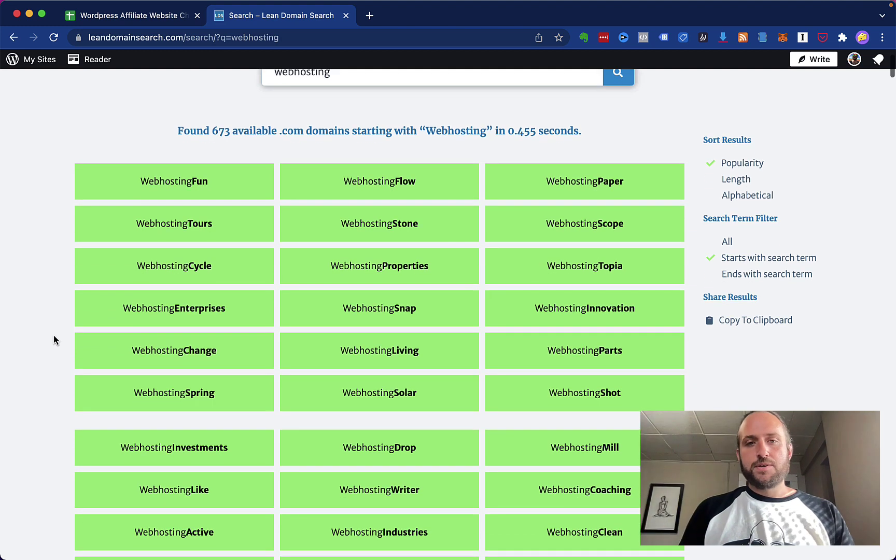
pyautogui.scroll(-1, 54, 340)
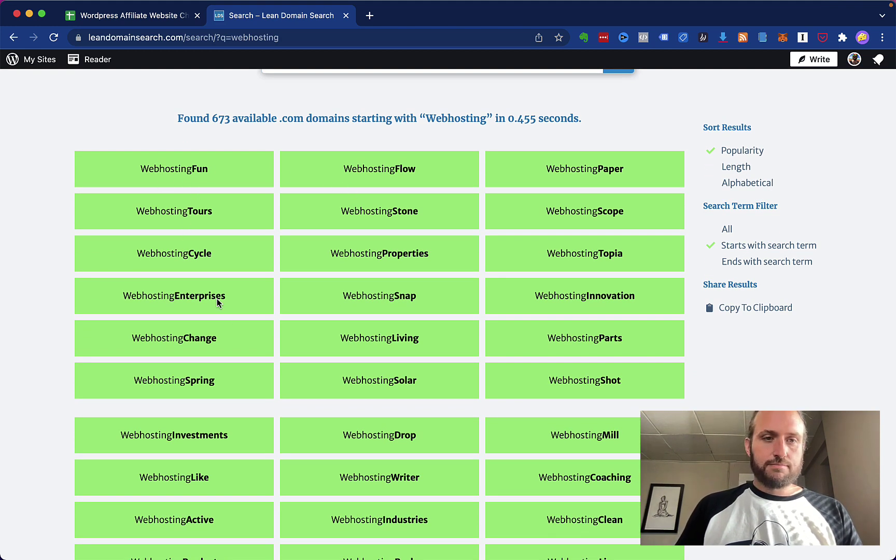
pyautogui.scroll(-3, 193, 316)
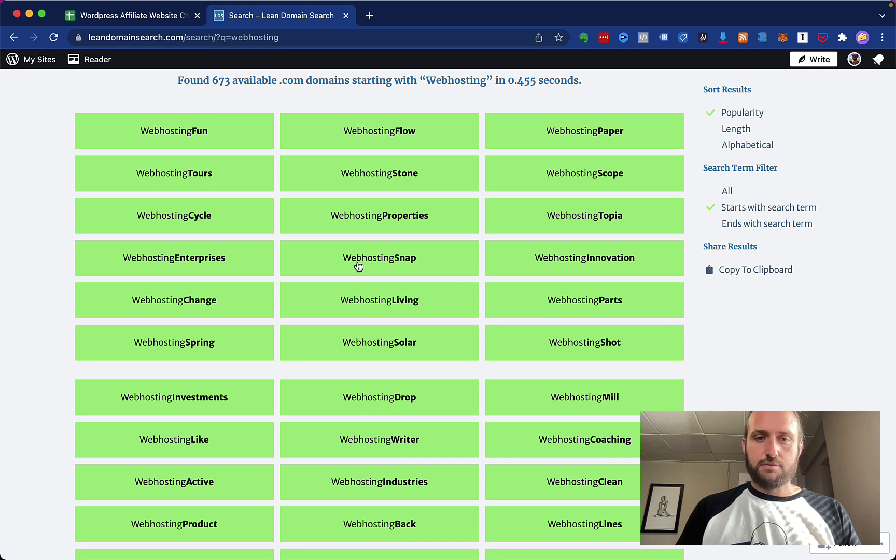
pyautogui.scroll(2, 357, 212)
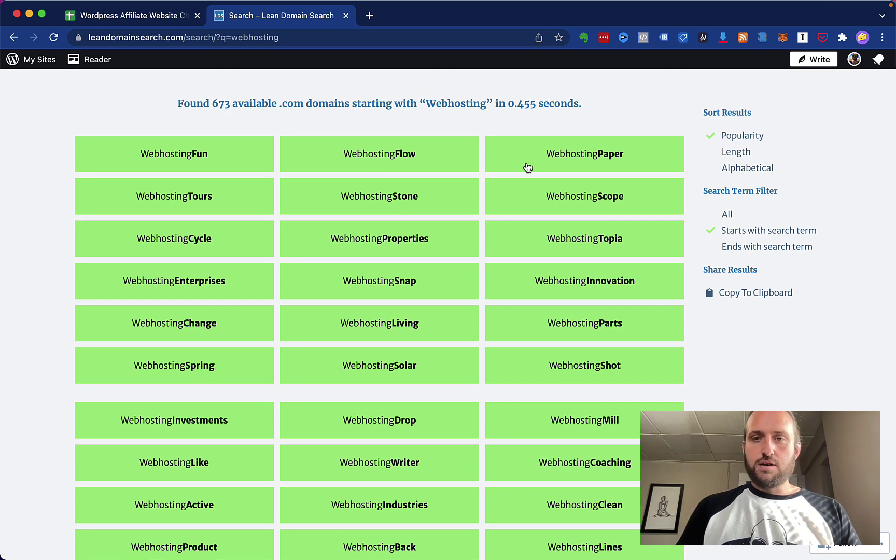
pyautogui.scroll(-2, 579, 231)
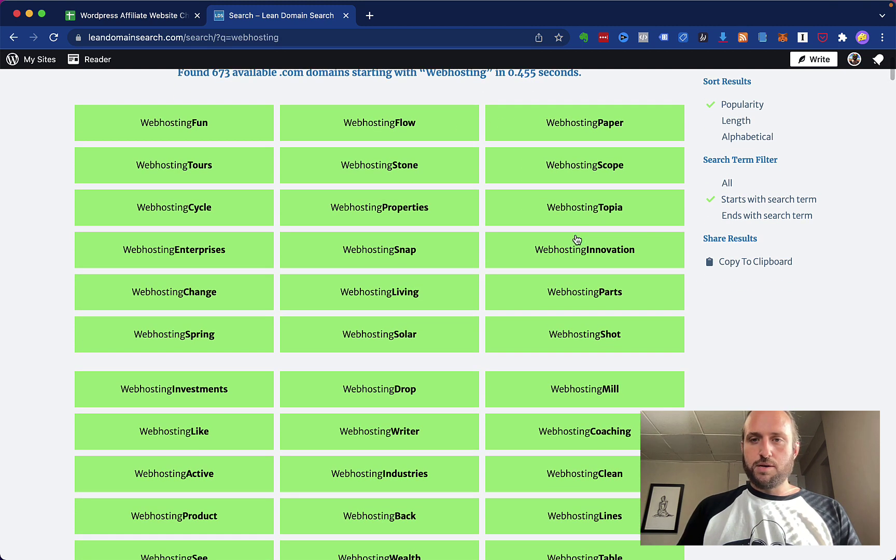
pyautogui.scroll(-1, 580, 261)
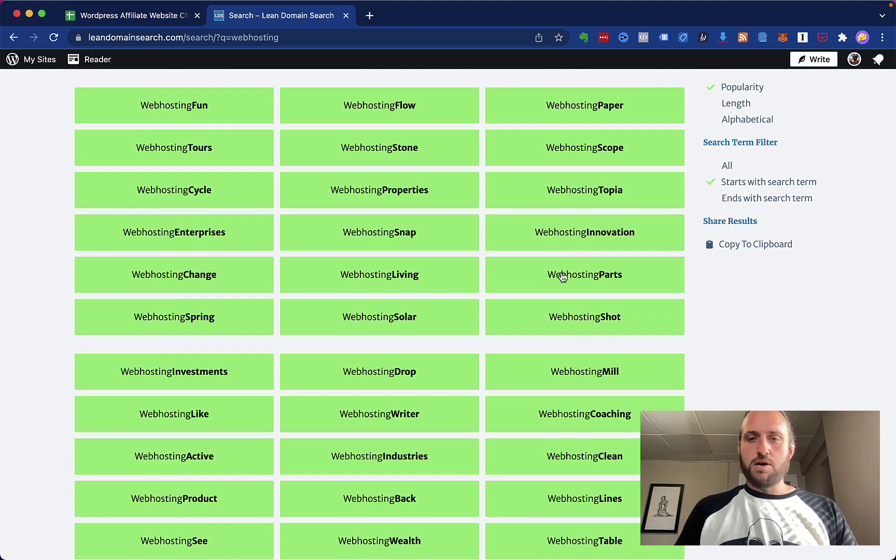
pyautogui.scroll(1, 490, 224)
pyautogui.scroll(-5, 366, 266)
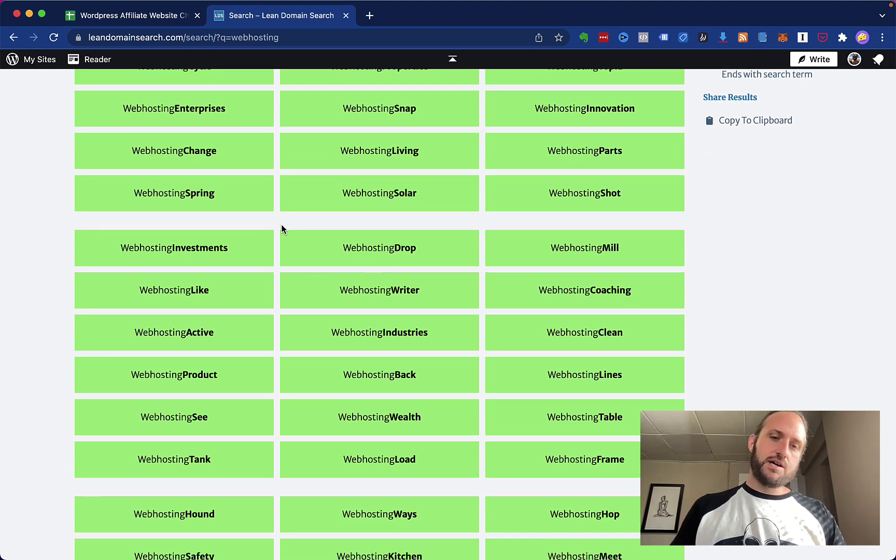
pyautogui.scroll(2, 281, 229)
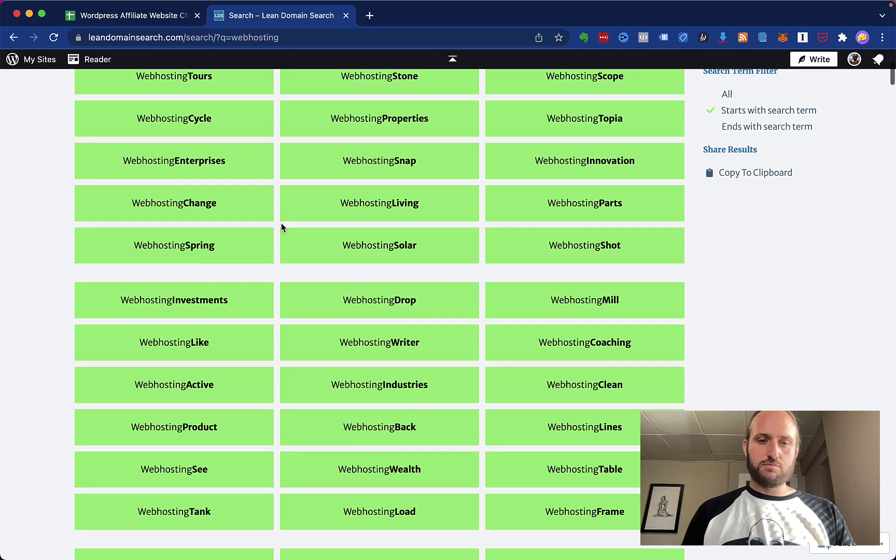
# Step: Open the registration options for WebhostingFlow and copy the domain name WebhostingFlow.com
pyautogui.scroll(-1, 282, 226)
pyautogui.scroll(5, 282, 226)
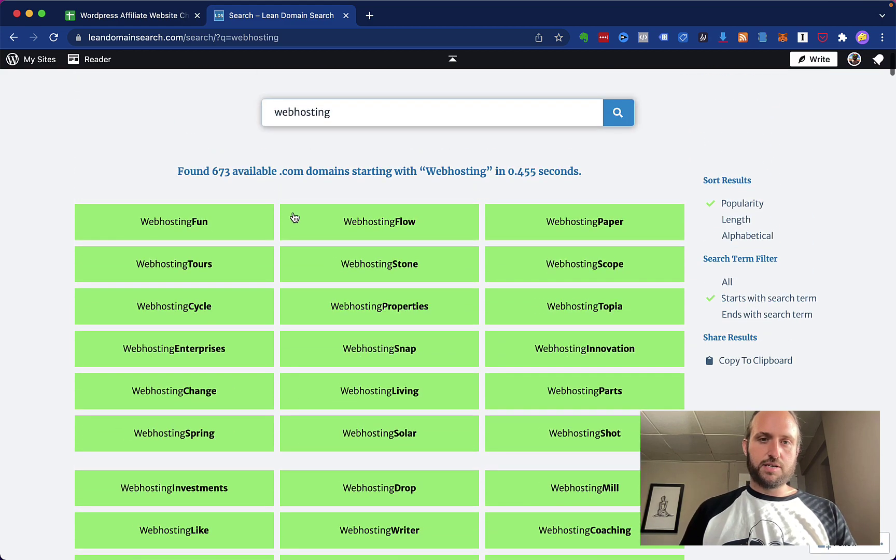
pyautogui.click(374, 224)
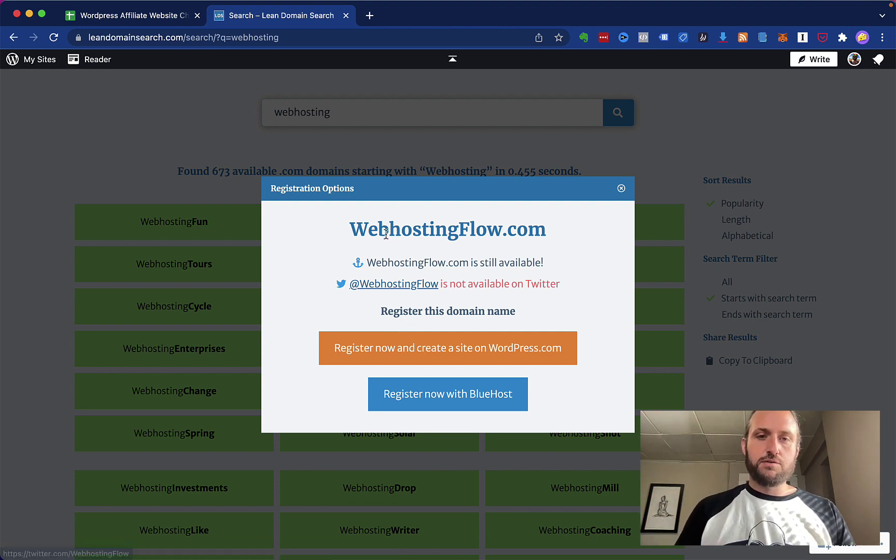
pyautogui.doubleClick(363, 231)
pyautogui.press('super+c')
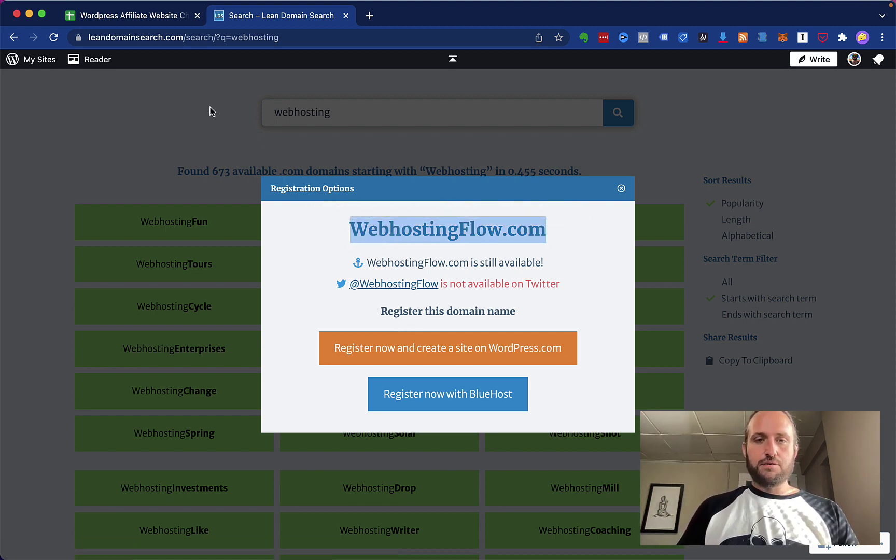
# Step: Enter WebhostingFlow.com as the domain name in cell C10 of the checklist, pasted without its source formatting
pyautogui.click(160, 22)
pyautogui.click(324, 222)
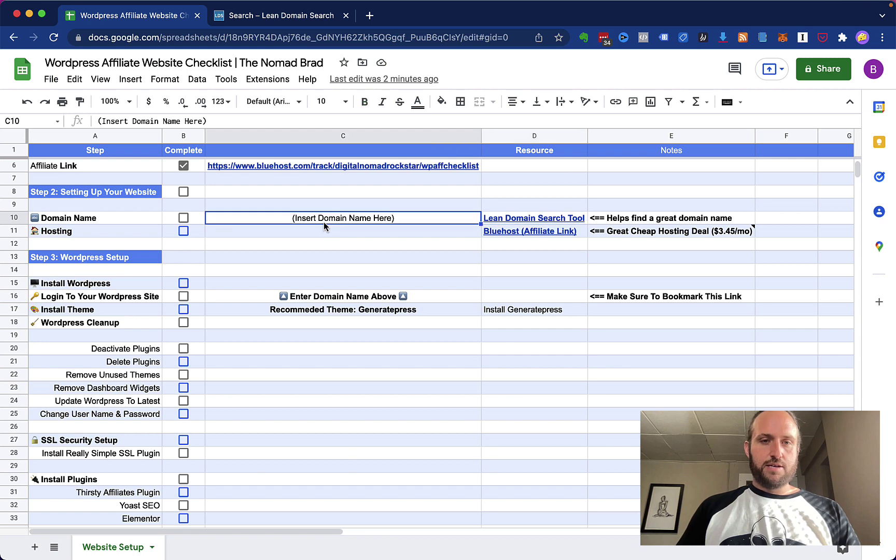
pyautogui.press('super+v')
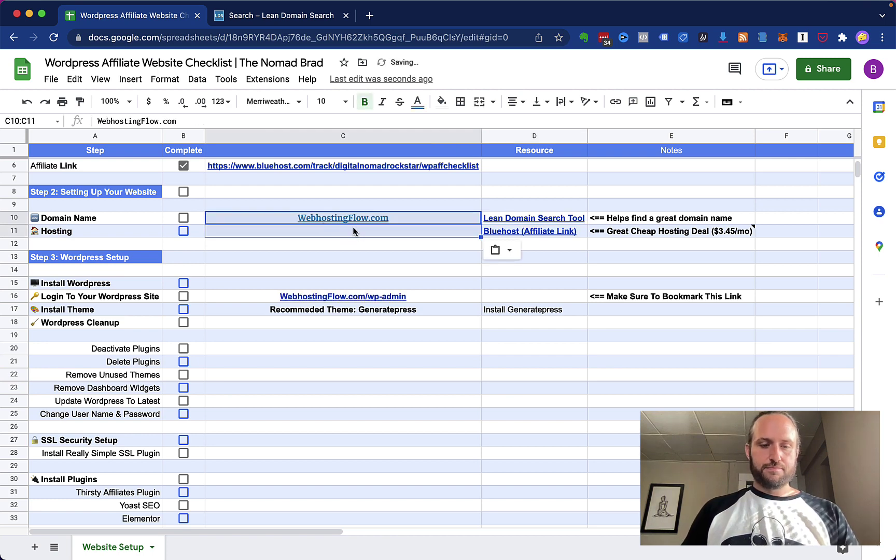
pyautogui.press('super+z')
pyautogui.press('super+v')
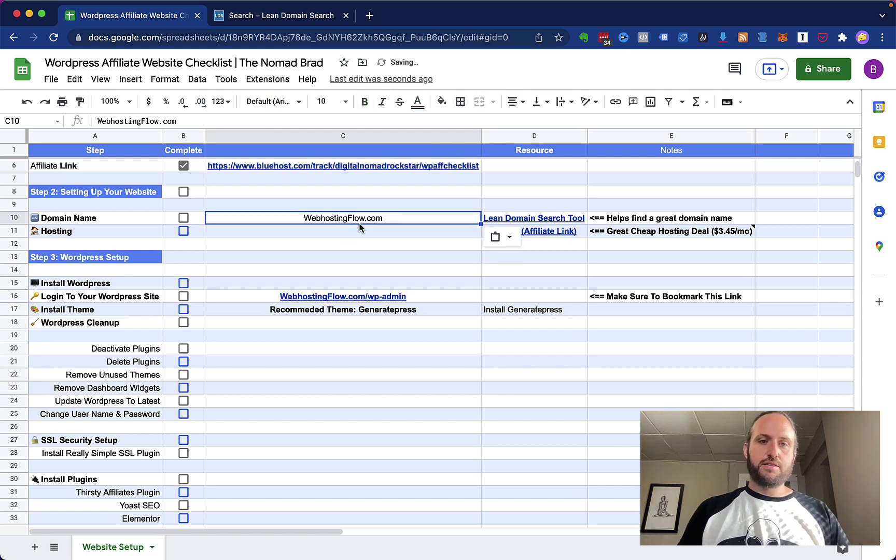
pyautogui.click(338, 236)
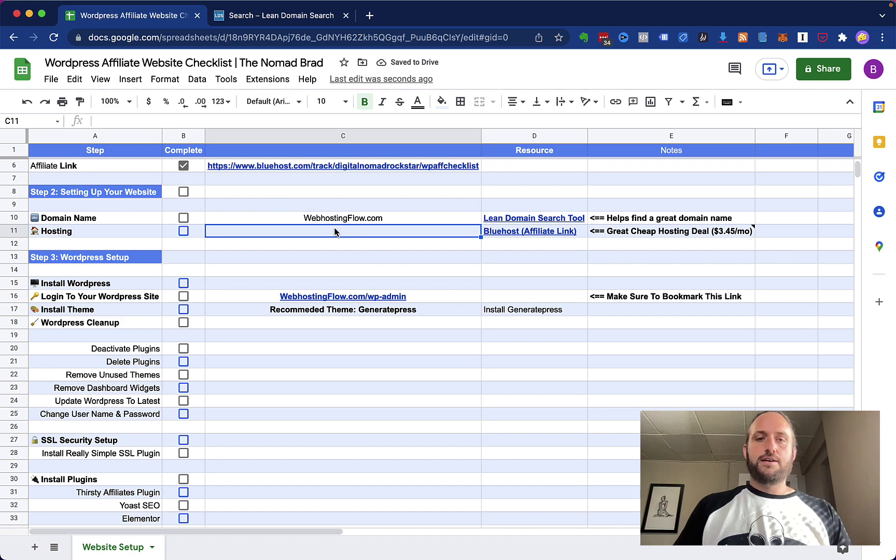
pyautogui.click(257, 222)
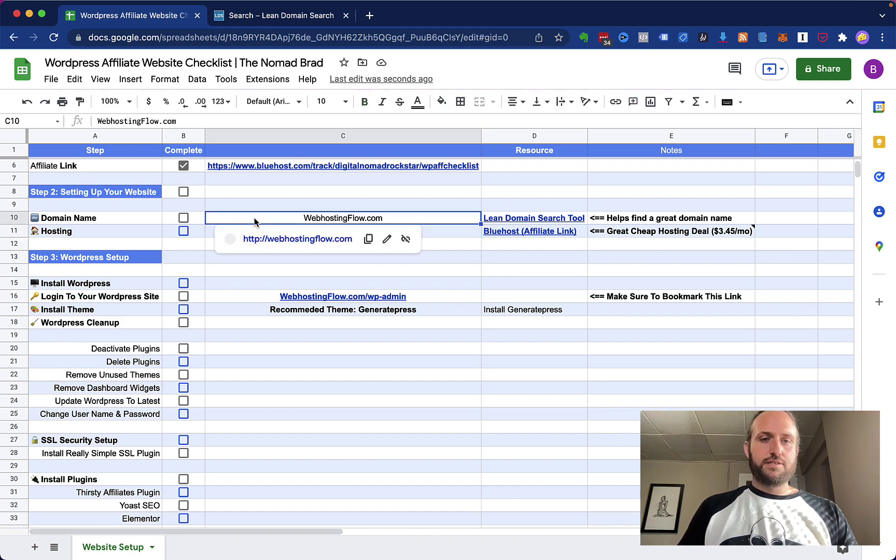
pyautogui.click(209, 232)
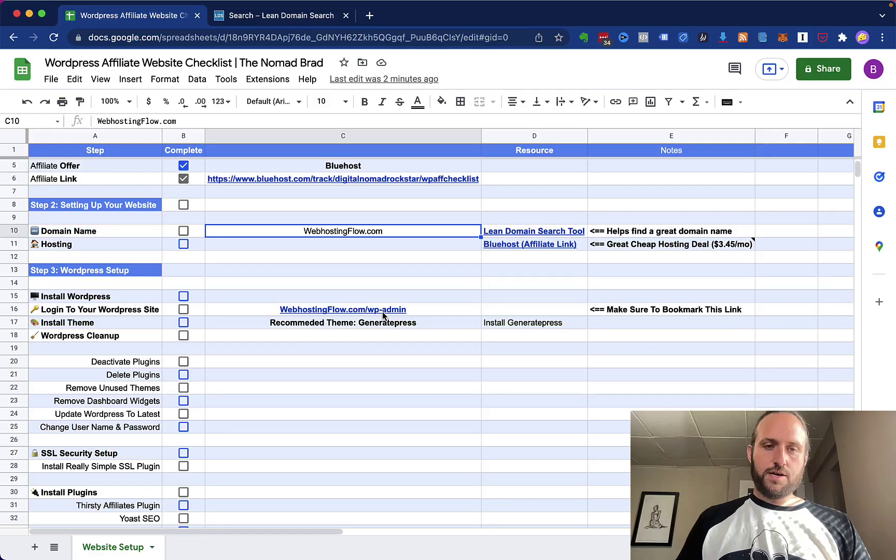
pyautogui.scroll(-1, 382, 311)
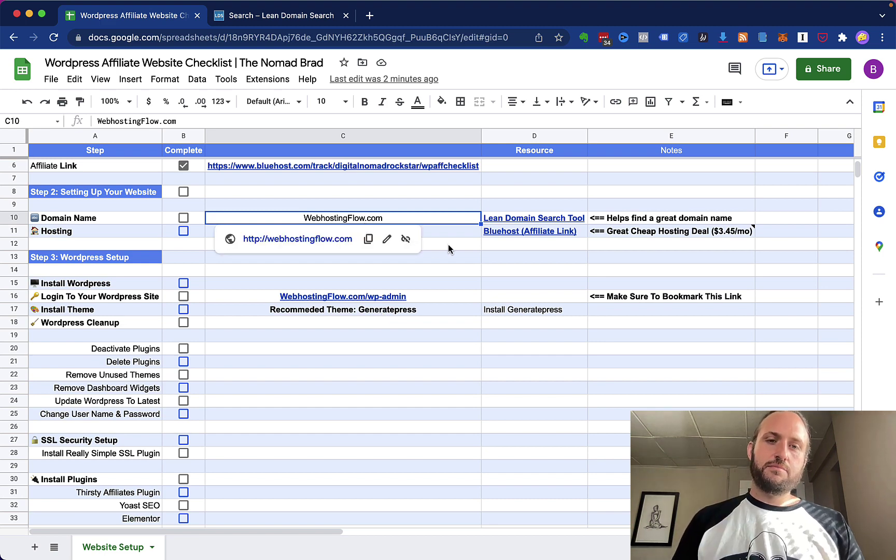
# Step: Check the Bluehost affiliate link in the Hosting row, then switch to the browser window with the Bluehost website
pyautogui.press('Down')
pyautogui.moveTo(507, 234)
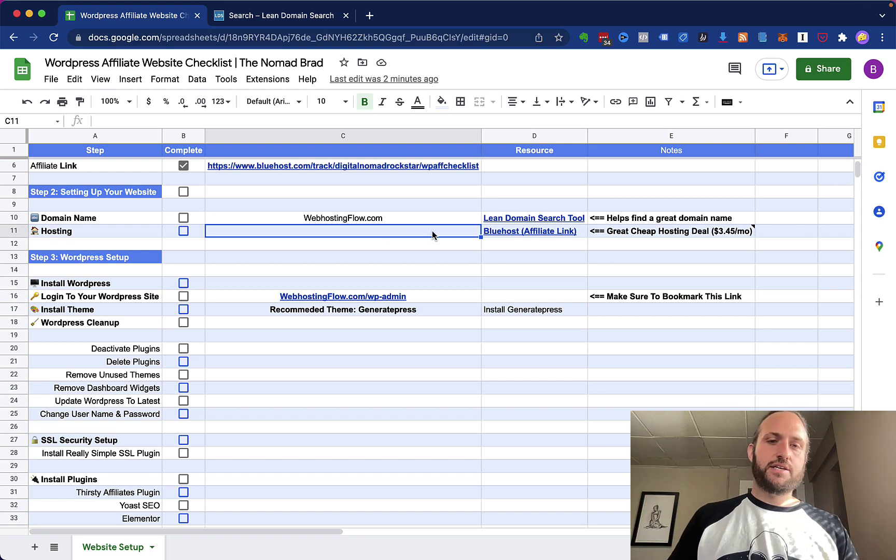
pyautogui.click(503, 235)
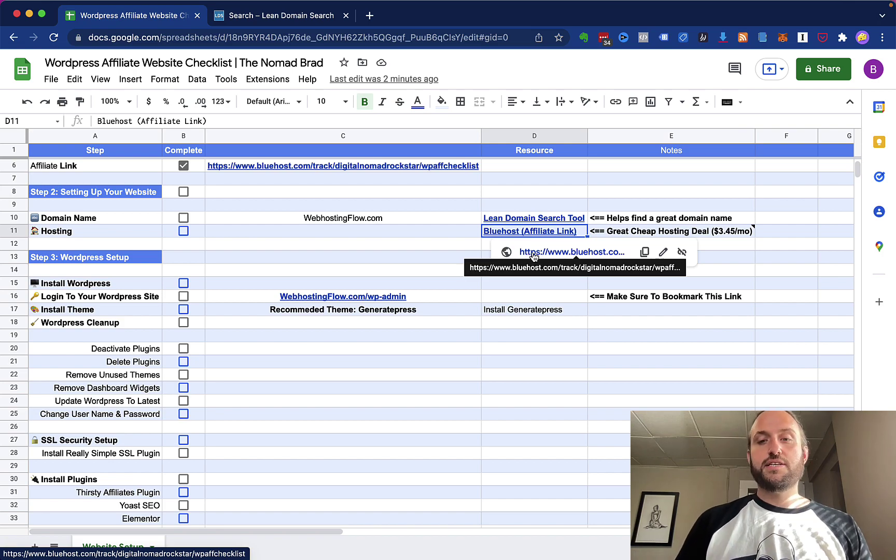
pyautogui.click(361, 232)
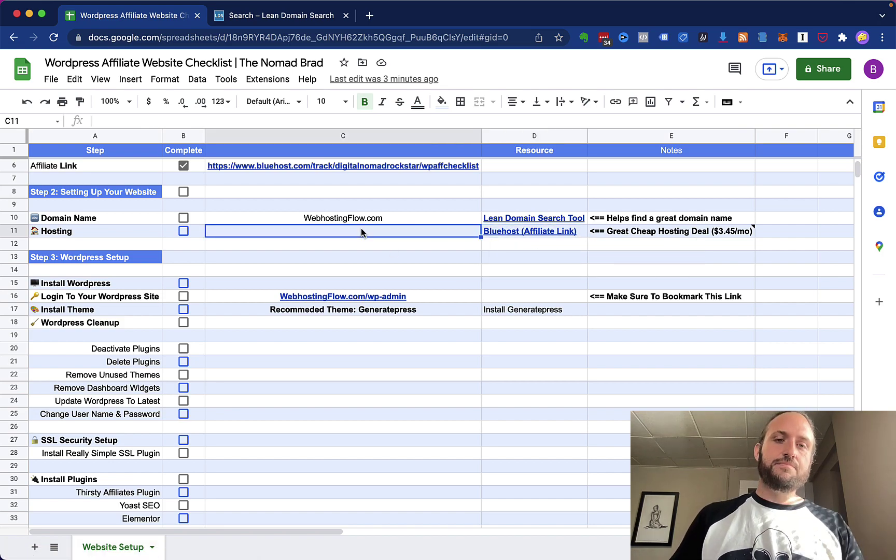
pyautogui.hotkey('ctrl', 'Up')
pyautogui.click(359, 229)
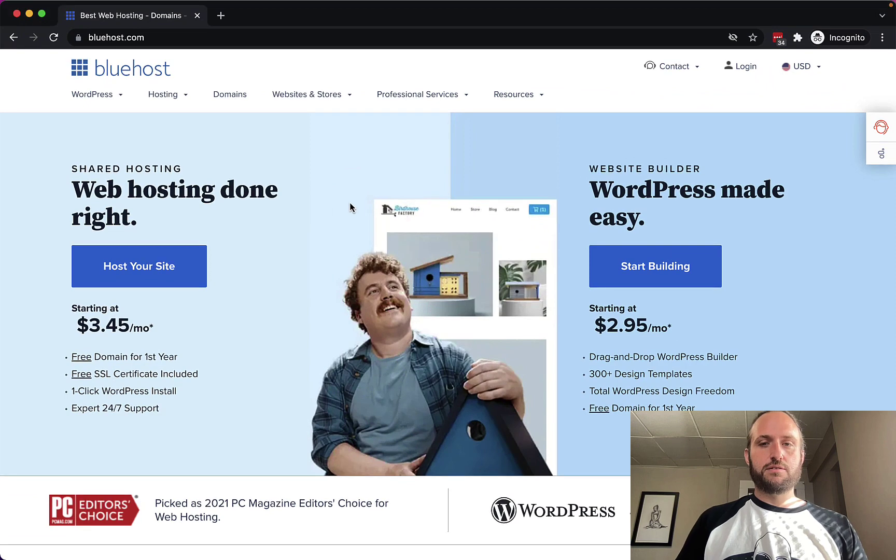
# Step: Review the shared hosting offer on the Bluehost homepage and open its hosting plans
pyautogui.scroll(-1, 278, 228)
pyautogui.scroll(-1, 53, 275)
pyautogui.moveTo(73, 305); pyautogui.dragTo(151, 301)
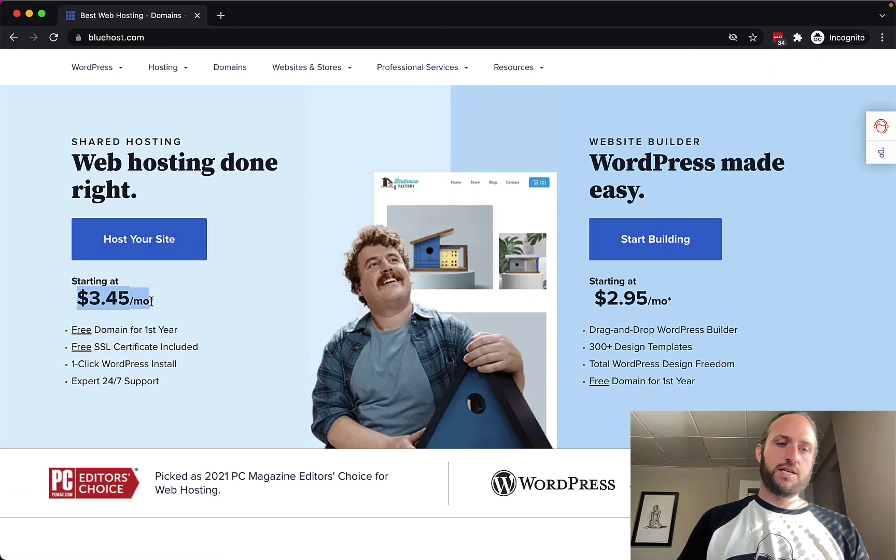
pyautogui.click(52, 292)
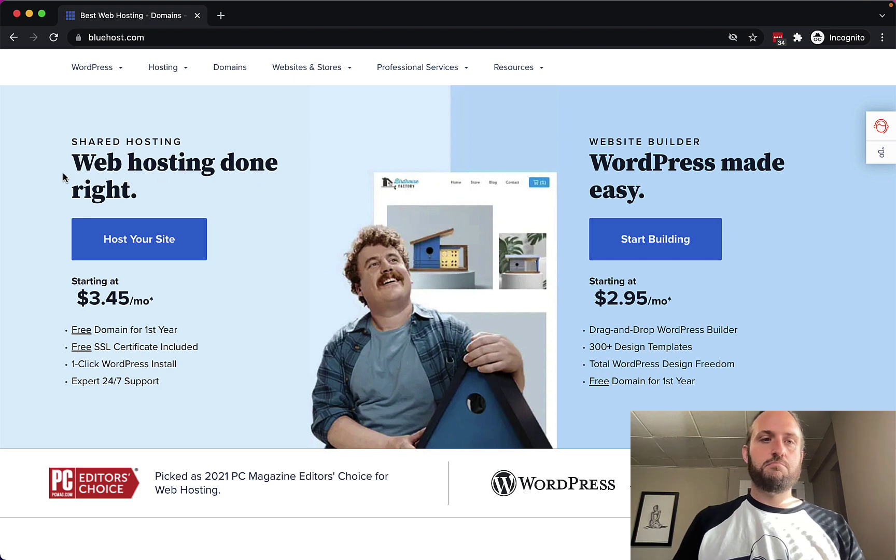
pyautogui.scroll(-2, 54, 191)
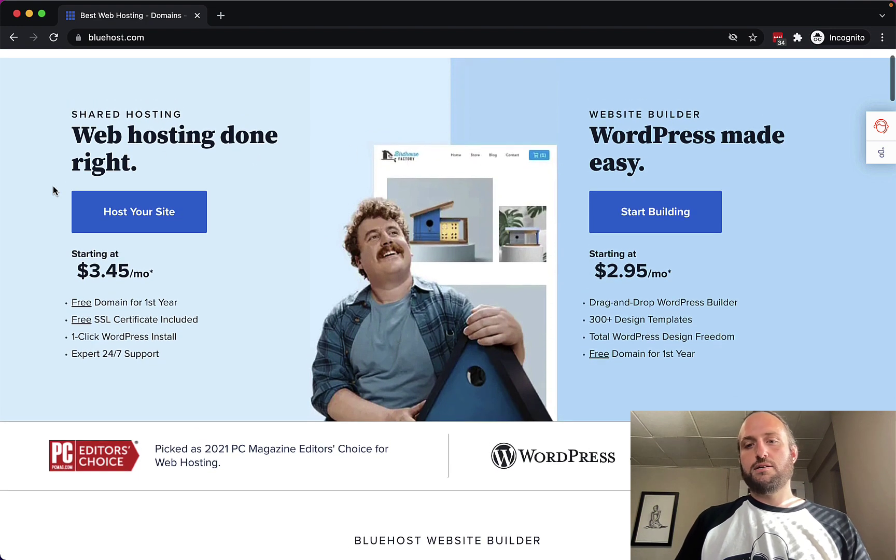
pyautogui.scroll(2, 54, 192)
pyautogui.scroll(-2, 54, 190)
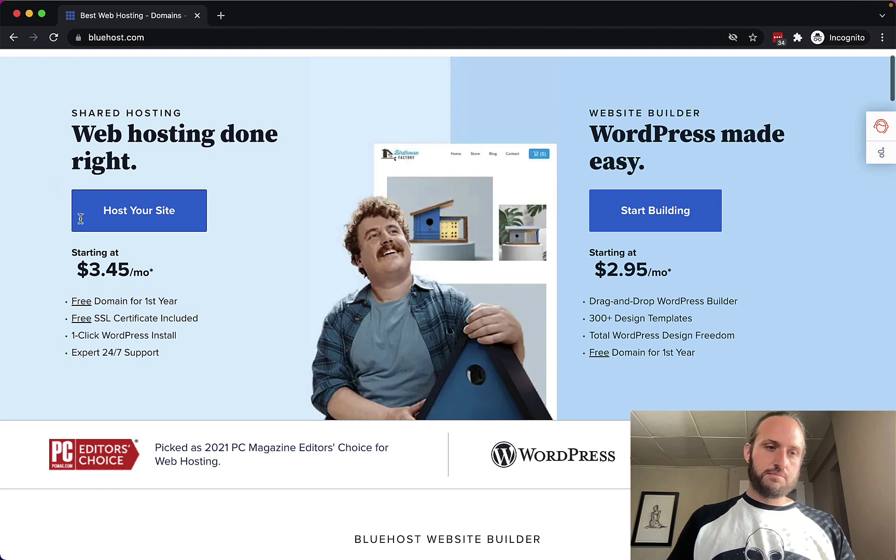
pyautogui.click(160, 224)
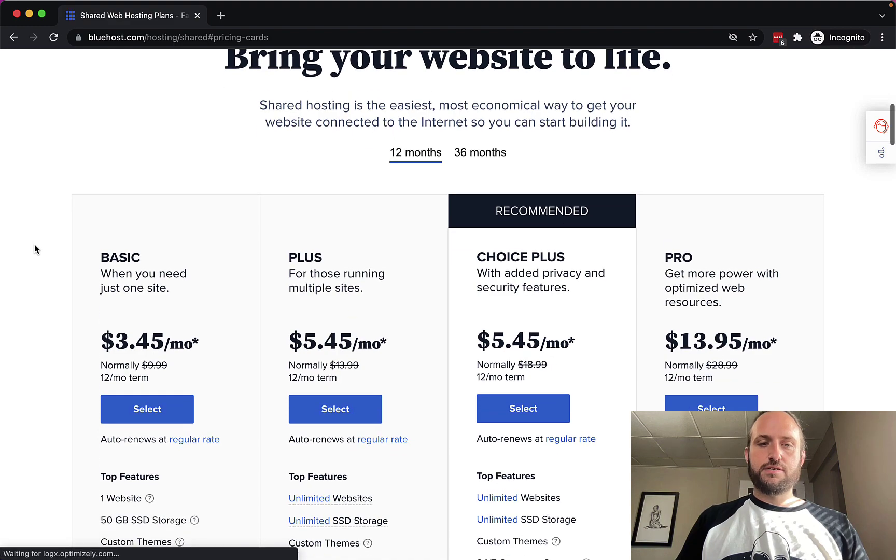
# Step: Compare the features of the shared hosting plans and select the Basic plan on the 12-month term
pyautogui.scroll(-3, 52, 265)
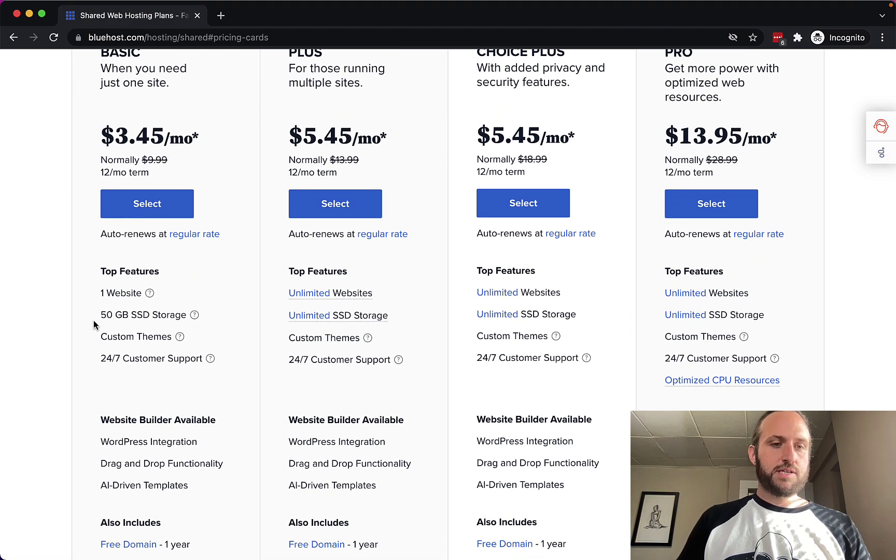
pyautogui.scroll(-2, 93, 332)
pyautogui.scroll(-3, 103, 270)
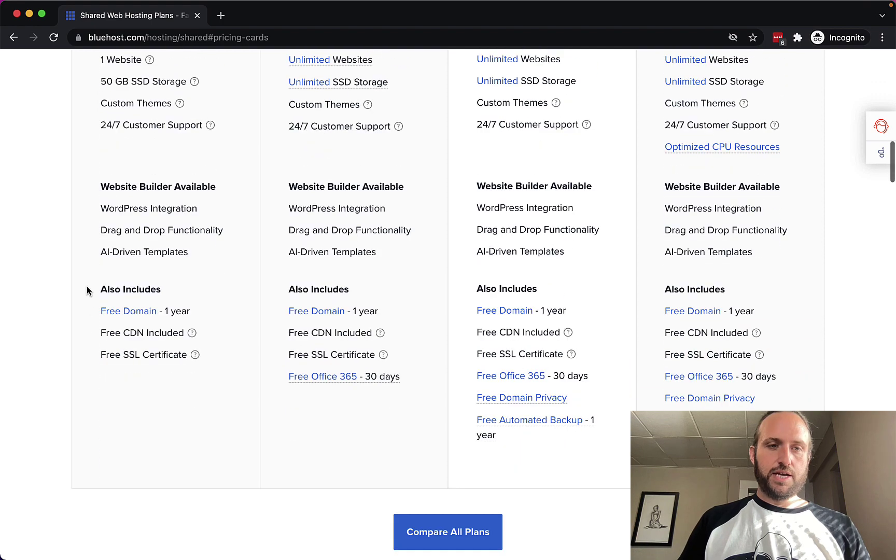
pyautogui.scroll(1, 87, 255)
pyautogui.scroll(-3, 87, 255)
pyautogui.scroll(5, 87, 251)
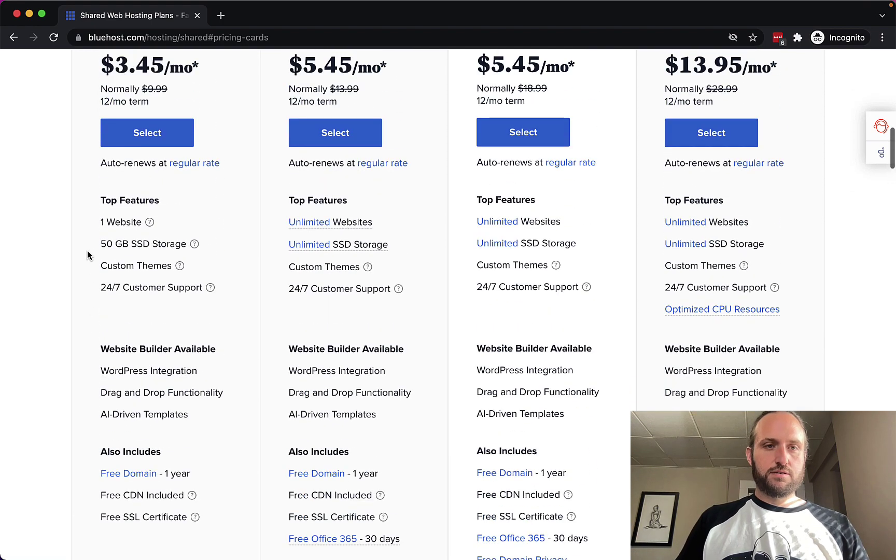
pyautogui.click(149, 130)
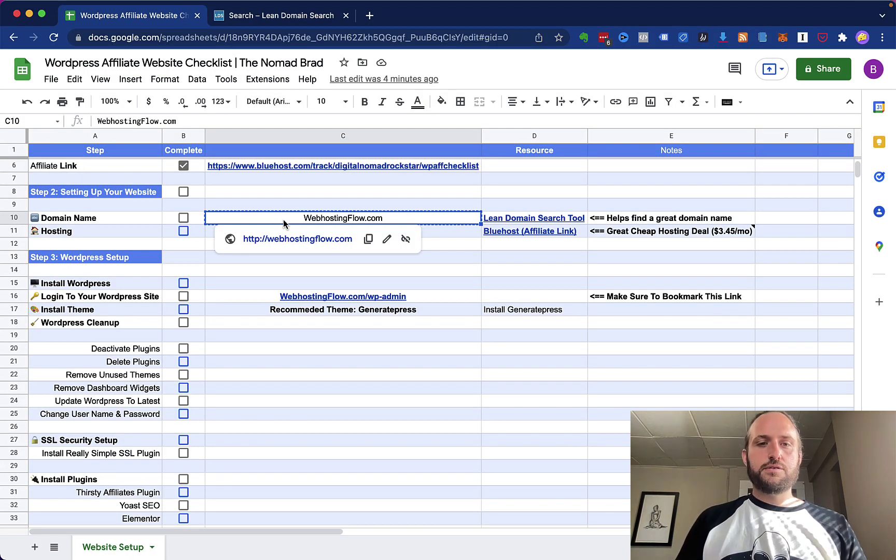
# Step: Copy the domain from the checklist into Bluehost's new domain form as WebhostingFlow with the .com extension, and submit it
pyautogui.hotkey('ctrl', 'Up')
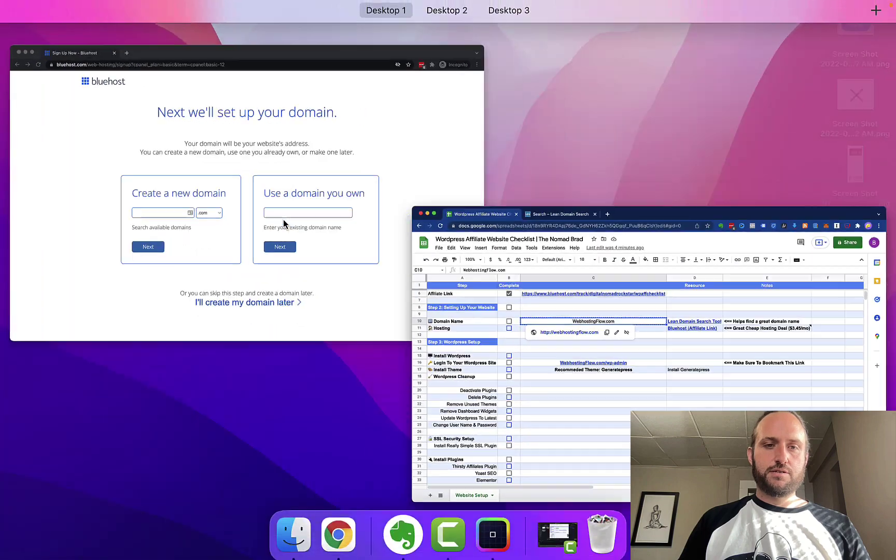
pyautogui.click(300, 201)
pyautogui.click(240, 311)
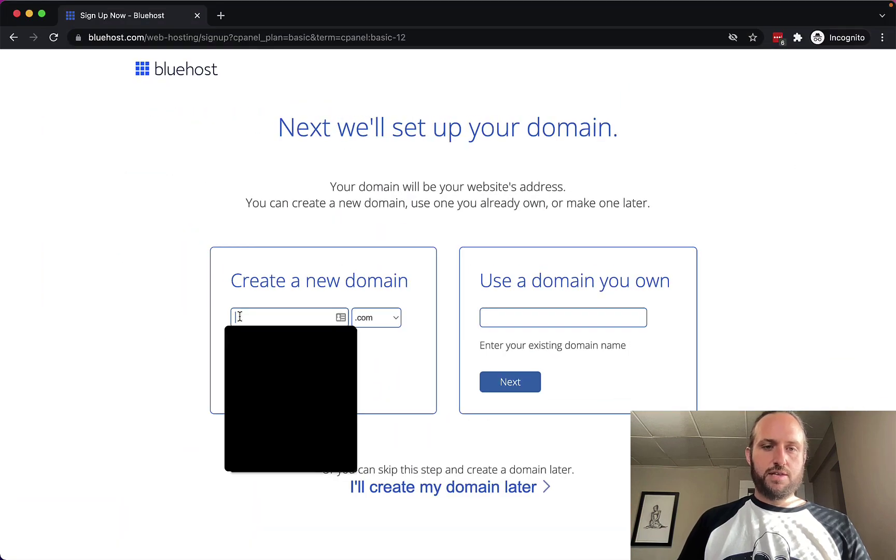
pyautogui.write('WebhostingFlow.com')
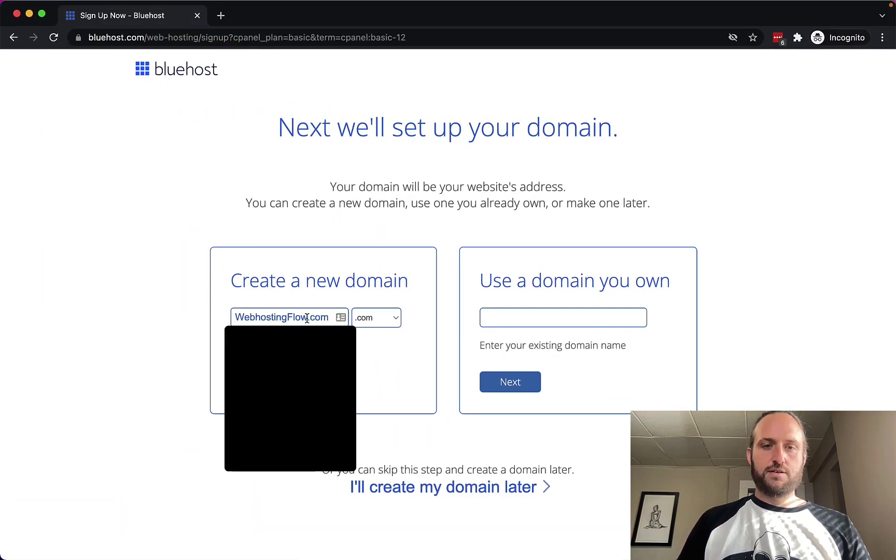
pyautogui.moveTo(310, 319); pyautogui.dragTo(332, 318)
pyautogui.press('BackSpace')
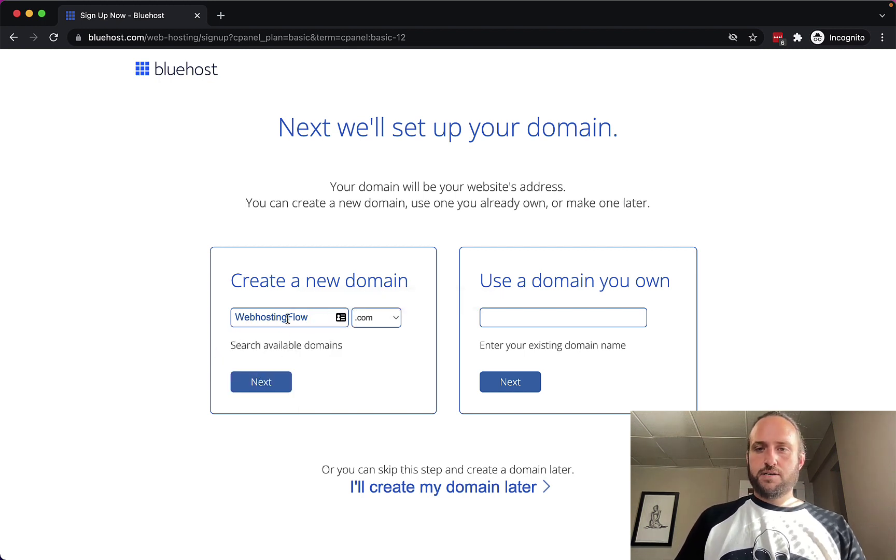
pyautogui.click(252, 388)
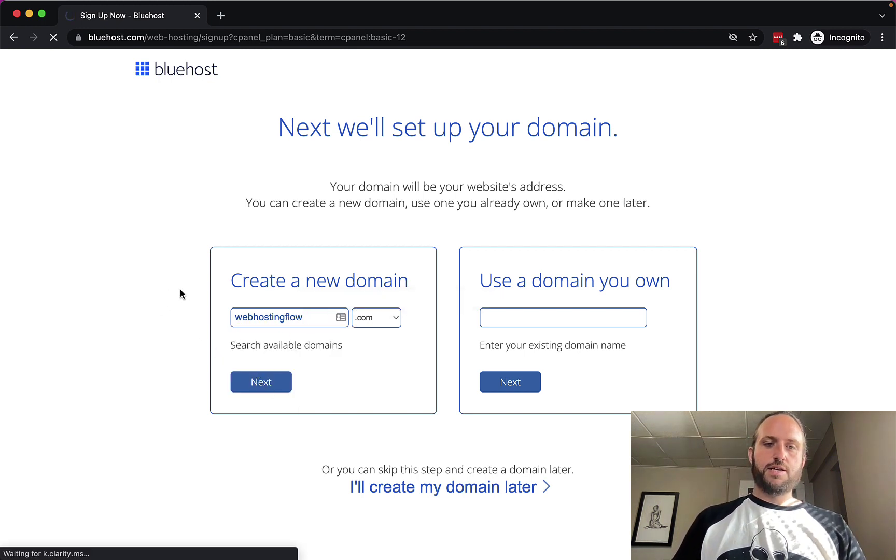
# Step: Review the signup form down to Package Information and keep the account plan at Basic 12 Month Price - $3.45/mo
pyautogui.scroll(-1, 230, 246)
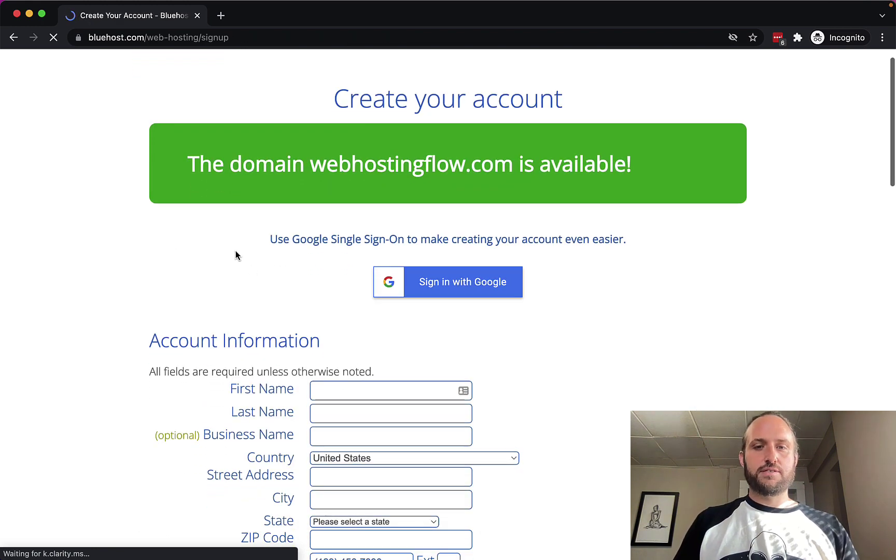
pyautogui.scroll(-3, 230, 246)
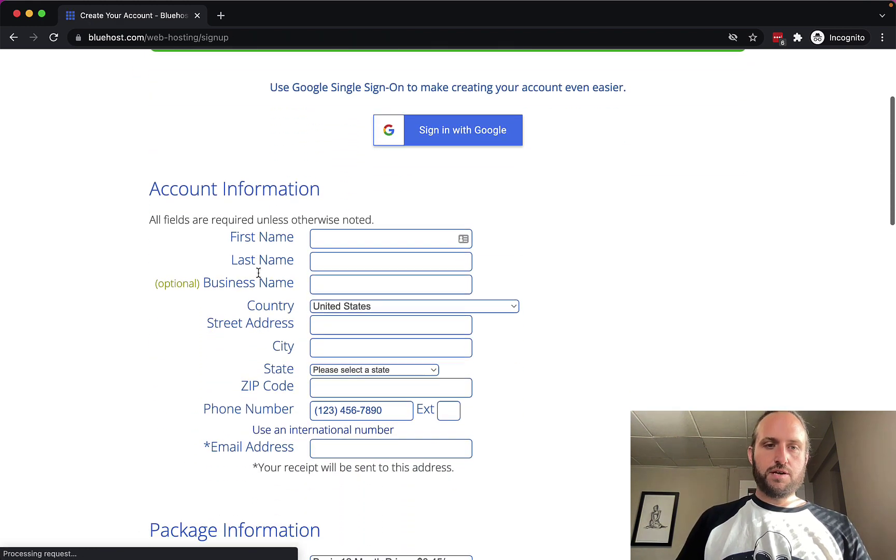
pyautogui.scroll(-1, 259, 272)
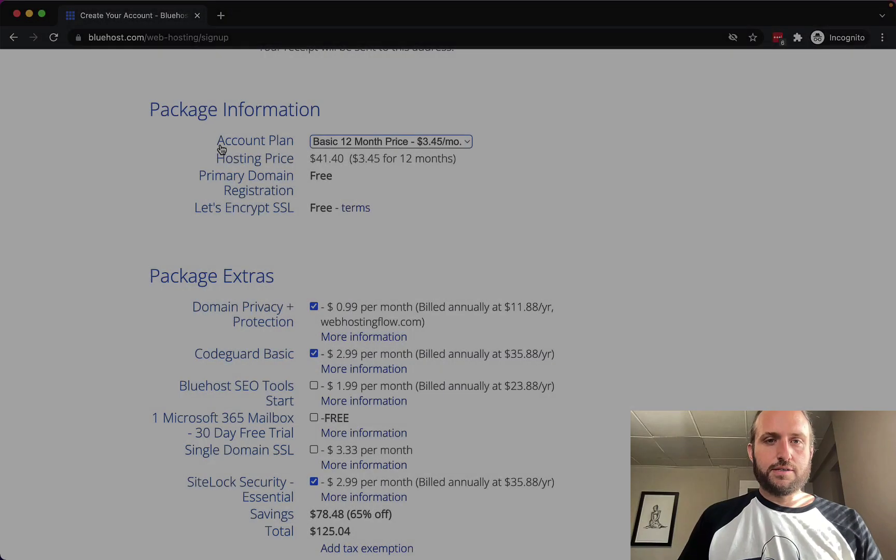
pyautogui.scroll(-1, 182, 133)
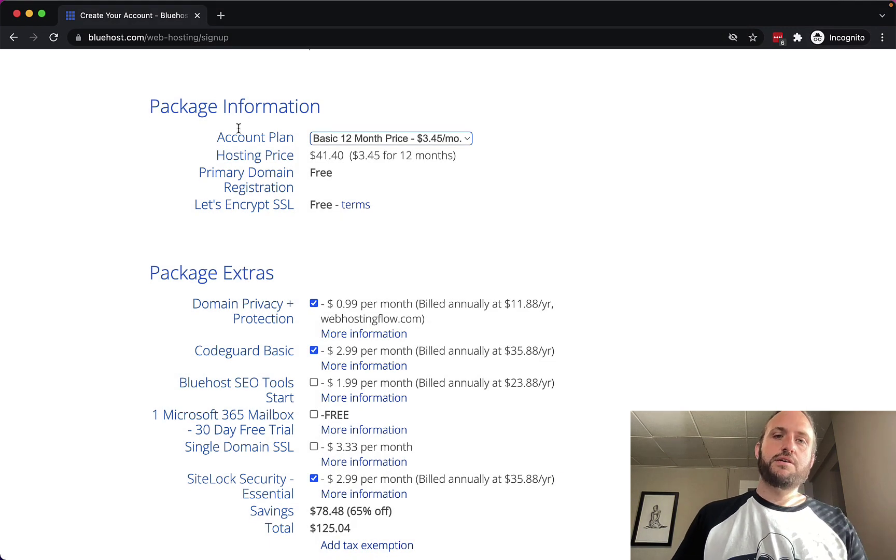
pyautogui.click(358, 137)
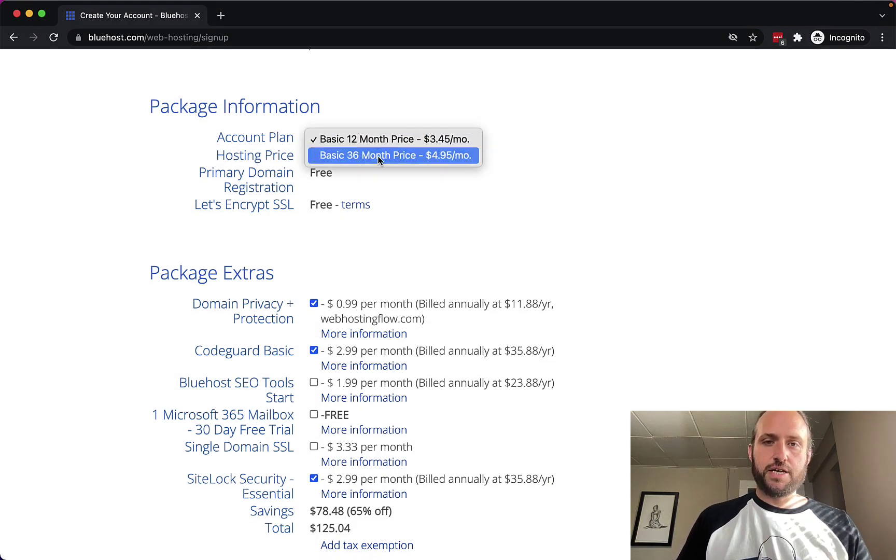
pyautogui.click(342, 139)
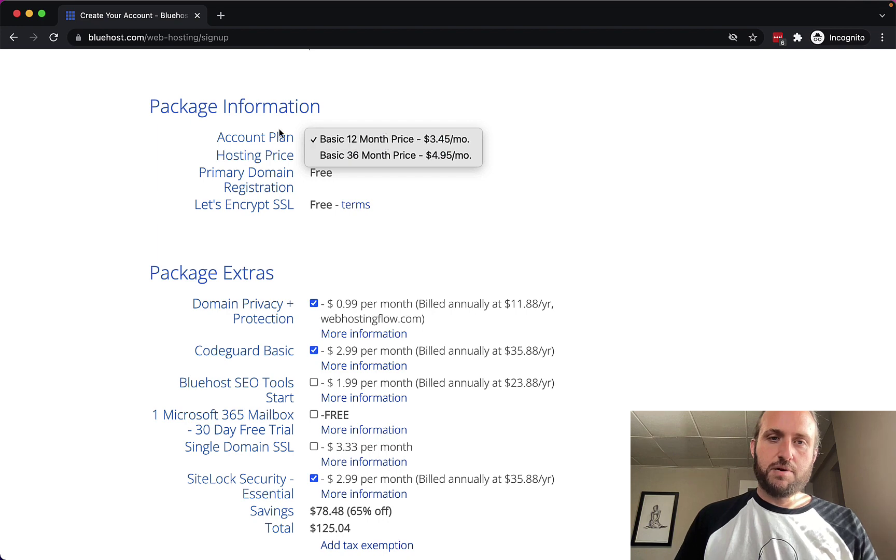
pyautogui.scroll(-2, 169, 180)
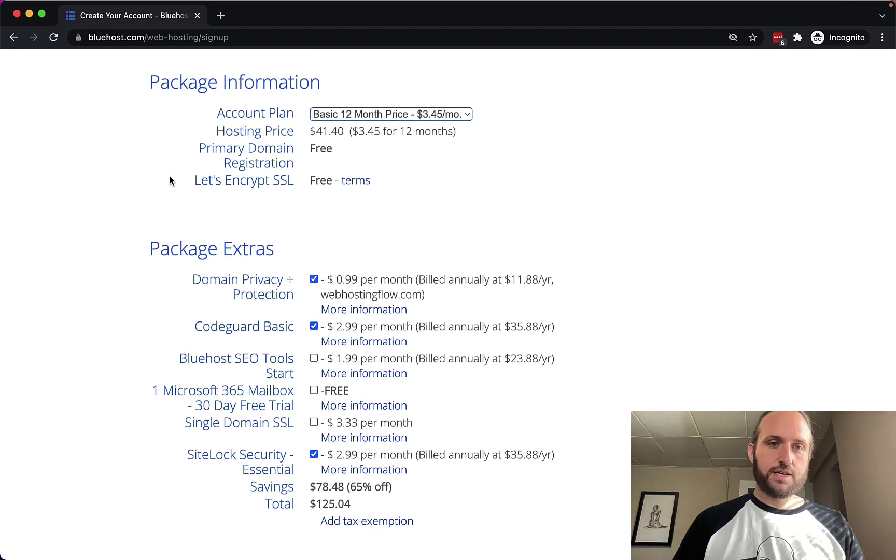
# Step: Remove Codeguard Basic and SiteLock Security - Essential from the package extras, keeping Domain Privacy + Protection
pyautogui.scroll(-1, 169, 180)
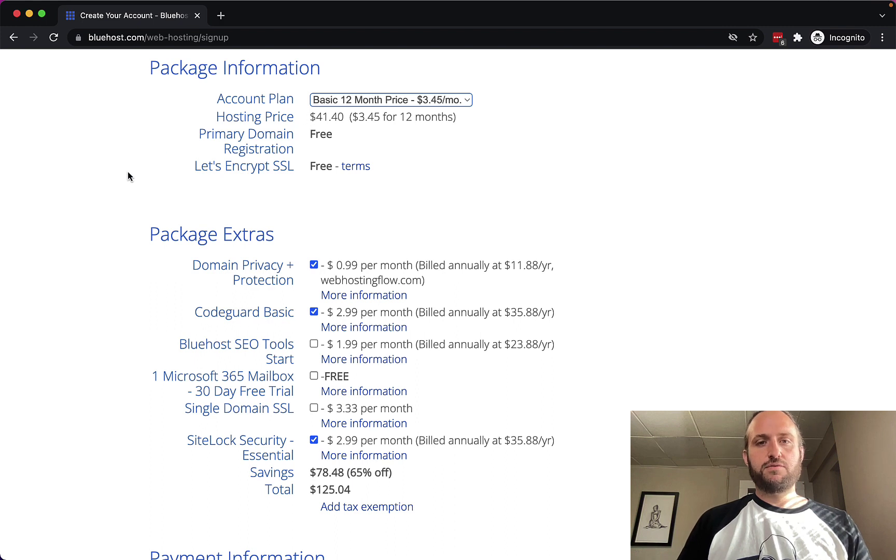
pyautogui.scroll(-1, 128, 177)
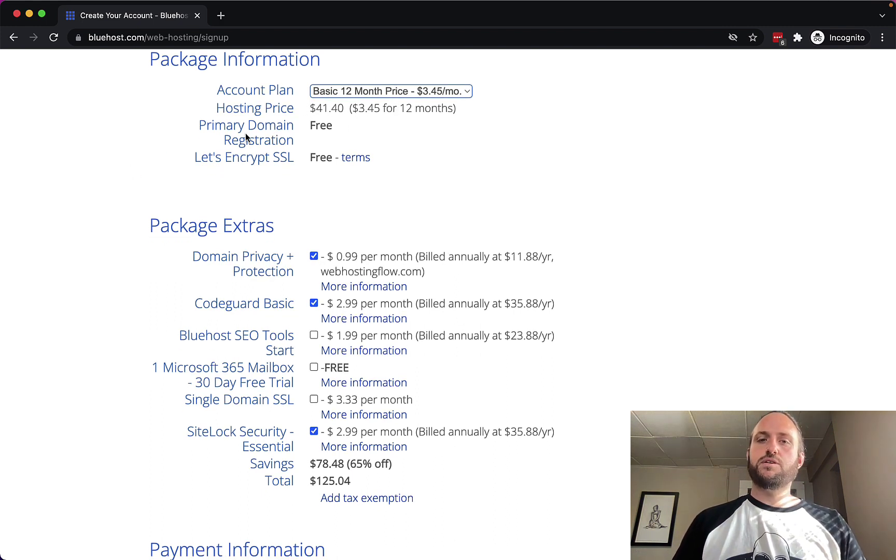
pyautogui.scroll(-1, 184, 148)
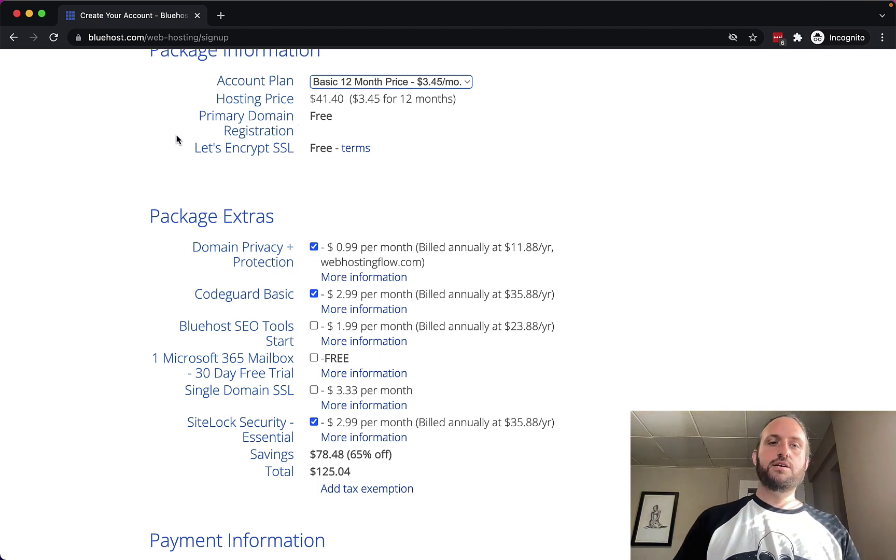
pyautogui.scroll(-3, 176, 137)
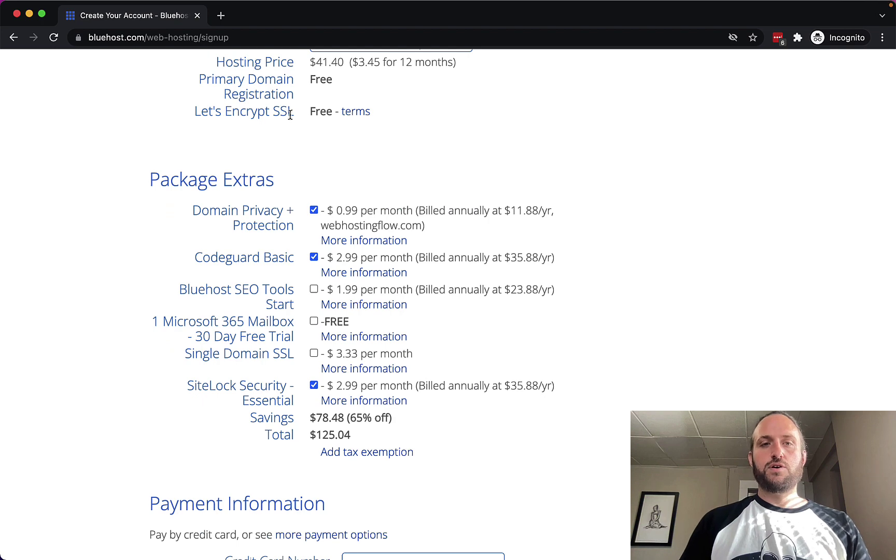
pyautogui.scroll(-2, 122, 206)
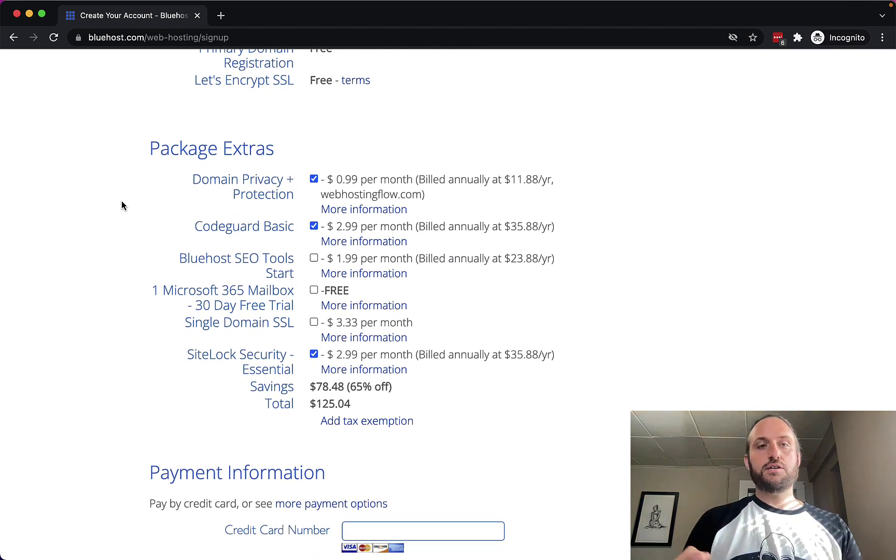
pyautogui.scroll(-3, 122, 200)
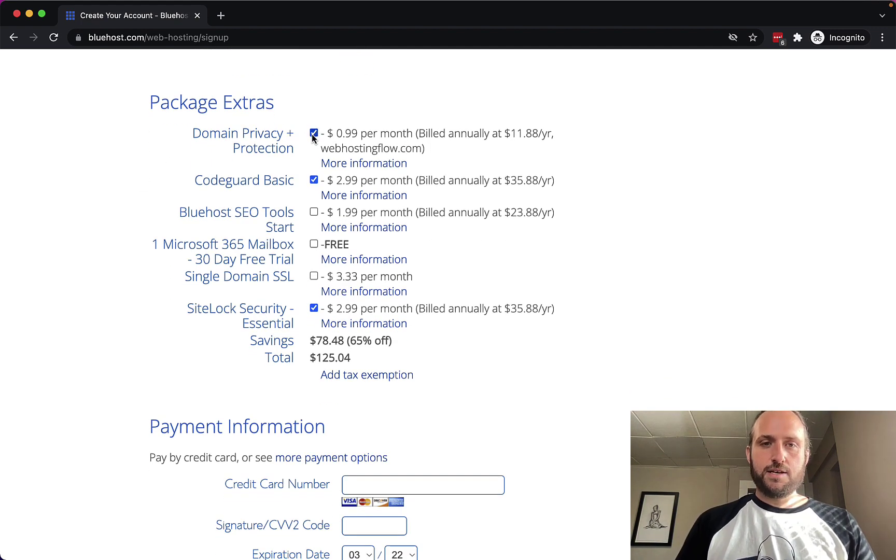
pyautogui.scroll(-1, 141, 157)
pyautogui.click(314, 161)
pyautogui.scroll(-1, 286, 200)
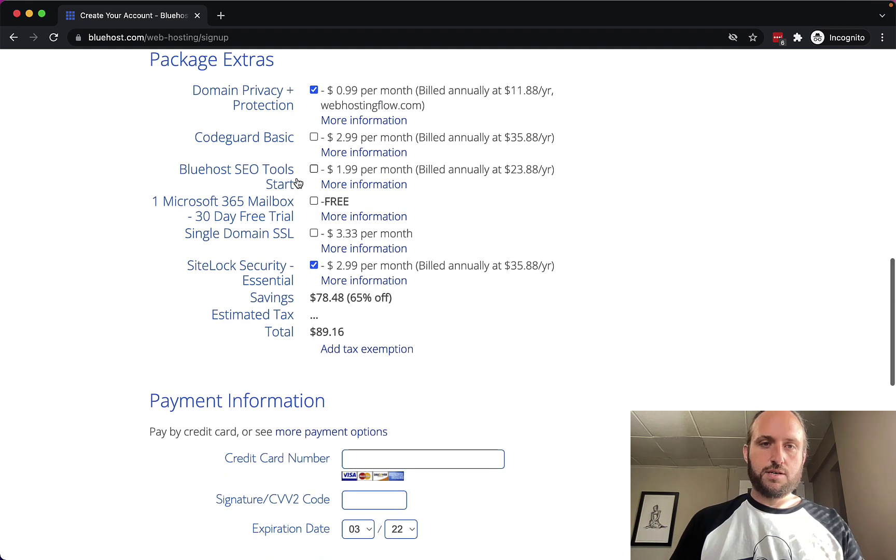
pyautogui.scroll(1, 297, 188)
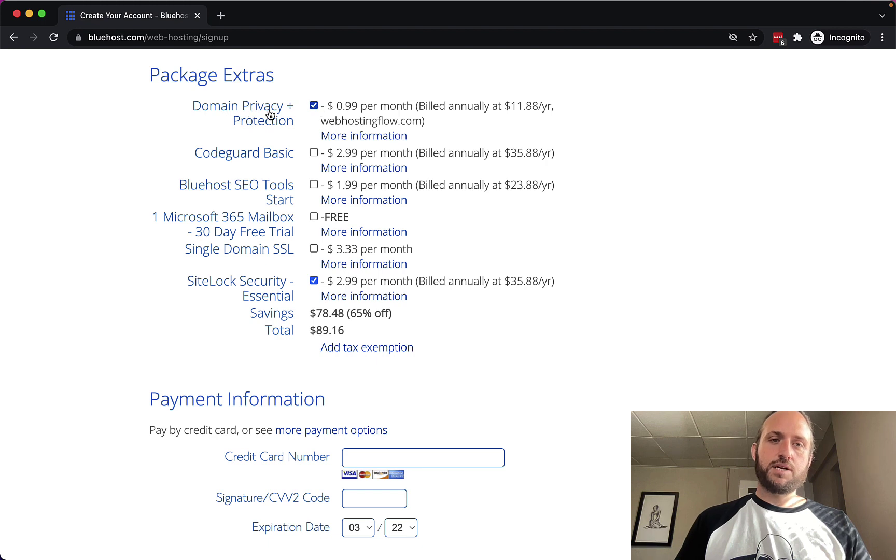
pyautogui.scroll(-1, 122, 164)
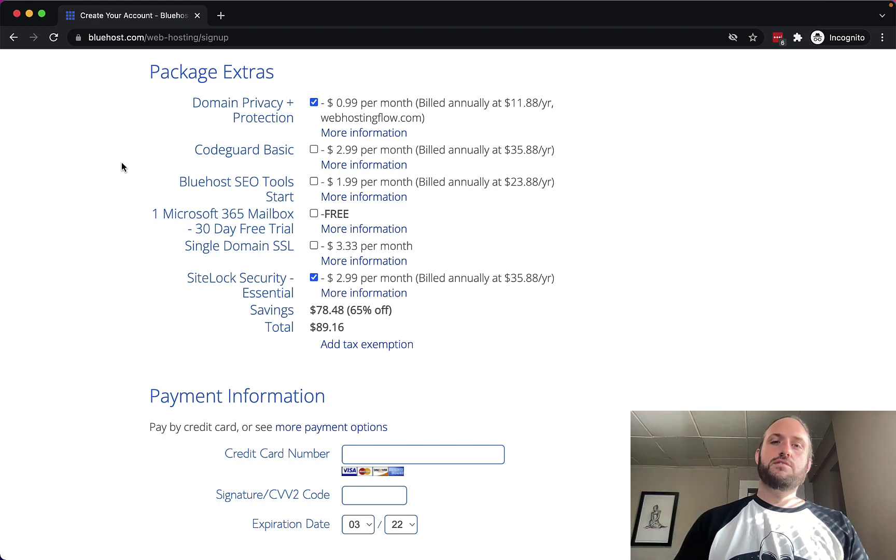
pyautogui.scroll(-1, 121, 163)
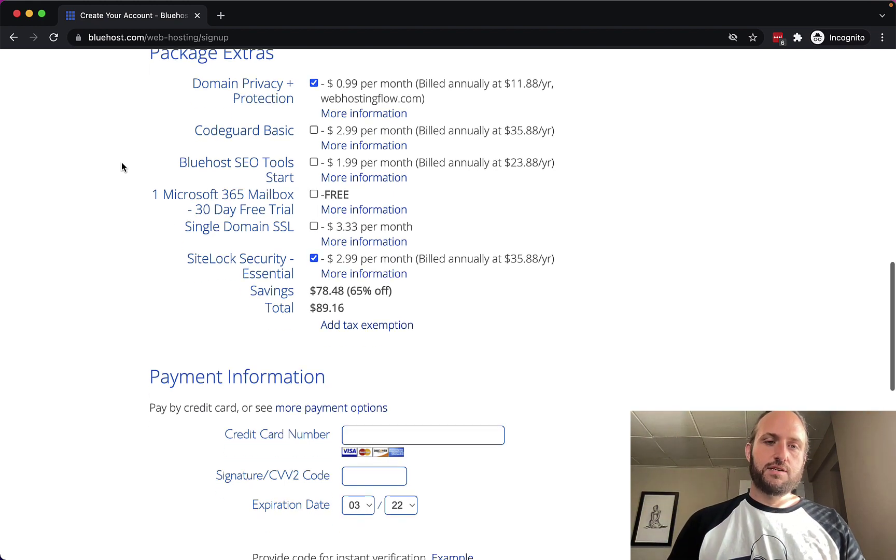
pyautogui.click(313, 258)
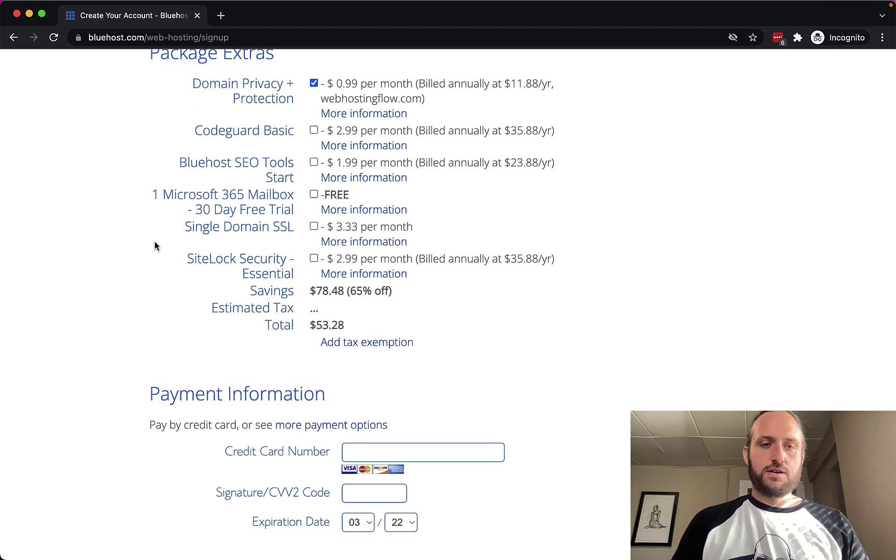
pyautogui.scroll(1, 156, 247)
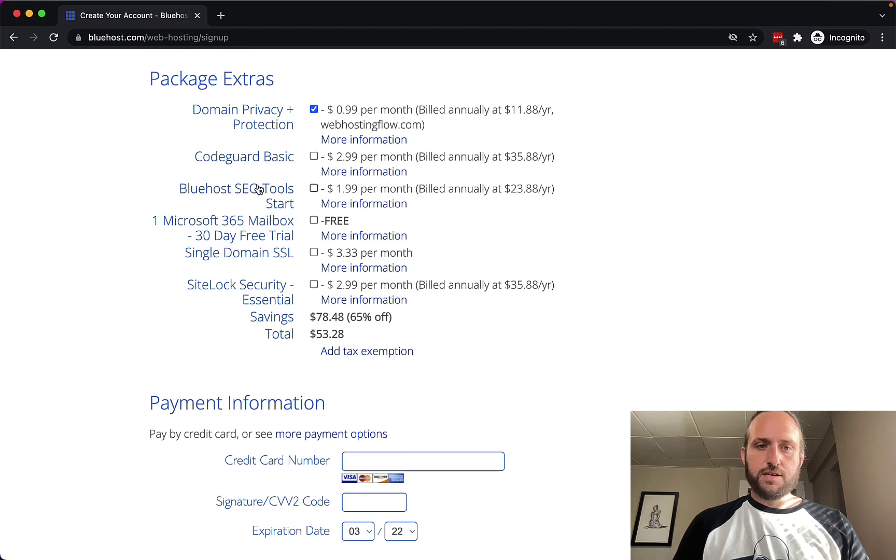
# Step: Review the Payment Information section and the Auto Renewal Terms, and submit the completed signup form
pyautogui.scroll(-5, 87, 228)
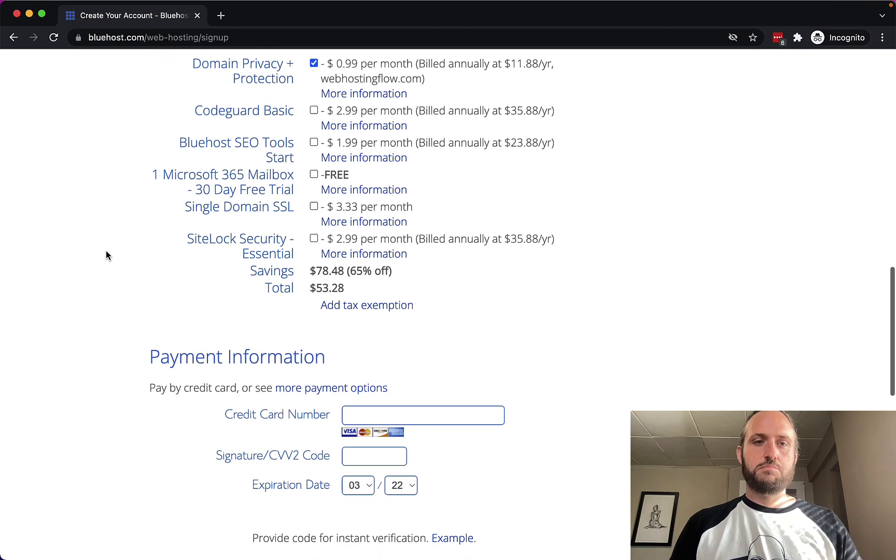
pyautogui.scroll(-1, 103, 265)
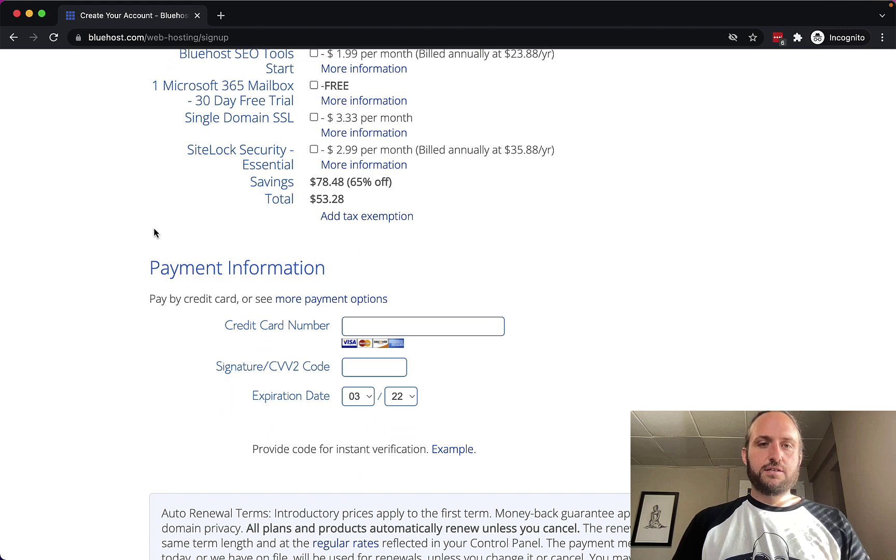
pyautogui.scroll(-1, 75, 304)
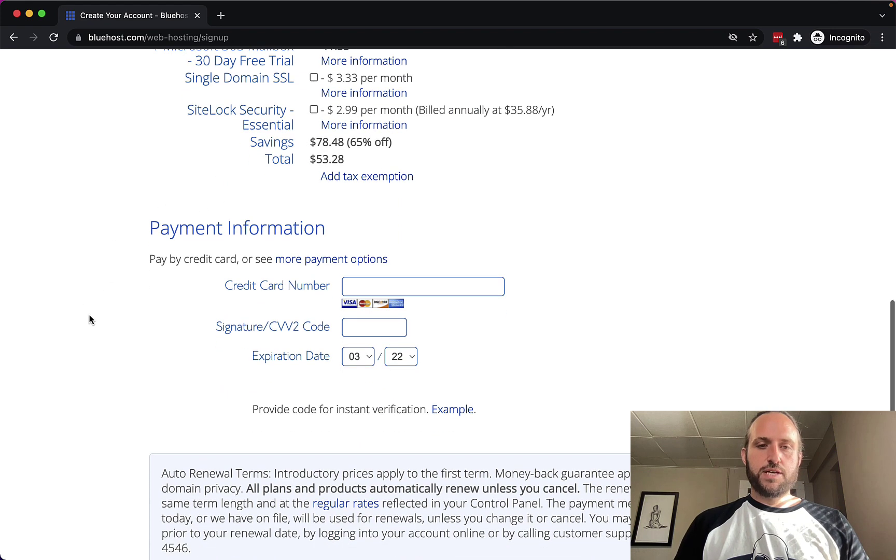
pyautogui.scroll(-3, 89, 315)
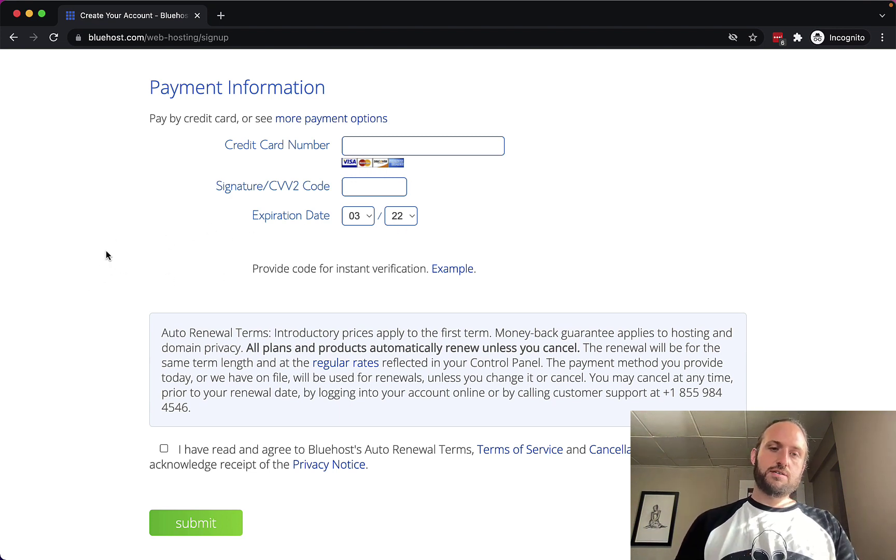
pyautogui.rightClick(108, 214)
pyautogui.click(108, 82)
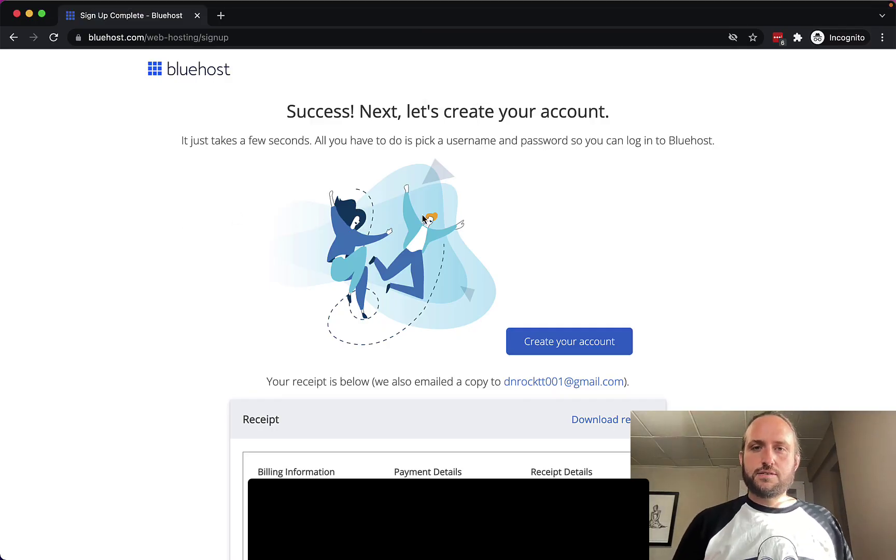
# Step: Create the account for webhostingflow.com with a new account password, accepting the cookies, Privacy Policy and Terms of Service
pyautogui.click(573, 344)
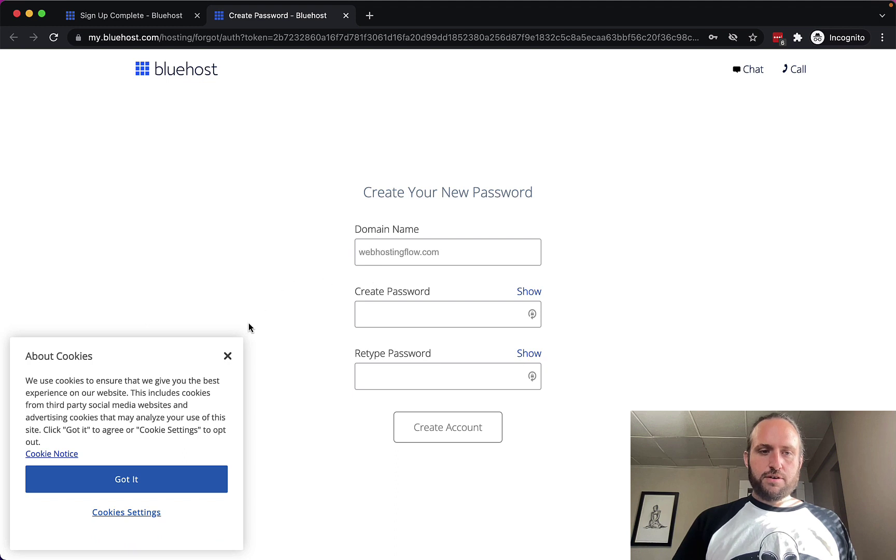
pyautogui.click(161, 483)
pyautogui.scroll(-1, 326, 261)
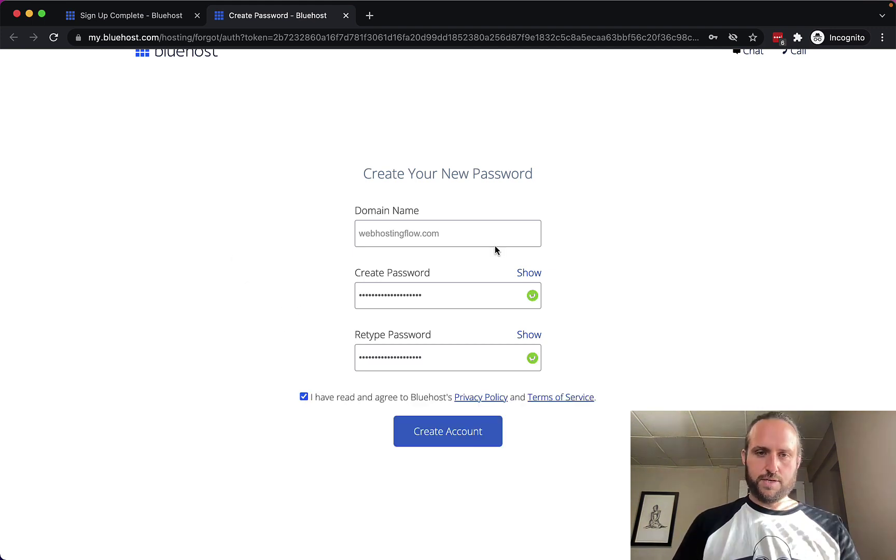
pyautogui.scroll(-2, 364, 400)
pyautogui.scroll(1, 353, 380)
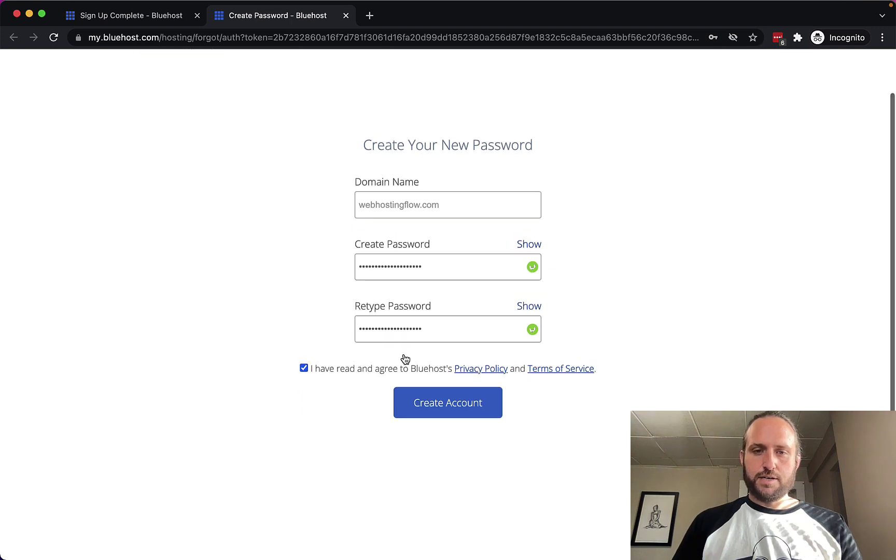
pyautogui.click(448, 404)
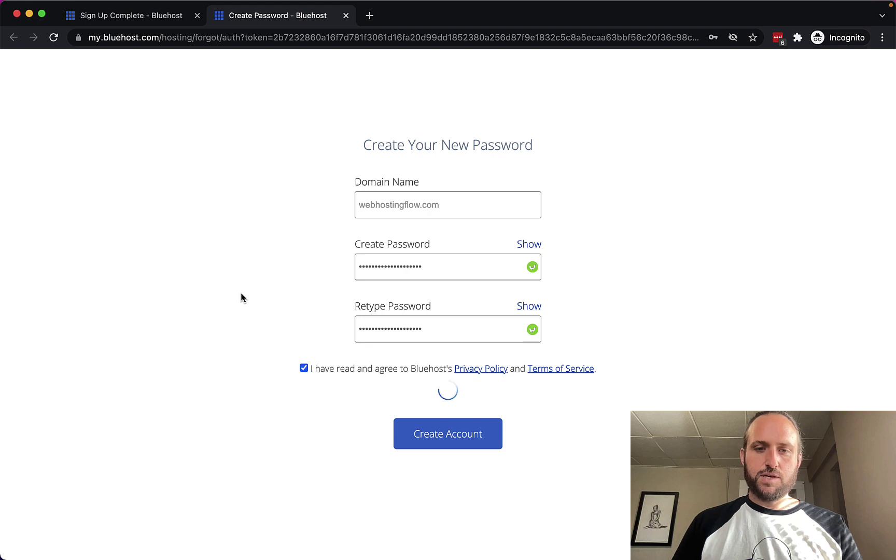
pyautogui.scroll(1, 197, 252)
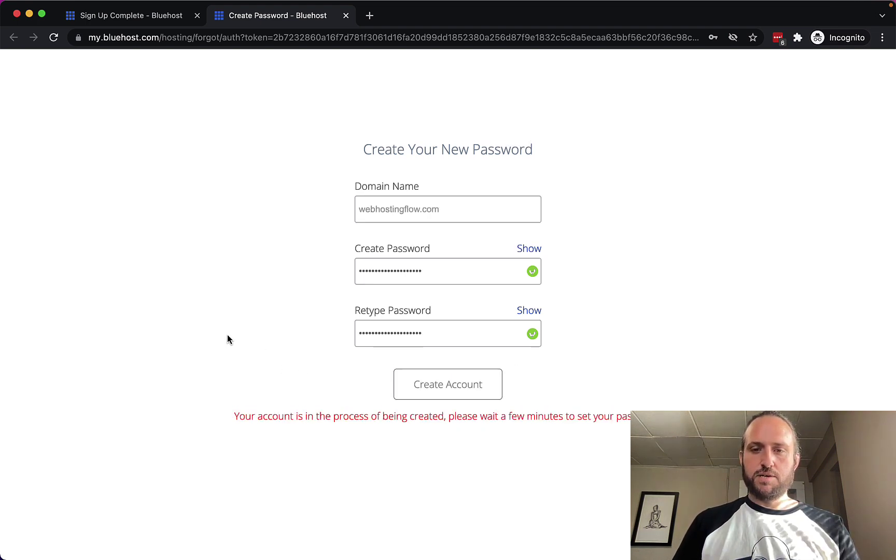
pyautogui.scroll(1, 202, 310)
pyautogui.scroll(-1, 202, 310)
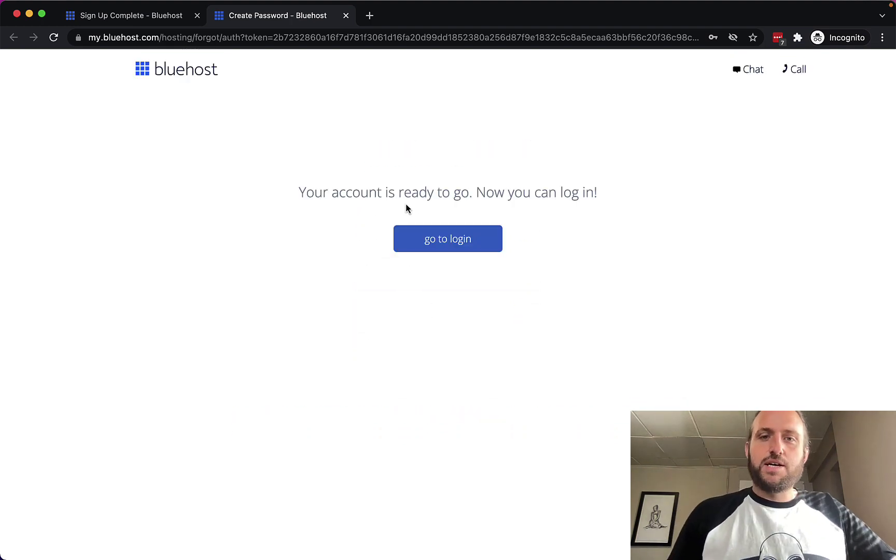
# Step: Log in to the new Bluehost account and start creating a website
pyautogui.click(440, 239)
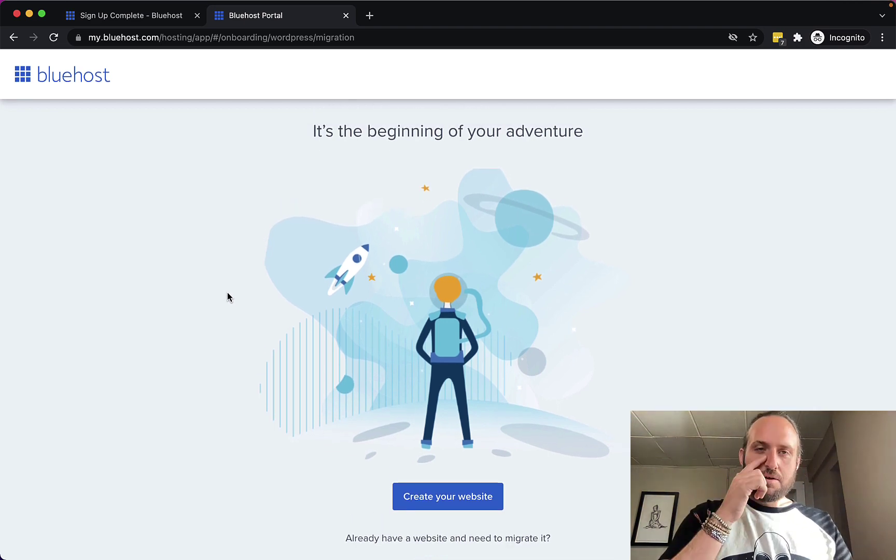
pyautogui.scroll(-1, 229, 297)
pyautogui.click(445, 475)
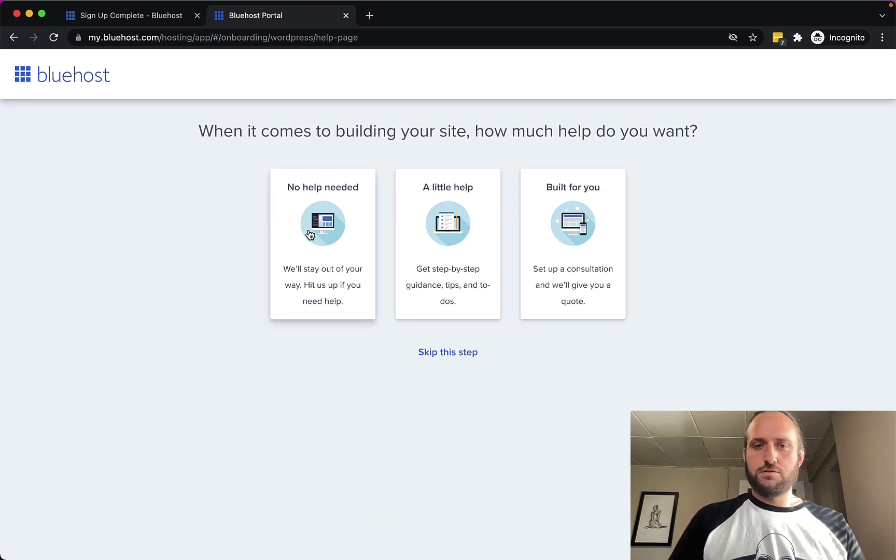
# Step: Choose No help needed, Blog as the site's primary purpose, and WordPress with limitless customization as the way to build it
pyautogui.click(325, 237)
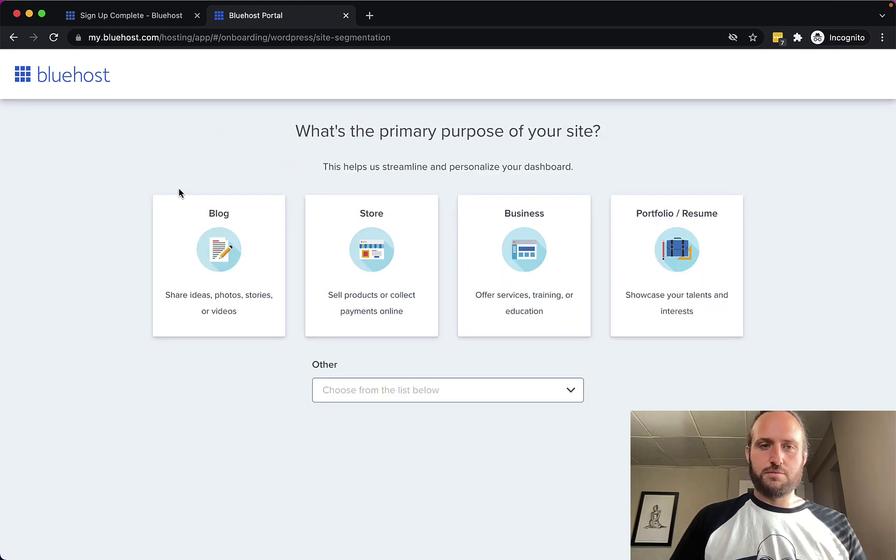
pyautogui.click(221, 253)
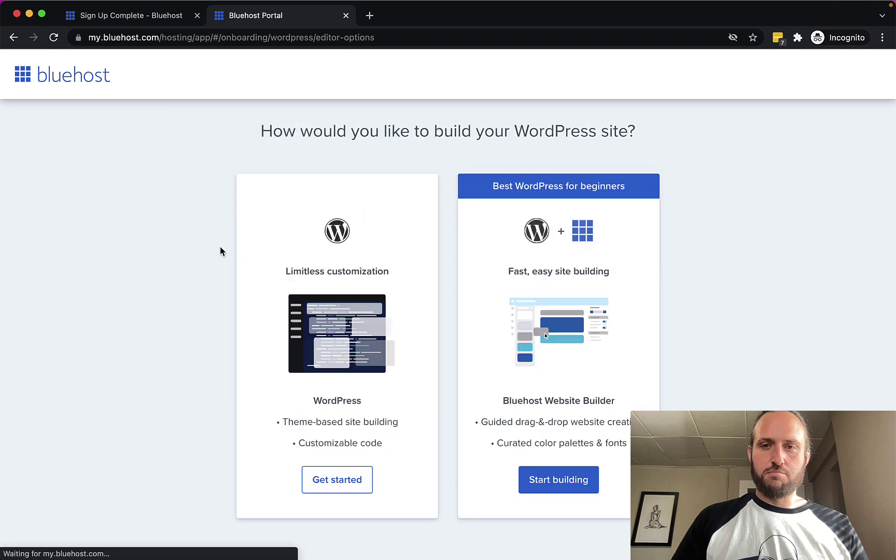
pyautogui.scroll(-1, 180, 267)
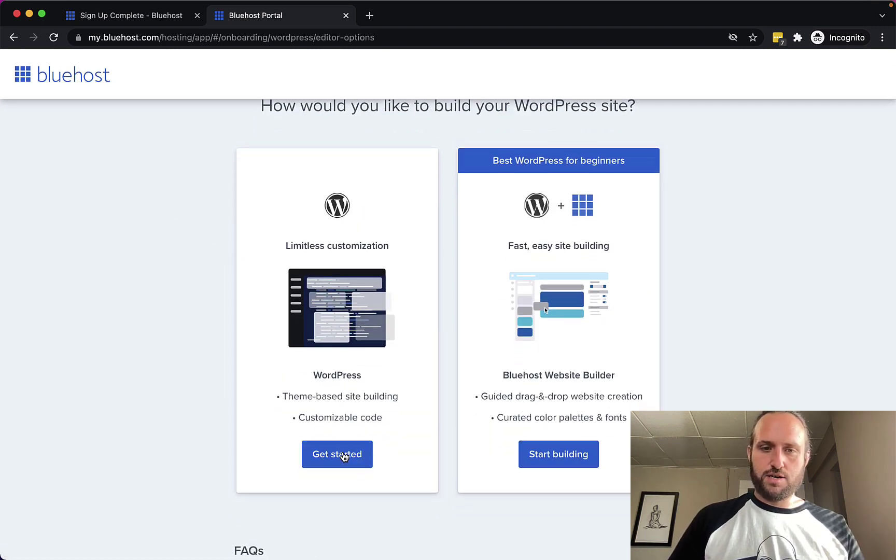
pyautogui.click(343, 455)
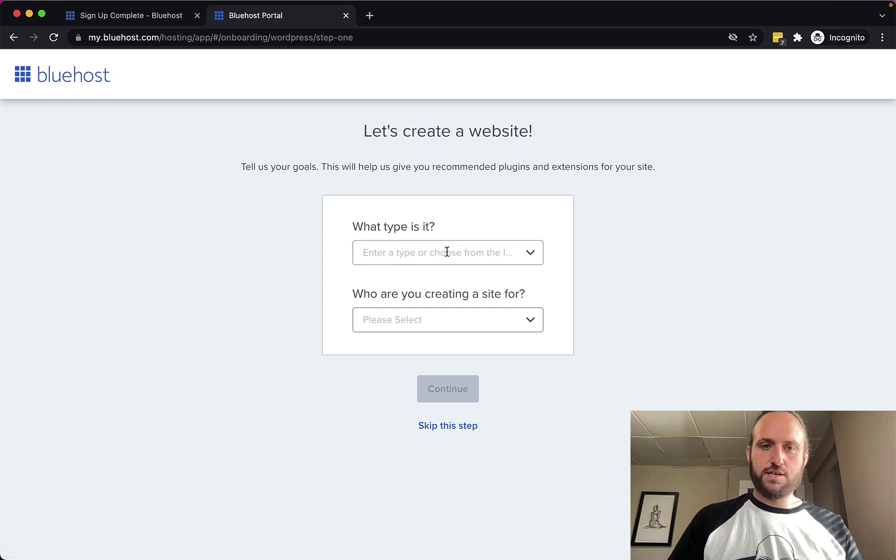
# Step: Skip the questions about site type, name and tagline, look through the free themes, and skip choosing one
pyautogui.click(445, 425)
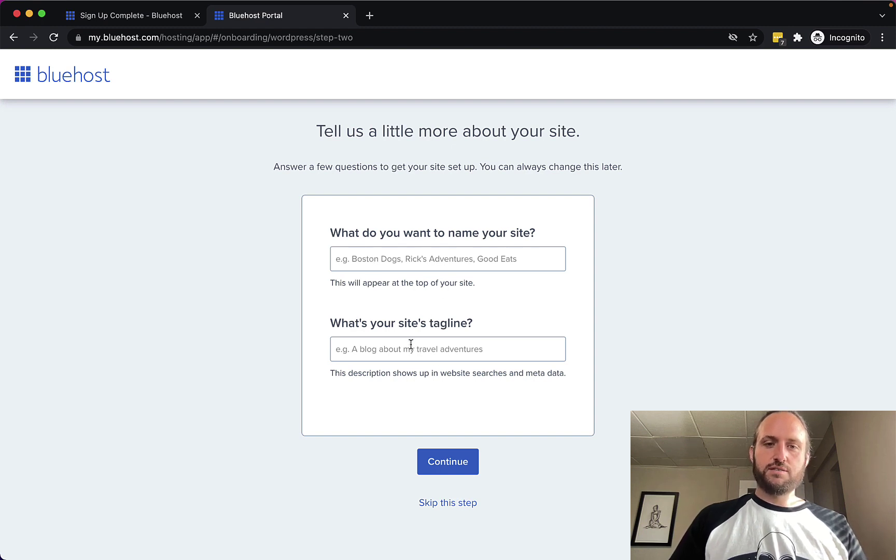
pyautogui.click(446, 504)
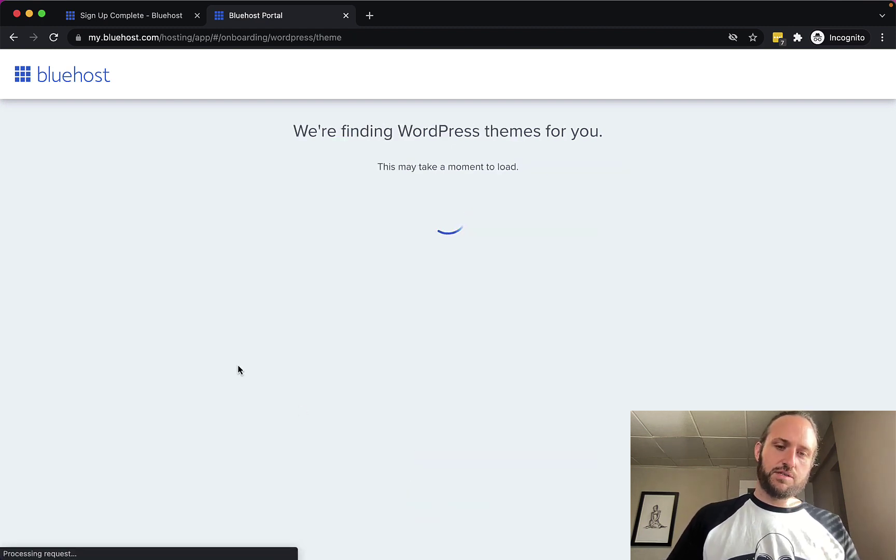
pyautogui.scroll(-1, 69, 289)
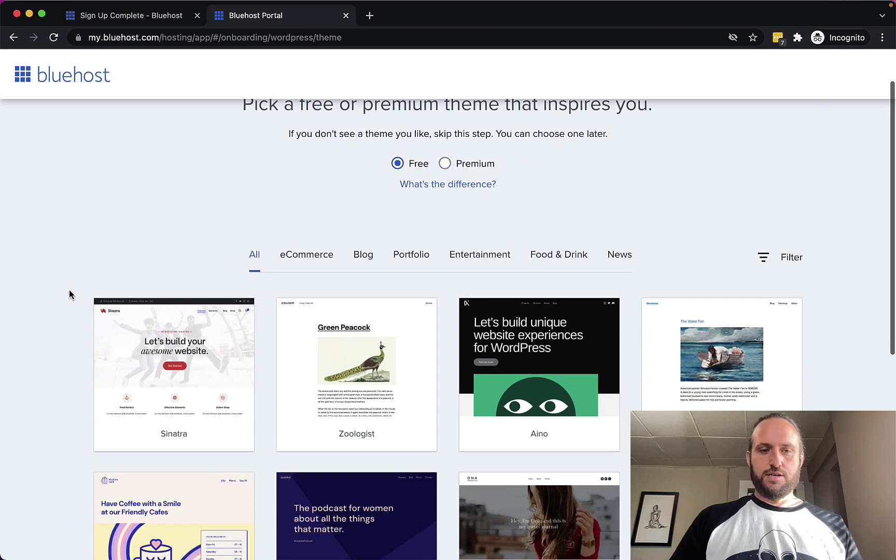
pyautogui.scroll(-3, 60, 301)
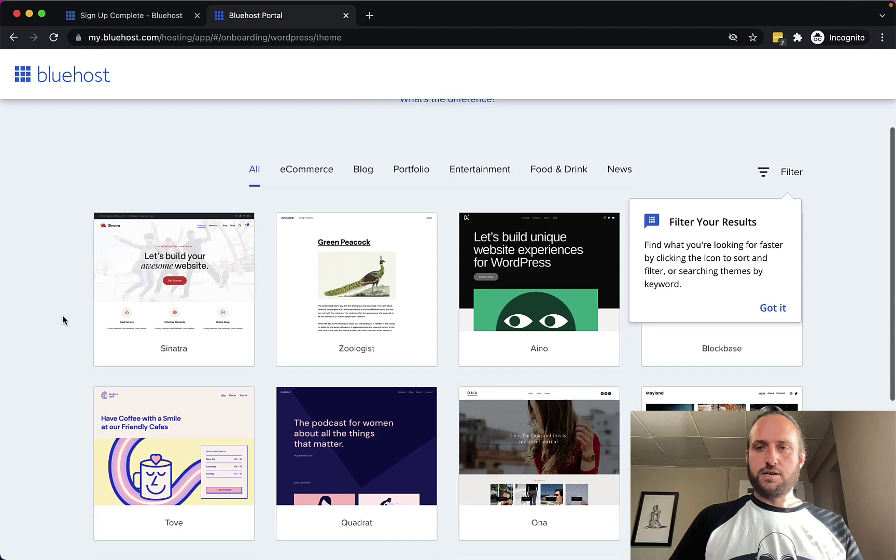
pyautogui.scroll(-5, 62, 321)
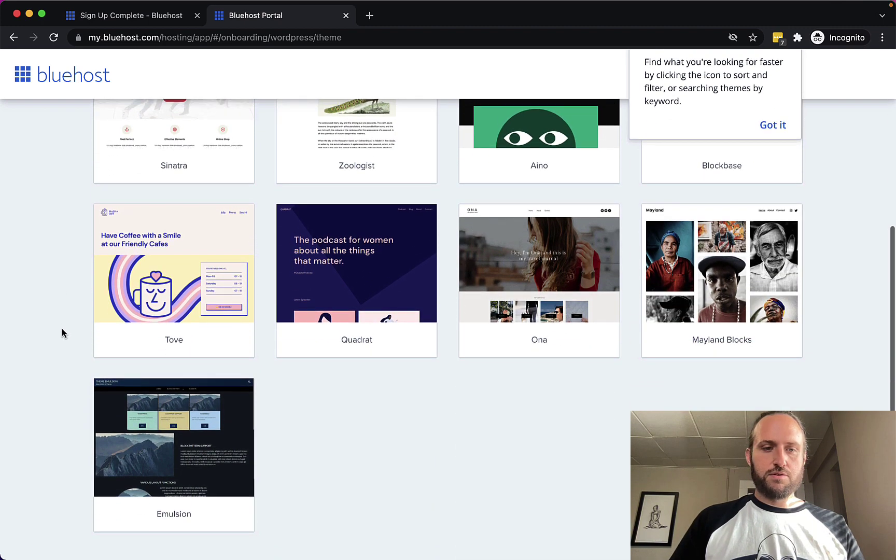
pyautogui.scroll(3, 77, 186)
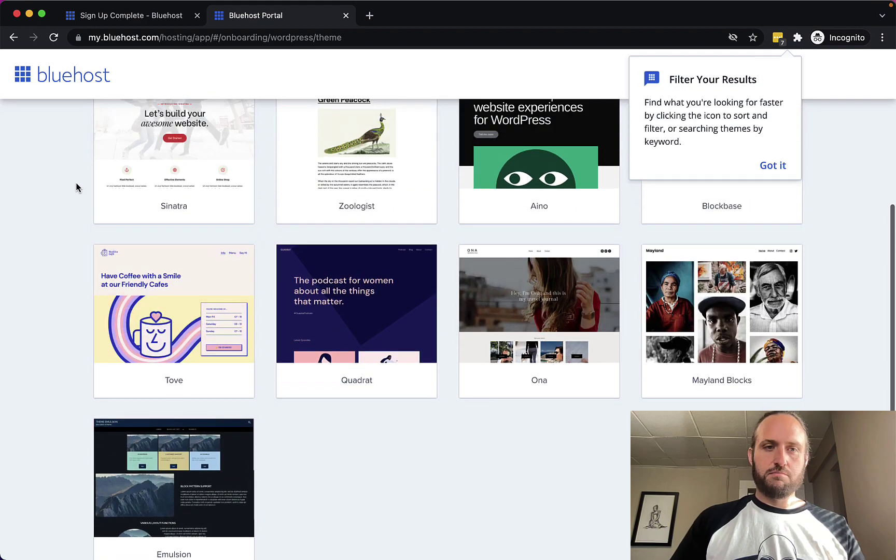
pyautogui.scroll(5, 375, 163)
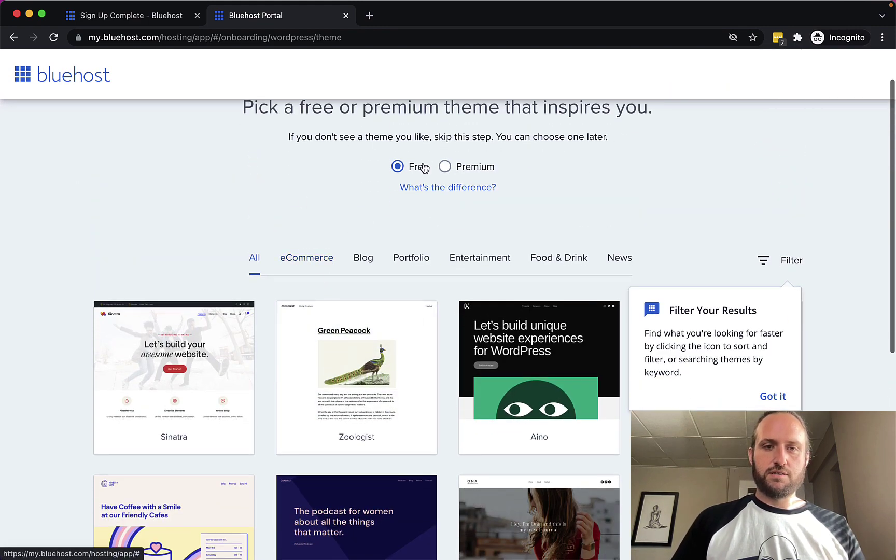
pyautogui.scroll(-1, 268, 237)
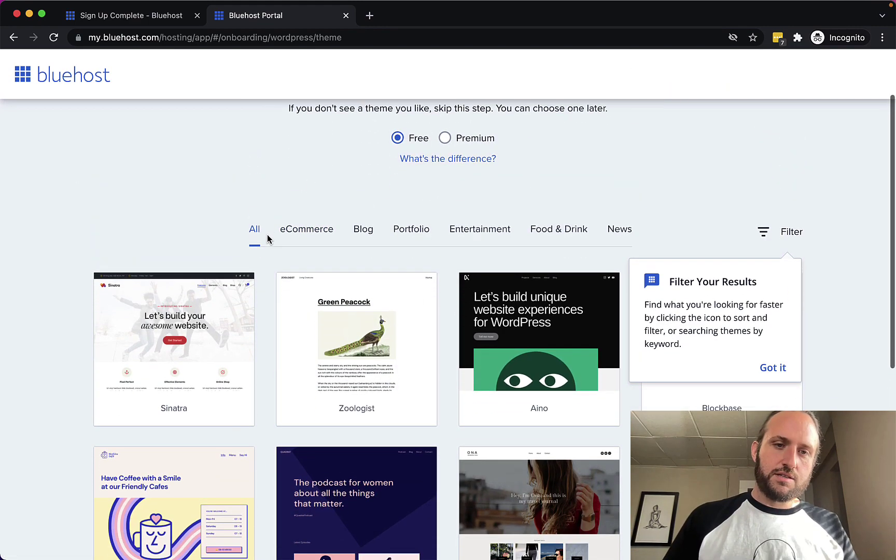
pyautogui.scroll(-7, 274, 280)
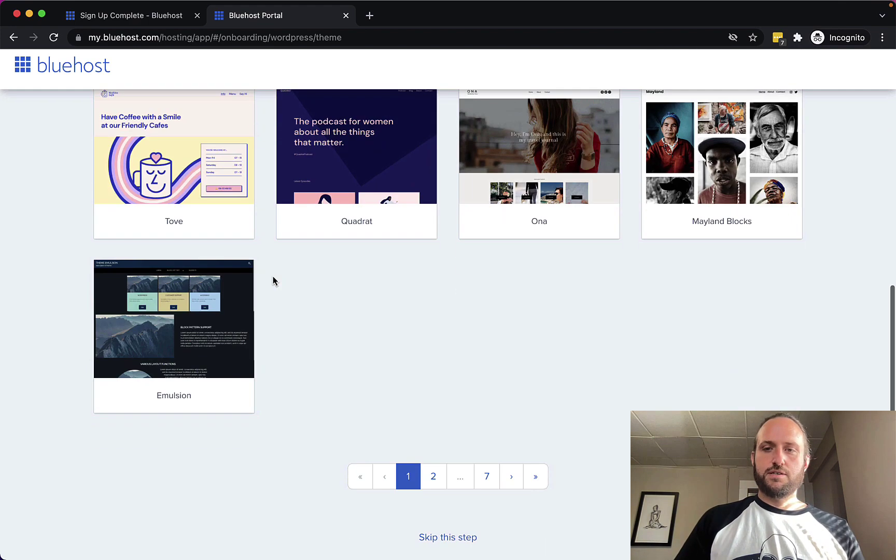
pyautogui.click(449, 546)
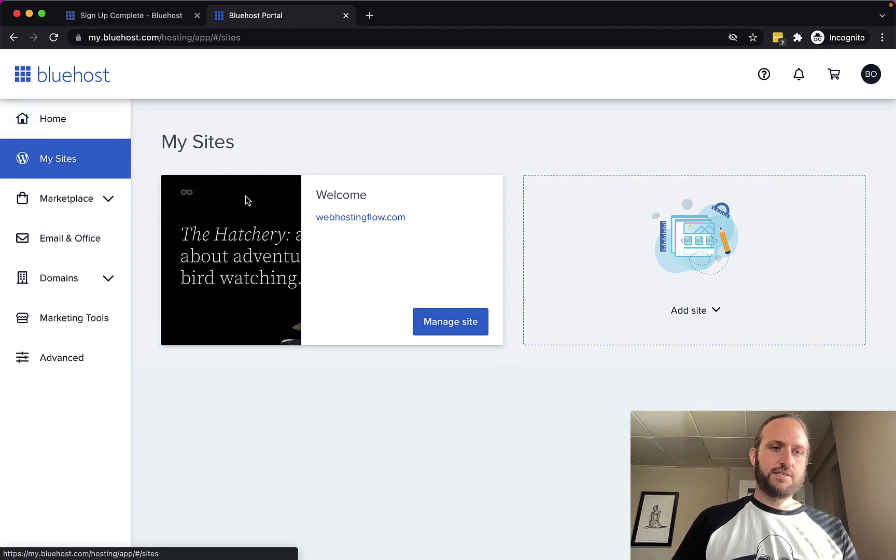
# Step: Open webhostingflow.com for management, log into its WordPress admin, and look over the Bluehost welcome page
pyautogui.click(464, 323)
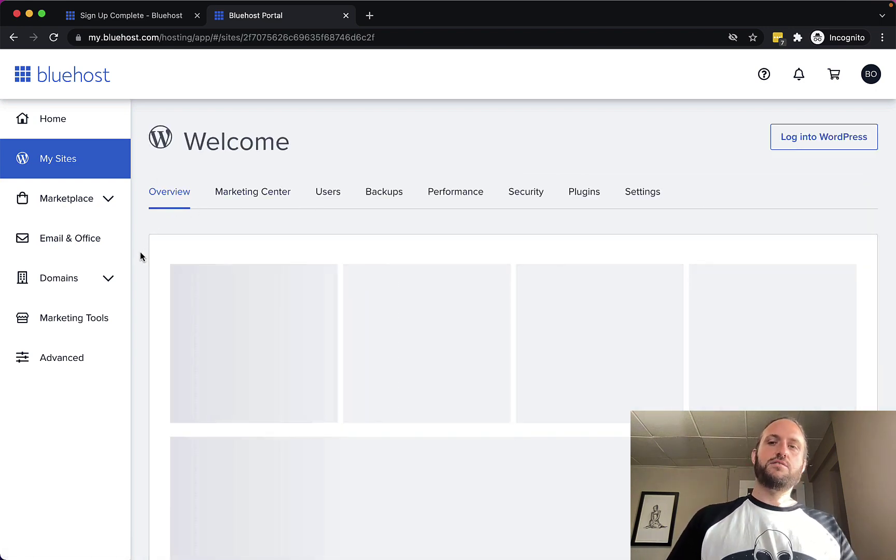
pyautogui.scroll(-3, 140, 257)
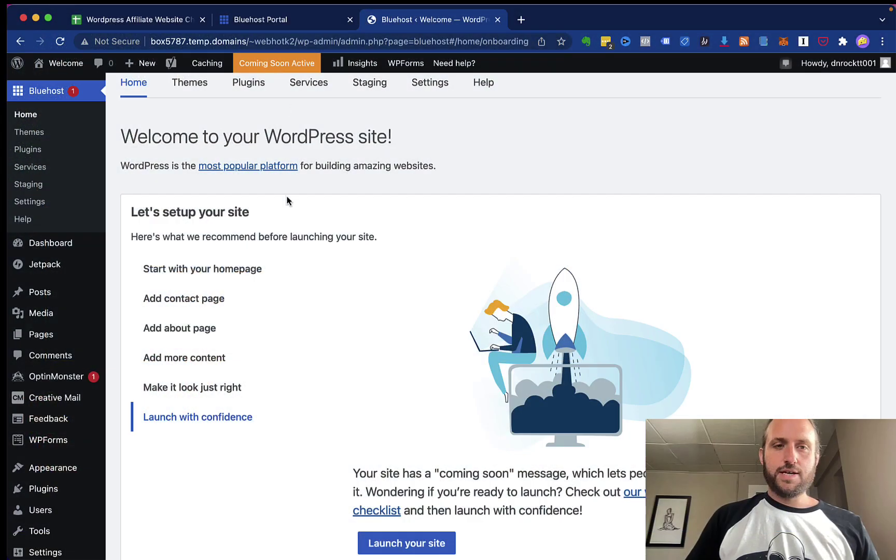
pyautogui.scroll(-2, 288, 201)
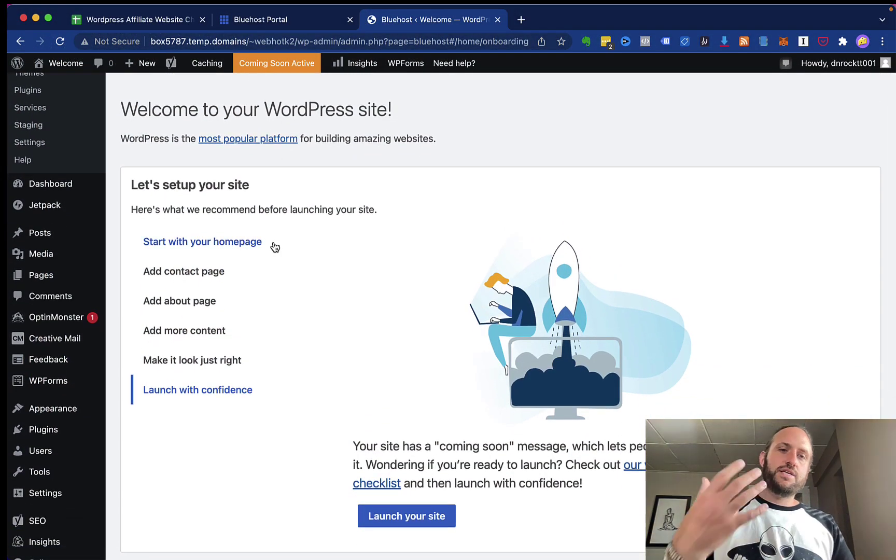
pyautogui.scroll(3, 171, 228)
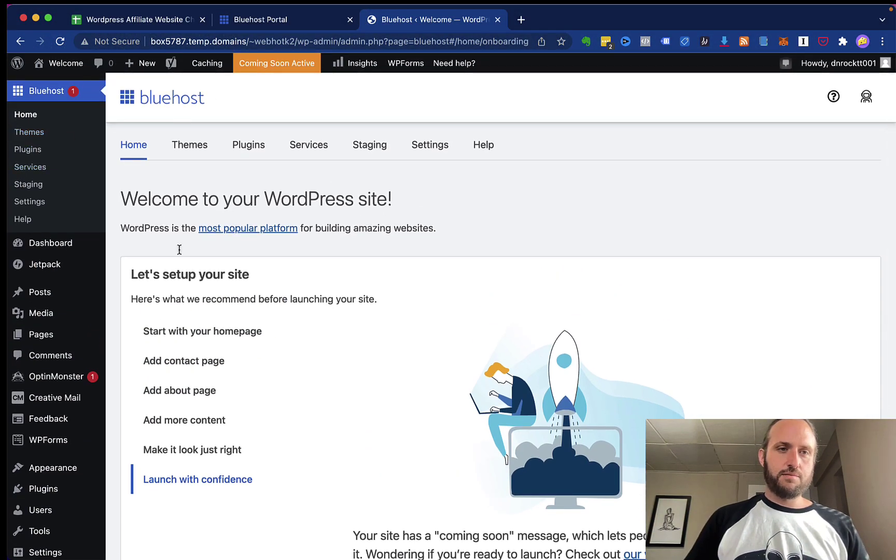
pyautogui.scroll(-5, 163, 235)
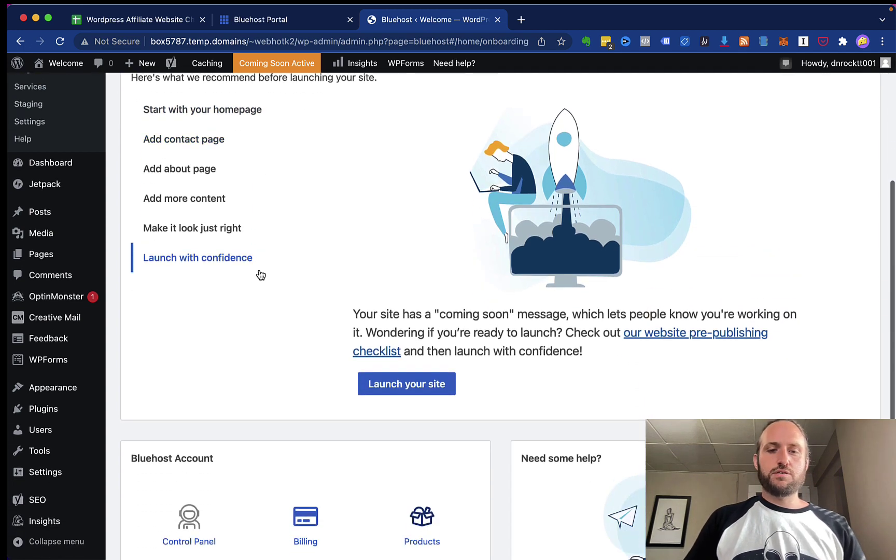
pyautogui.scroll(5, 256, 259)
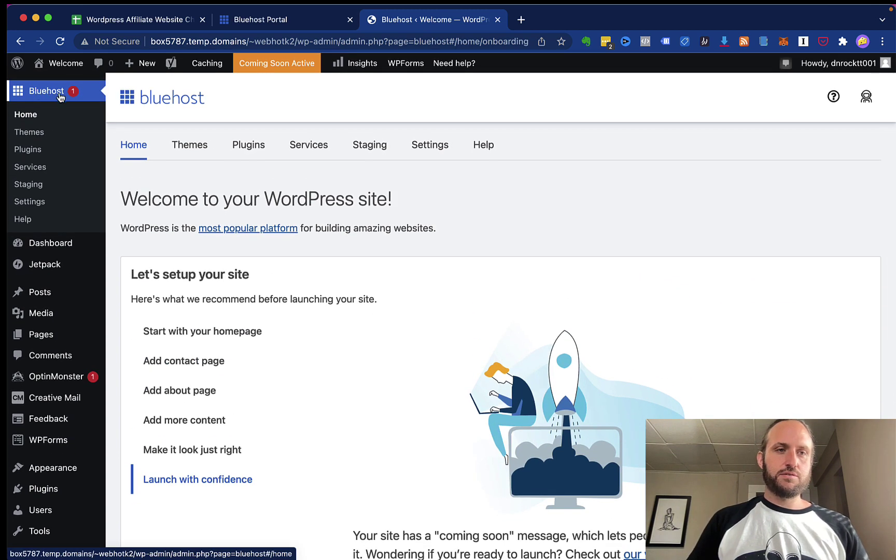
# Step: Compare the Bluehost portal with the WordPress admin, and review the setup recommendations for homepage, contact page, about page, content and appearance
pyautogui.click(275, 23)
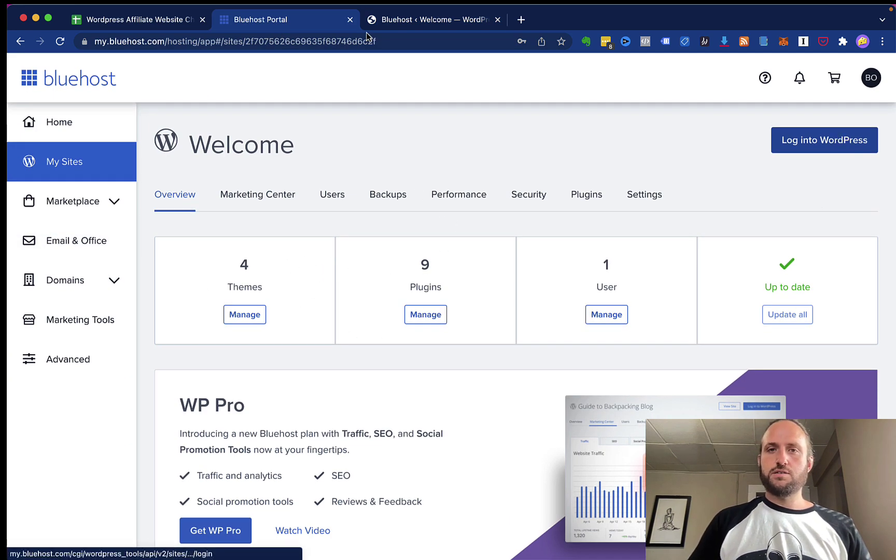
pyautogui.click(418, 21)
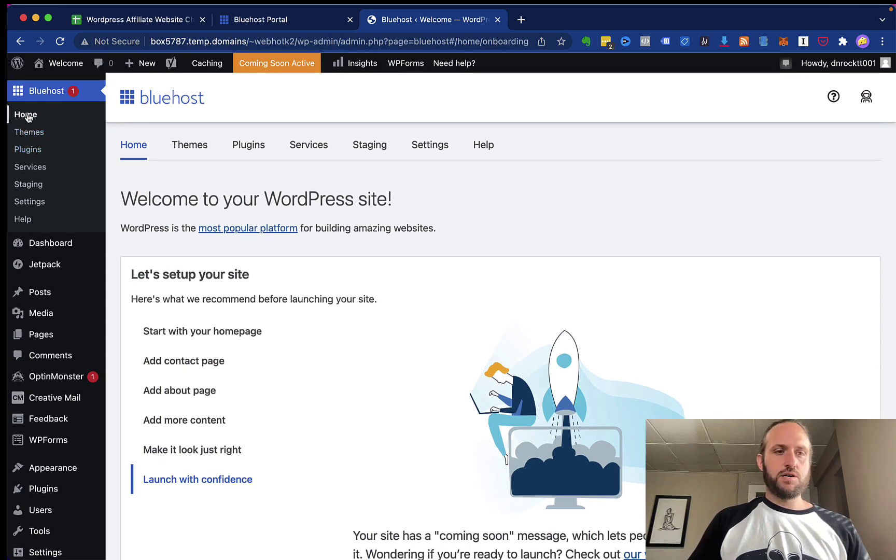
pyautogui.scroll(-3, 236, 339)
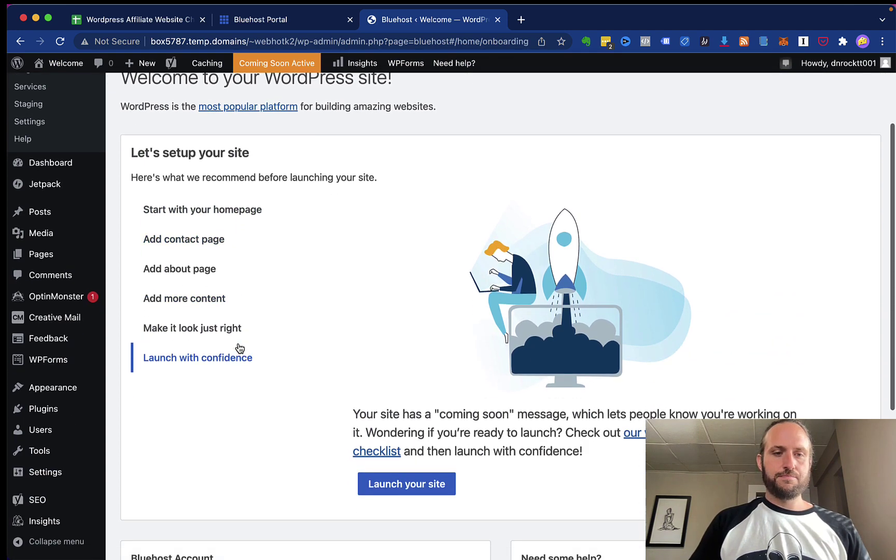
pyautogui.click(175, 209)
pyautogui.click(178, 237)
pyautogui.click(174, 270)
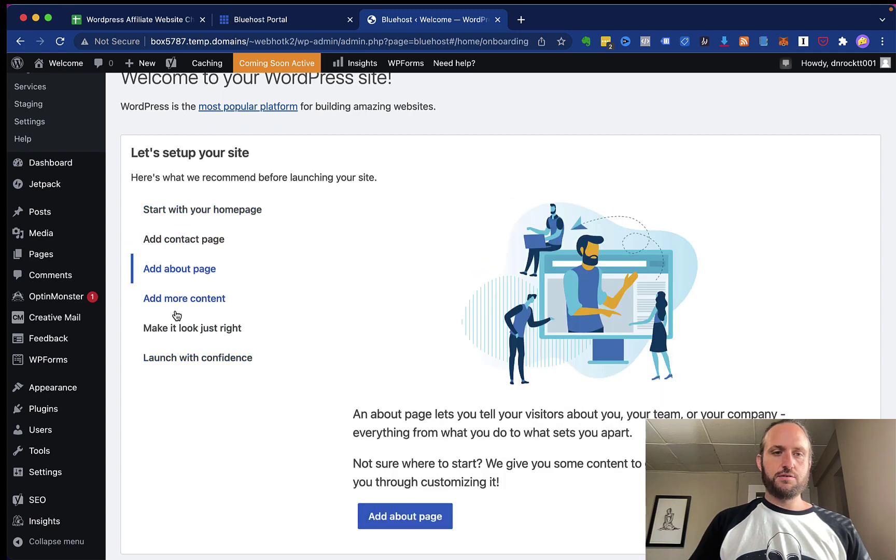
pyautogui.click(184, 301)
pyautogui.click(192, 334)
# Step: Launch the site from the Launch with confidence recommendation and view its live homepage
pyautogui.click(193, 363)
pyautogui.scroll(-5, 246, 398)
pyautogui.click(406, 265)
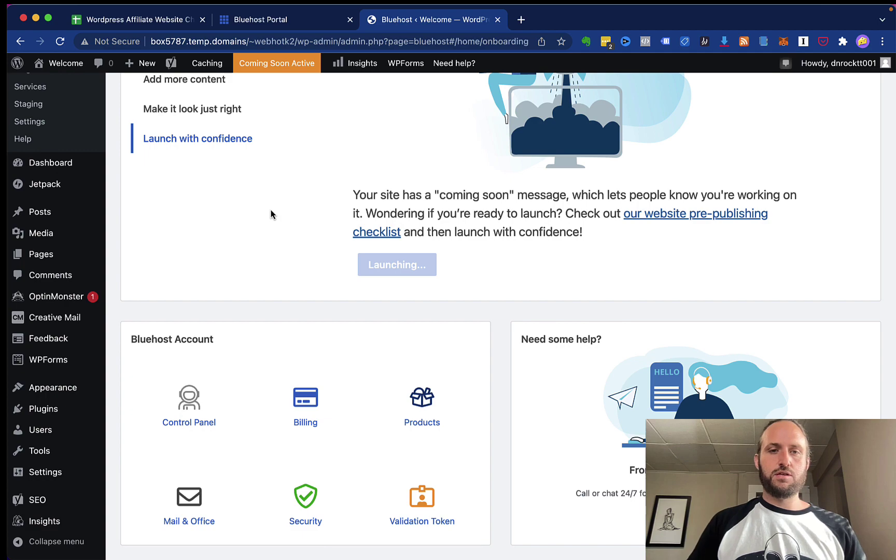
pyautogui.scroll(5, 268, 212)
pyautogui.scroll(-5, 308, 259)
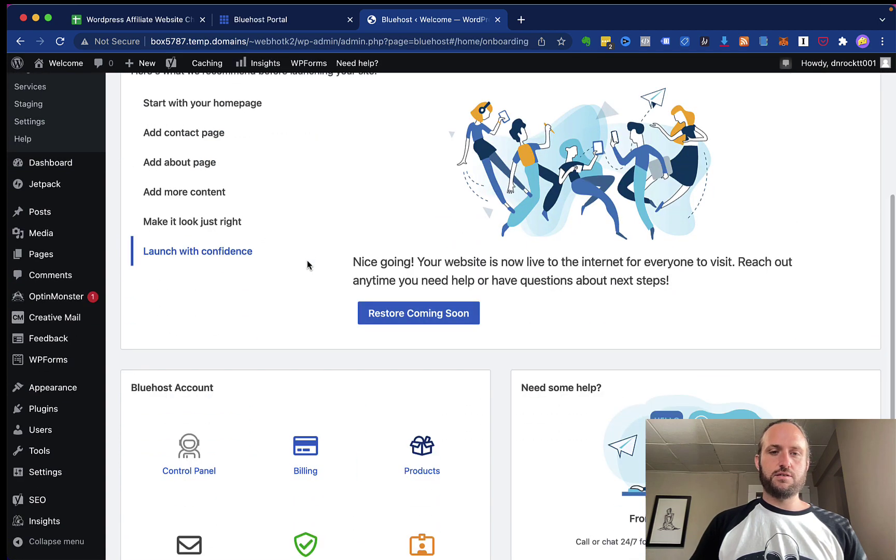
pyautogui.scroll(5, 308, 260)
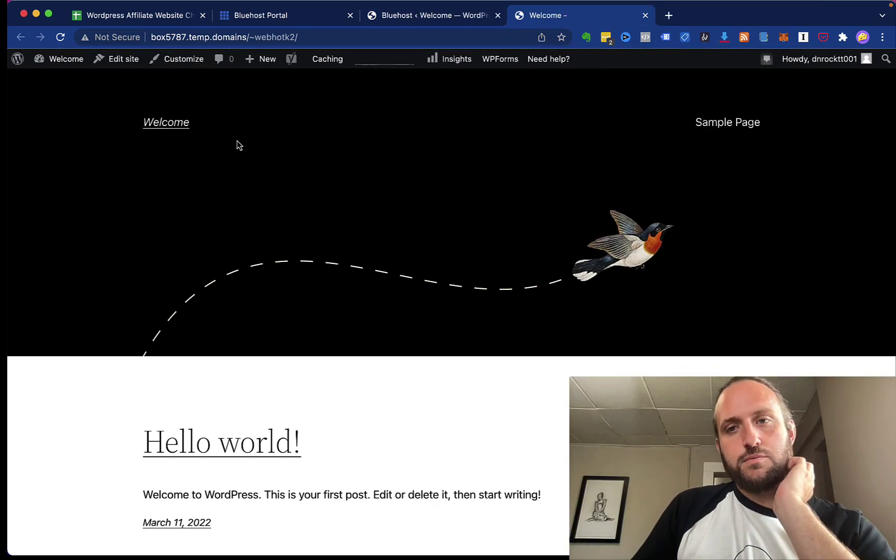
pyautogui.scroll(-1, 242, 202)
pyautogui.scroll(1, 251, 200)
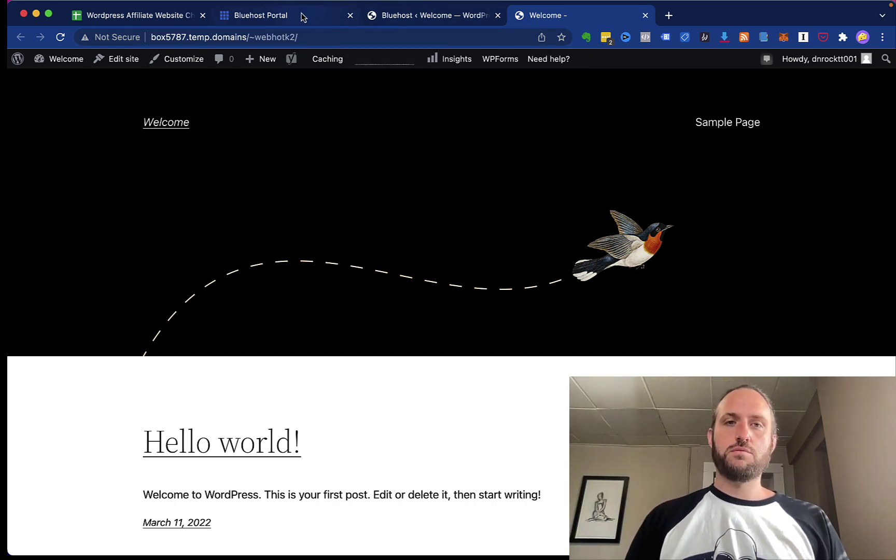
# Step: Switch to the Wordpress Affiliate Website Checklist and mark "Launch" Your Site as complete
pyautogui.click(284, 17)
pyautogui.click(177, 21)
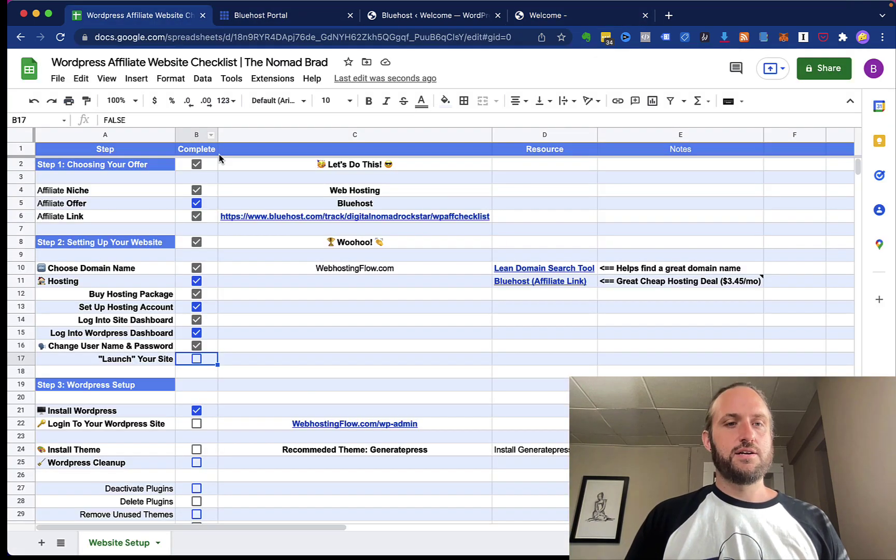
pyautogui.scroll(-1, 138, 234)
pyautogui.click(197, 332)
# Step: Review the Step 3: Wordpress Setup items in the checklist, from Login To Your Wordpress Site to Install Theme
pyautogui.scroll(-2, 224, 338)
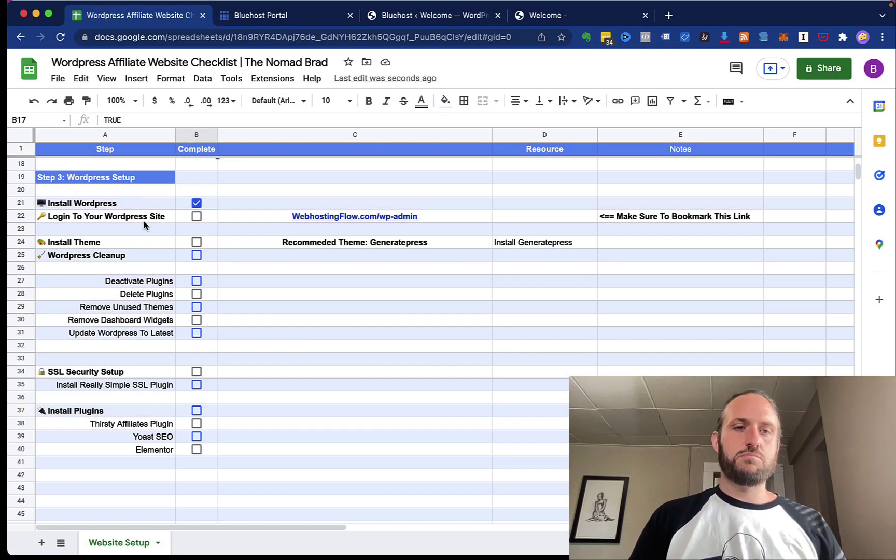
pyautogui.click(157, 220)
pyautogui.scroll(-3, 218, 222)
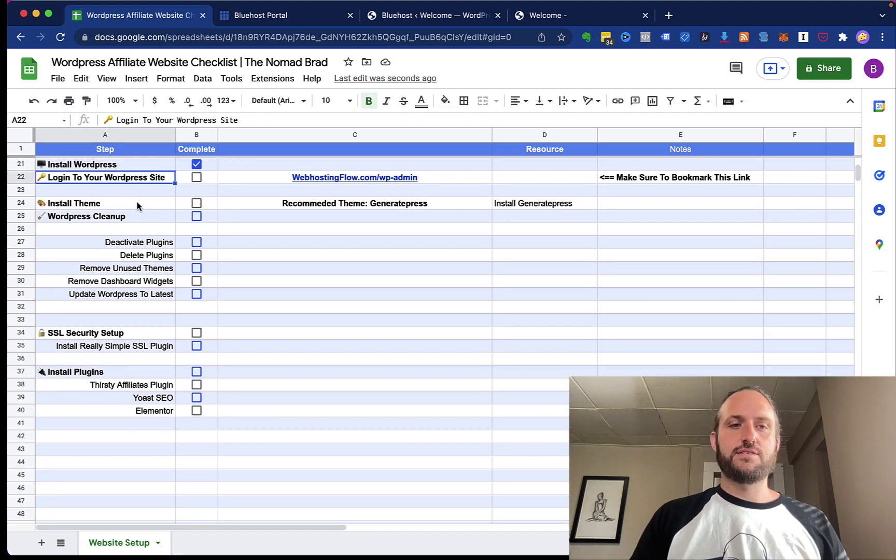
pyautogui.moveTo(319, 176)
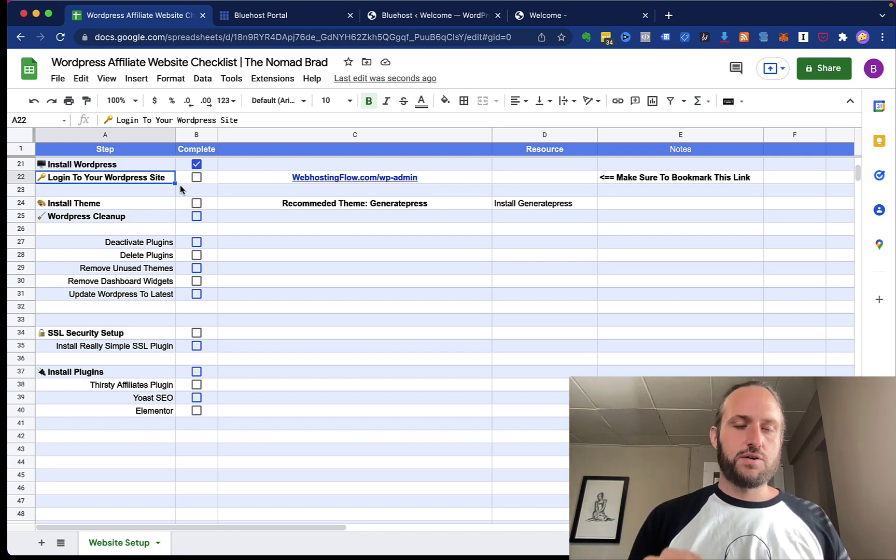
pyautogui.click(158, 191)
pyautogui.scroll(-1, 158, 194)
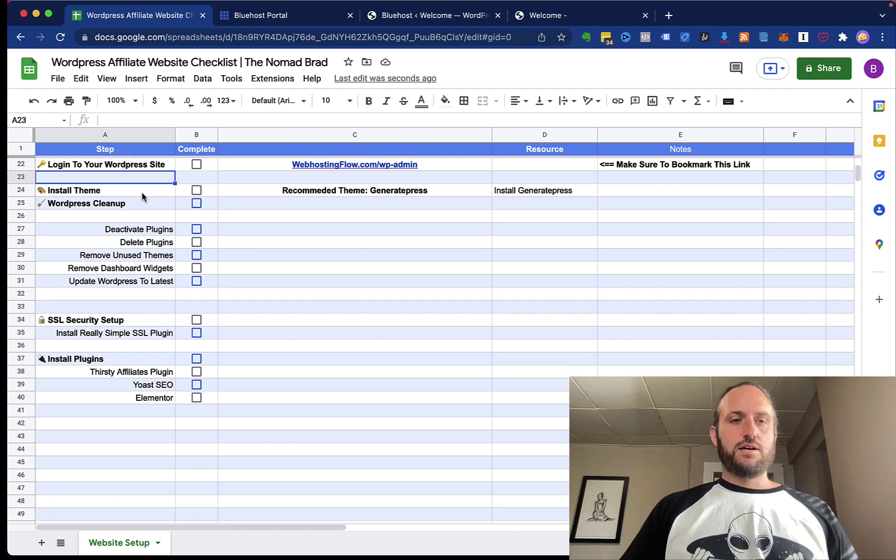
pyautogui.click(153, 193)
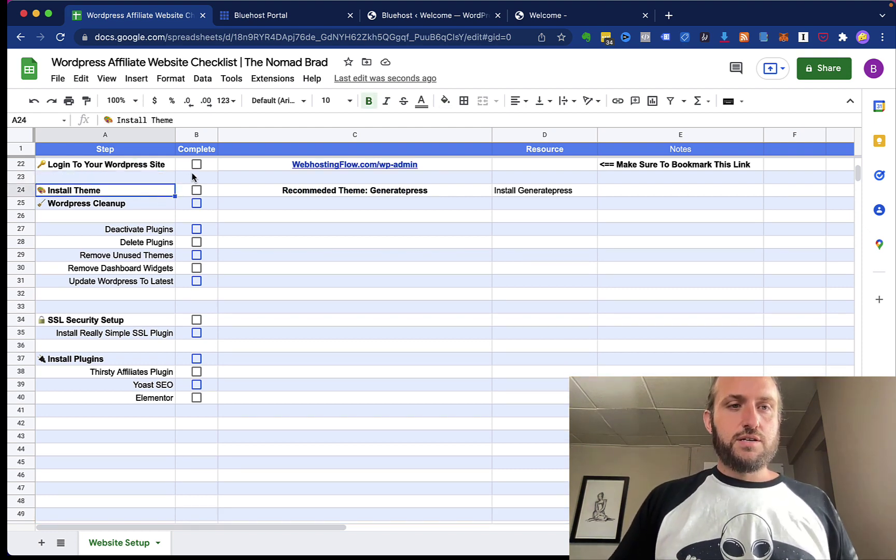
# Step: Return to the WordPress admin, open the theme management page, and look through the installed themes
pyautogui.click(299, 23)
pyautogui.click(420, 23)
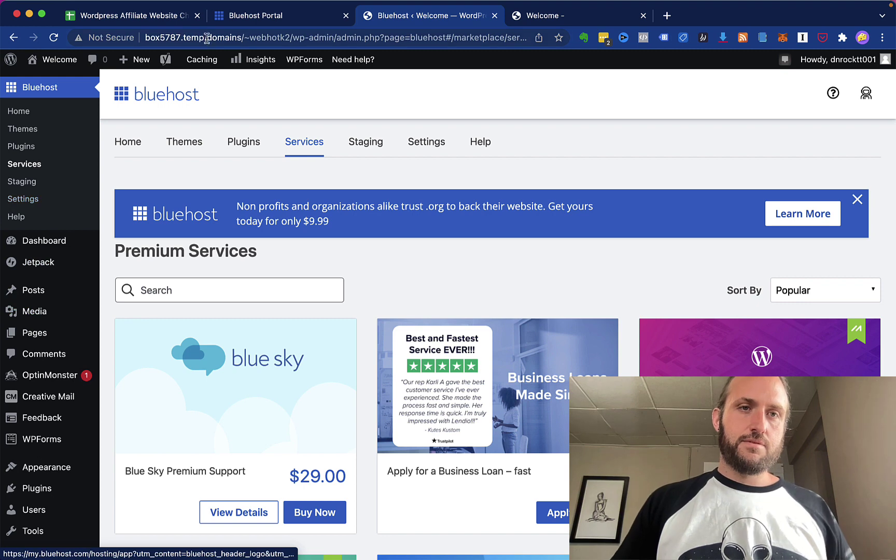
pyautogui.scroll(-2, 92, 256)
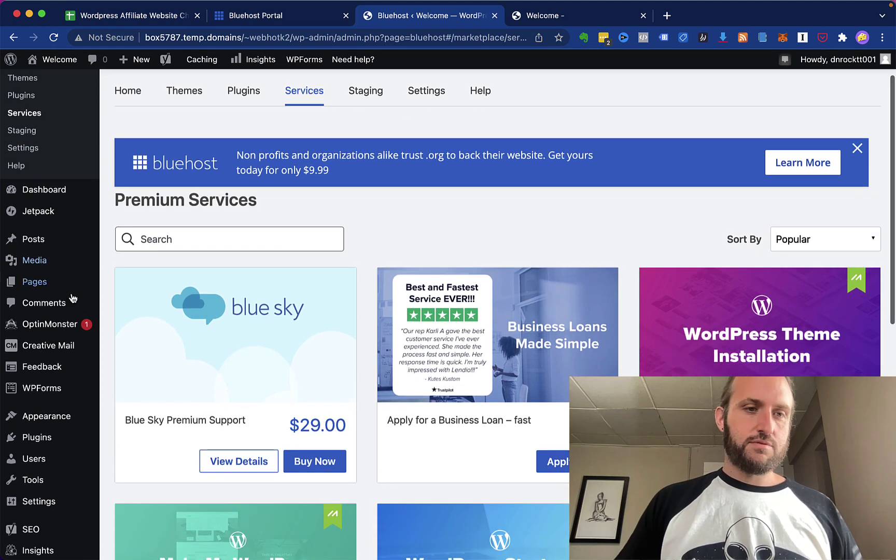
pyautogui.scroll(-5, 43, 394)
pyautogui.moveTo(43, 394)
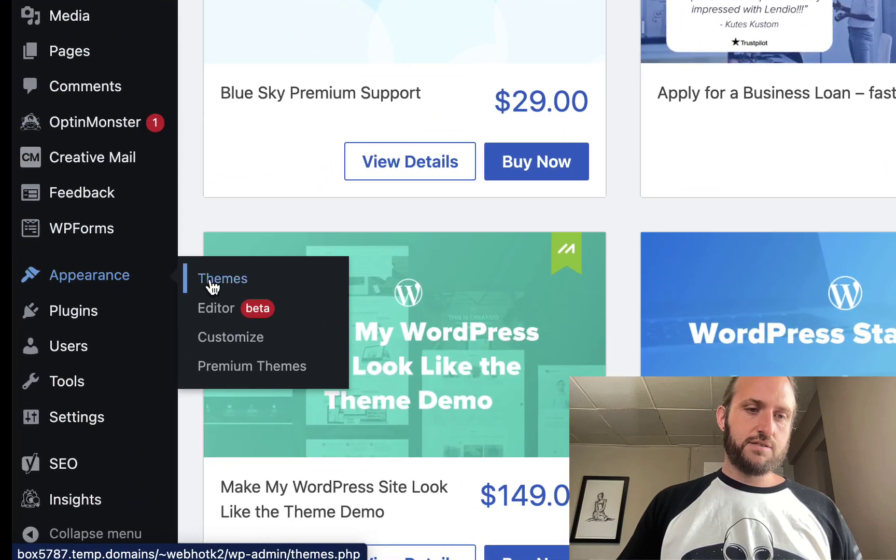
pyautogui.click(213, 285)
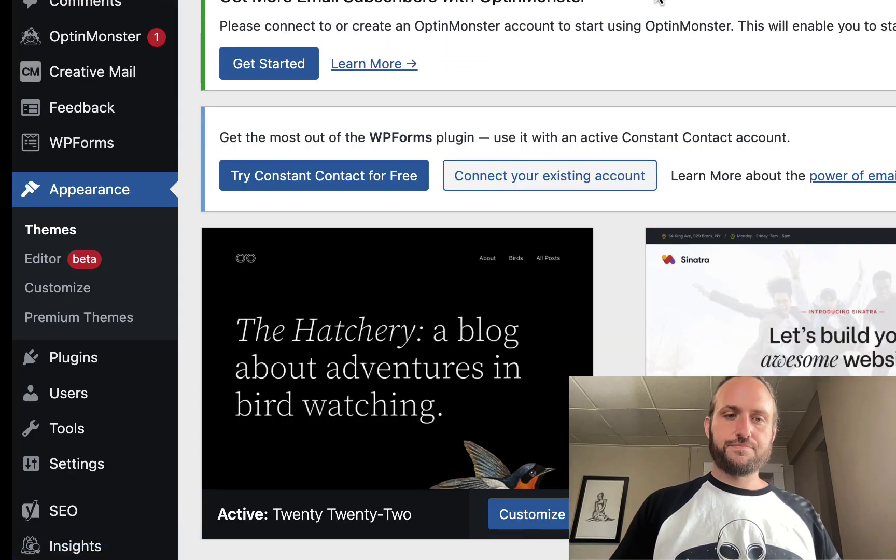
pyautogui.scroll(-5, 593, 38)
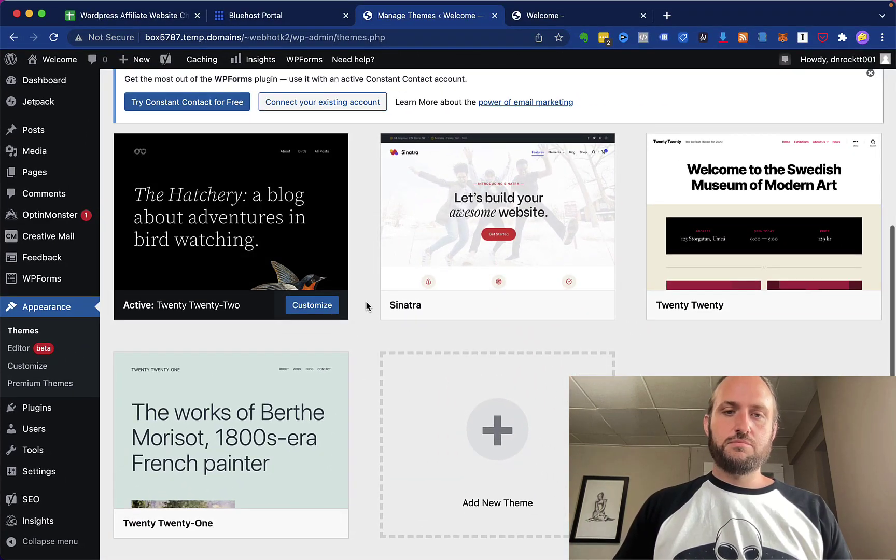
# Step: Look over the installed themes and the options for adding new ones on the Themes page
pyautogui.scroll(-1, 366, 306)
pyautogui.scroll(5, 357, 320)
pyautogui.scroll(4, 356, 317)
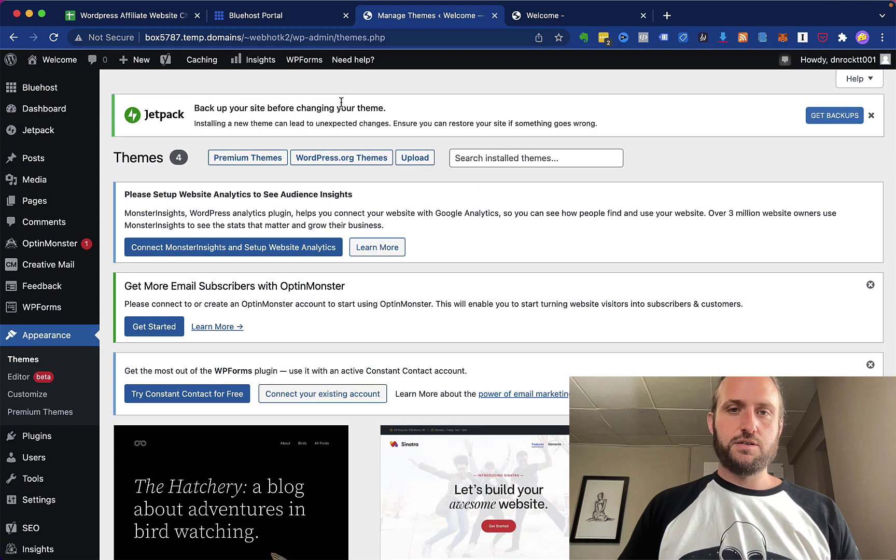
pyautogui.scroll(-1, 327, 213)
pyautogui.scroll(-6, 328, 213)
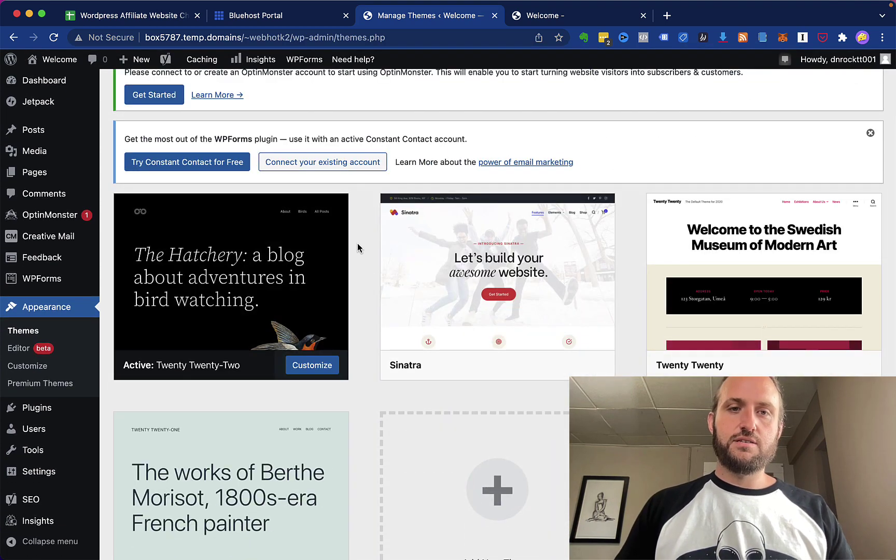
pyautogui.scroll(6, 357, 246)
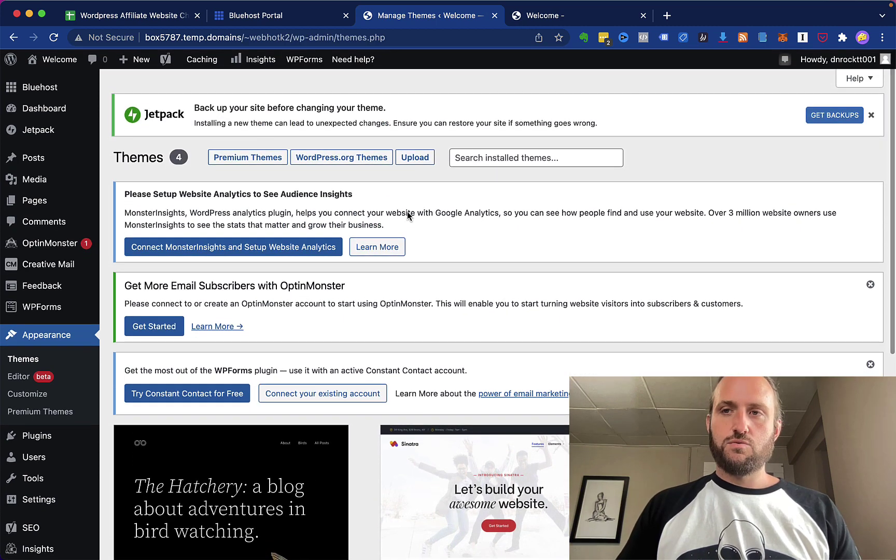
pyautogui.scroll(-1, 364, 305)
pyautogui.scroll(1, 364, 306)
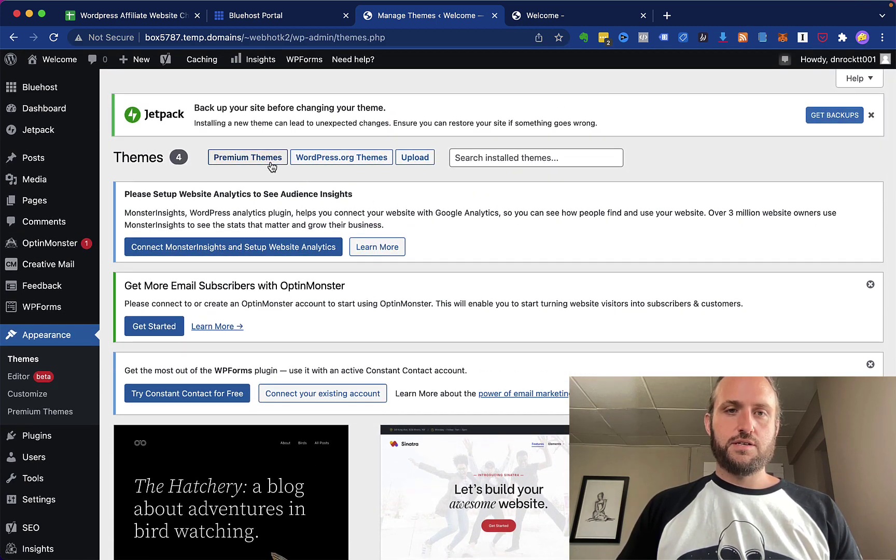
# Step: Open the WordPress.org theme catalogue and search it for "generatepress"
pyautogui.click(337, 164)
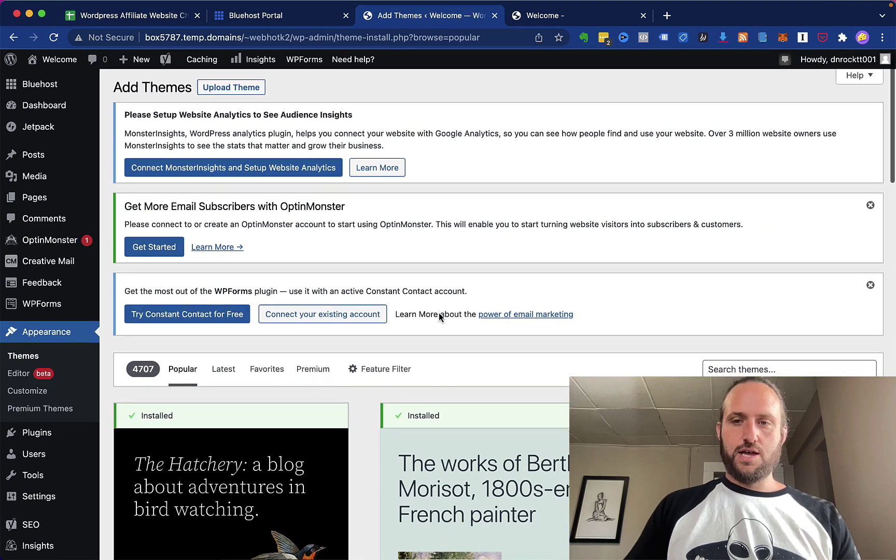
pyautogui.scroll(-5, 674, 259)
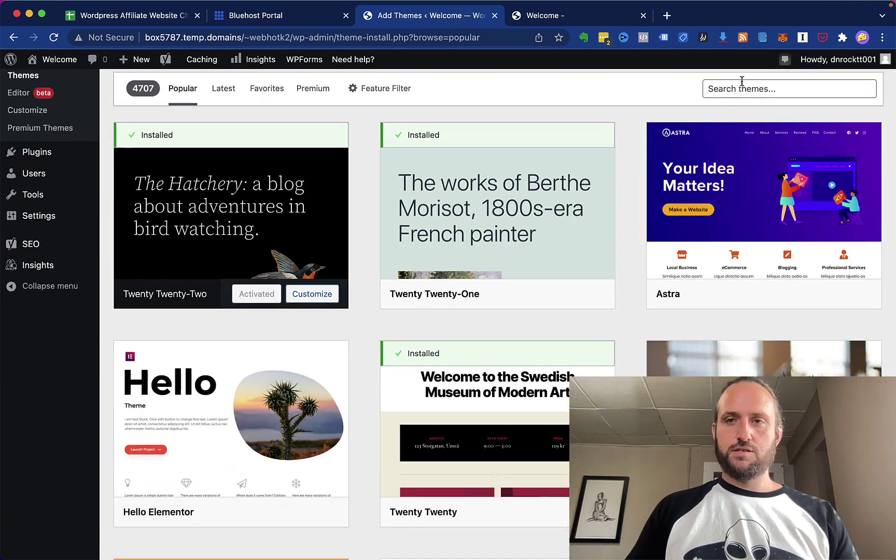
pyautogui.click(760, 81)
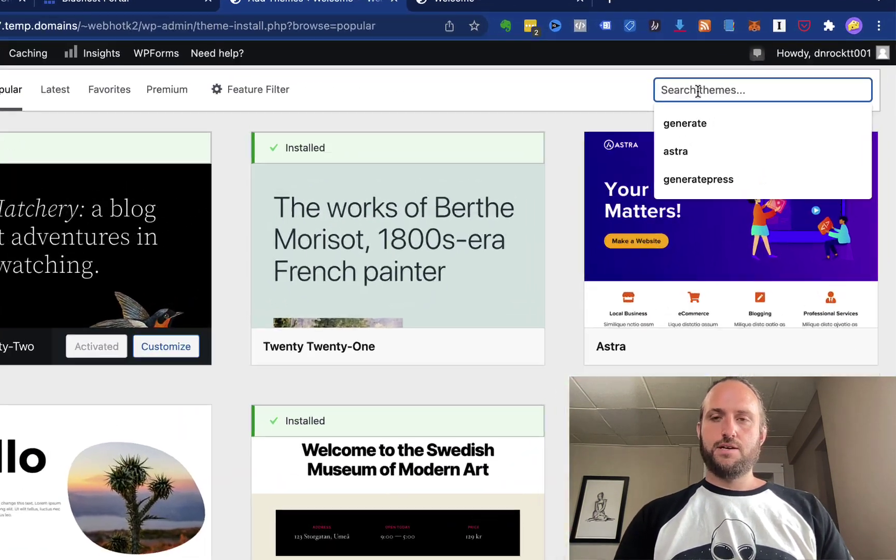
pyautogui.write('generate')
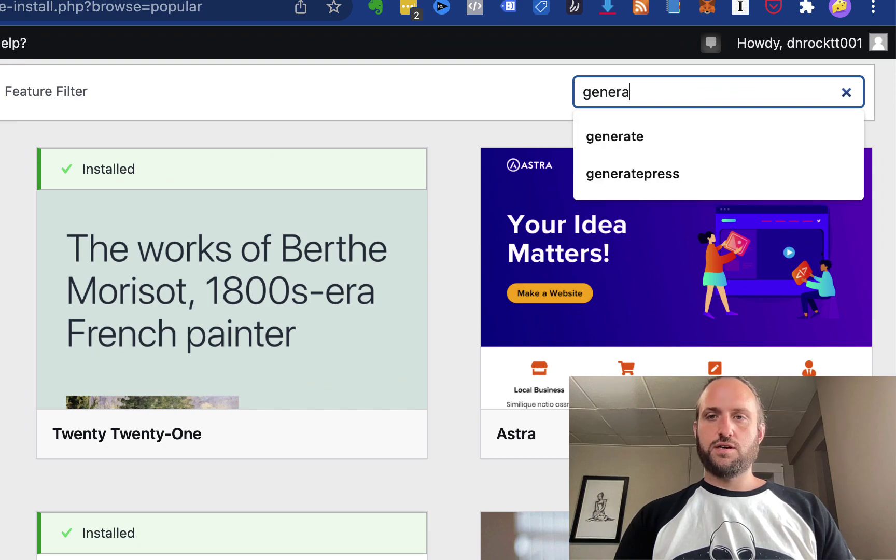
pyautogui.write('press')
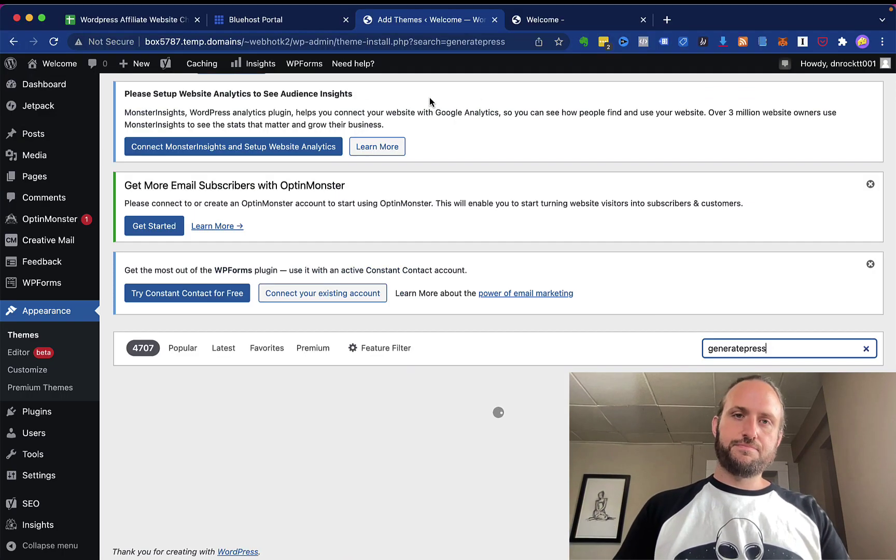
# Step: Install the GeneratePress theme from the search results and activate it
pyautogui.scroll(-2, 385, 135)
pyautogui.moveTo(231, 369)
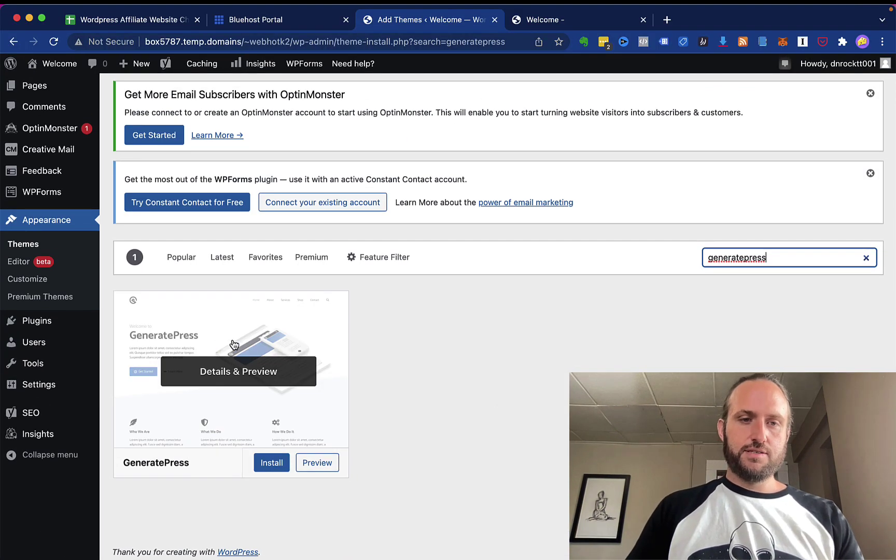
pyautogui.click(270, 463)
pyautogui.click(244, 463)
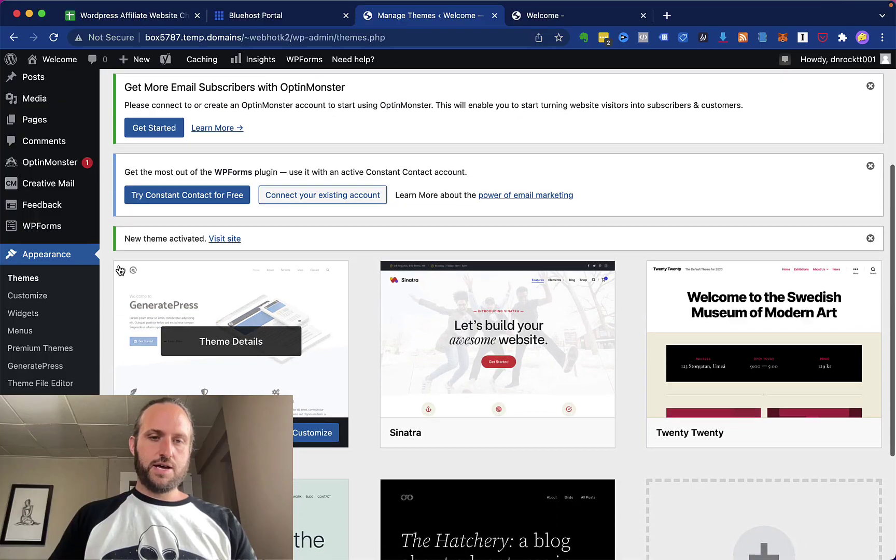
# Step: Delete the unused Sinatra theme from the installed themes and confirm the deletion
pyautogui.scroll(-3, 315, 192)
pyautogui.scroll(-3, 386, 353)
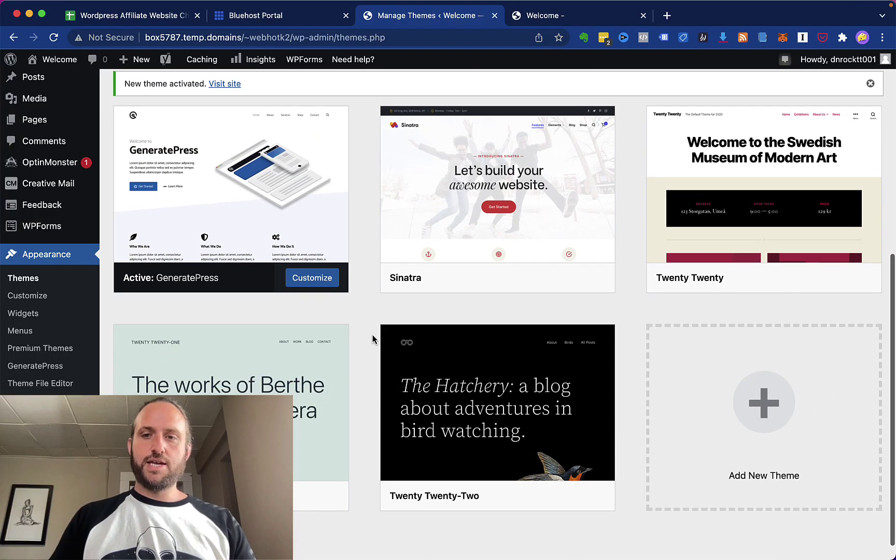
pyautogui.scroll(2, 430, 276)
pyautogui.click(525, 245)
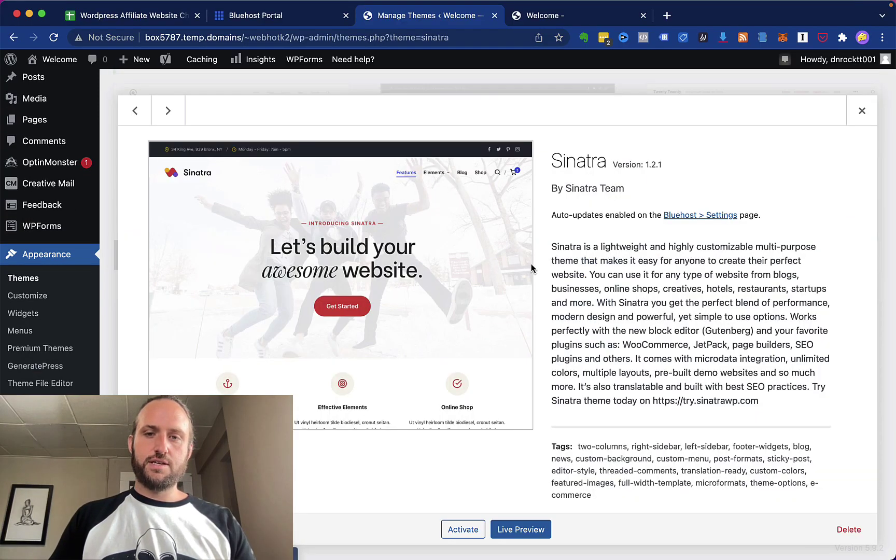
pyautogui.click(852, 530)
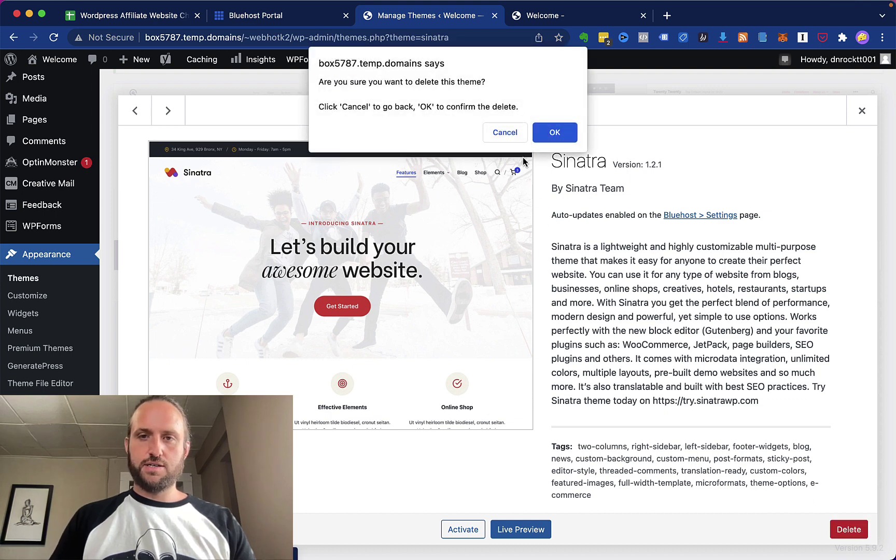
pyautogui.click(554, 133)
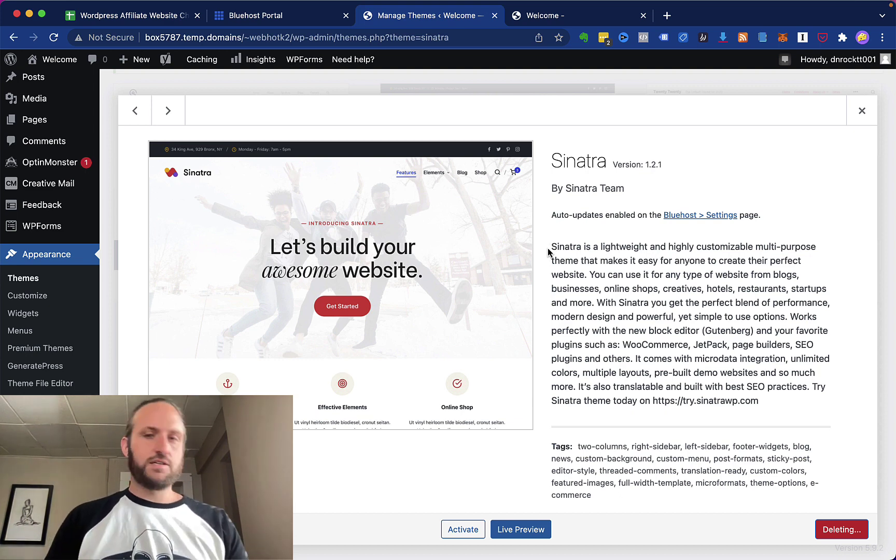
# Step: Open the details of the unused Twenty Twenty theme and delete it, confirming the deletion
pyautogui.scroll(-1, 548, 256)
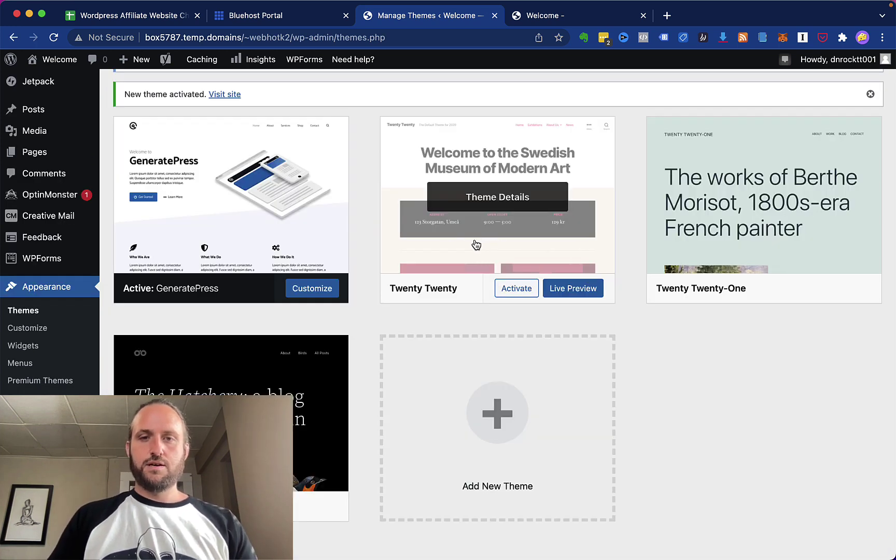
pyautogui.click(472, 237)
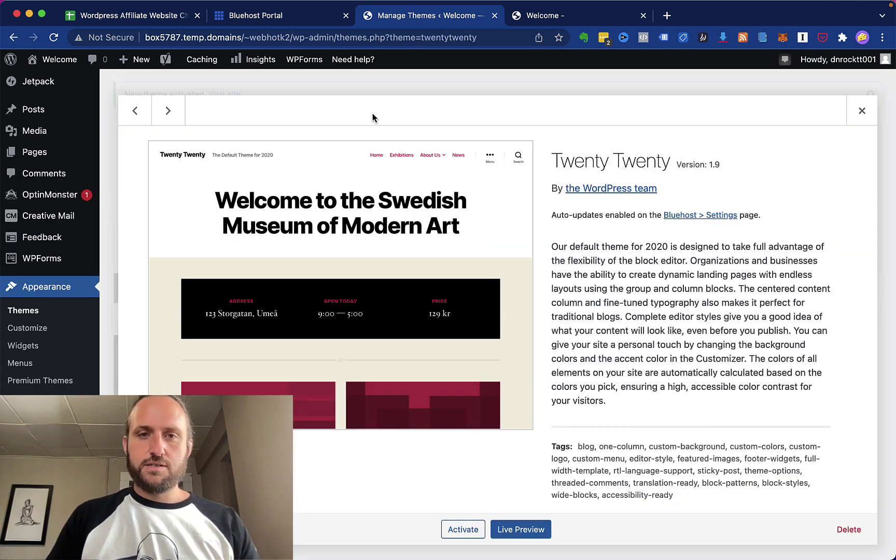
pyautogui.click(843, 111)
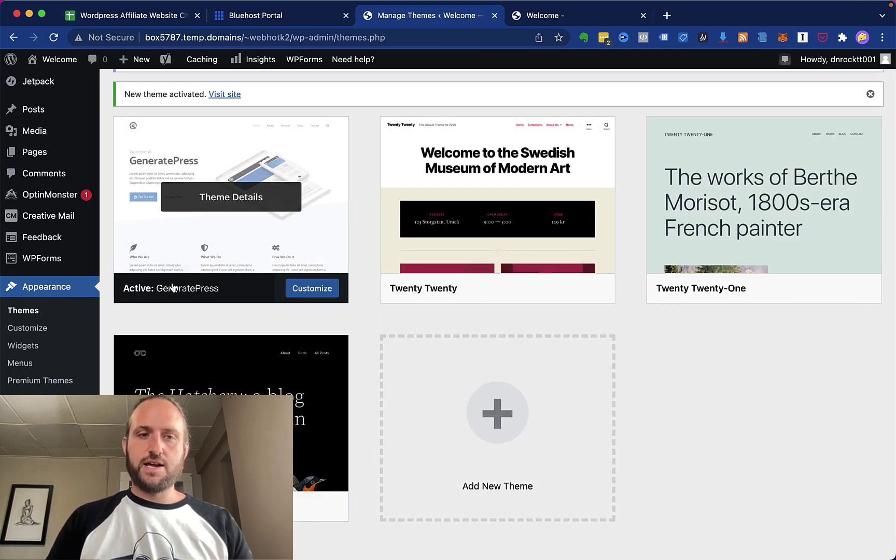
pyautogui.click(488, 238)
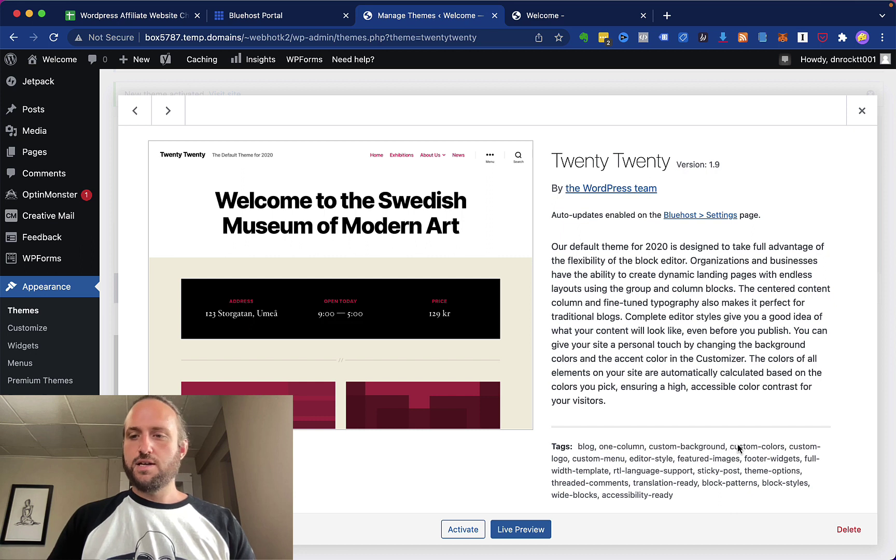
pyautogui.click(849, 532)
pyautogui.click(558, 135)
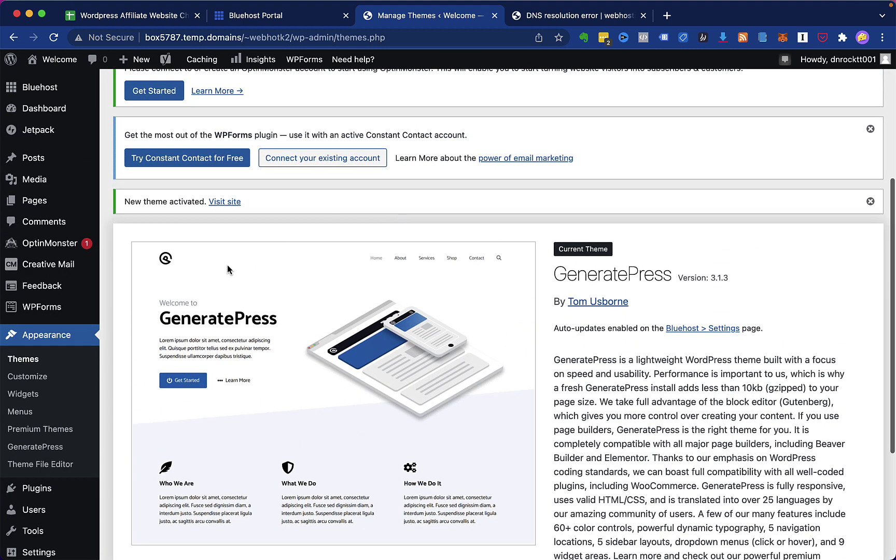
# Step: Open the live site in a new browser tab, view its homepage with GeneratePress, and close the tab
pyautogui.scroll(5, 249, 304)
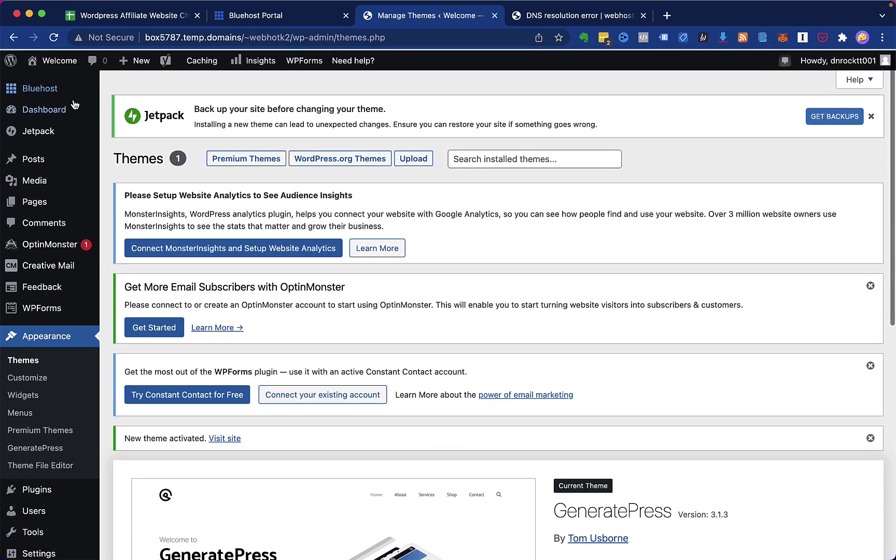
pyautogui.moveTo(57, 60)
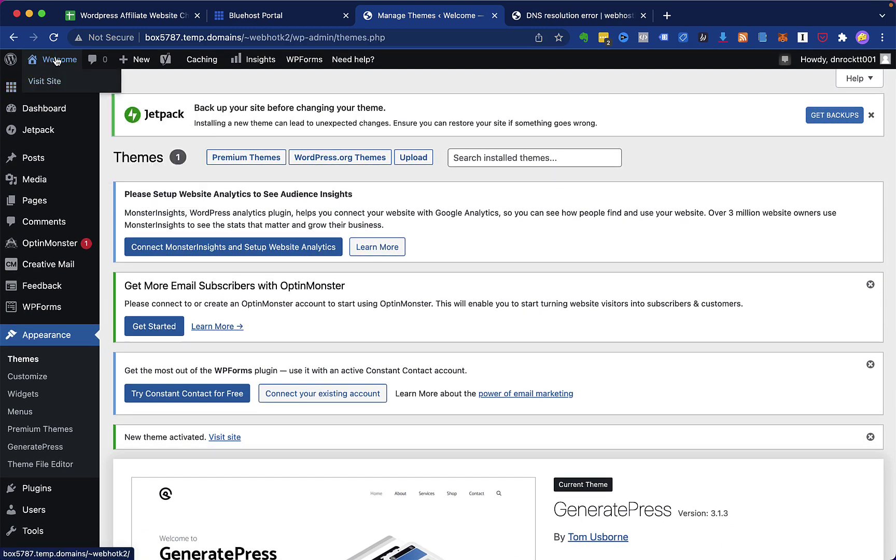
pyautogui.rightClick(50, 84)
pyautogui.click(68, 85)
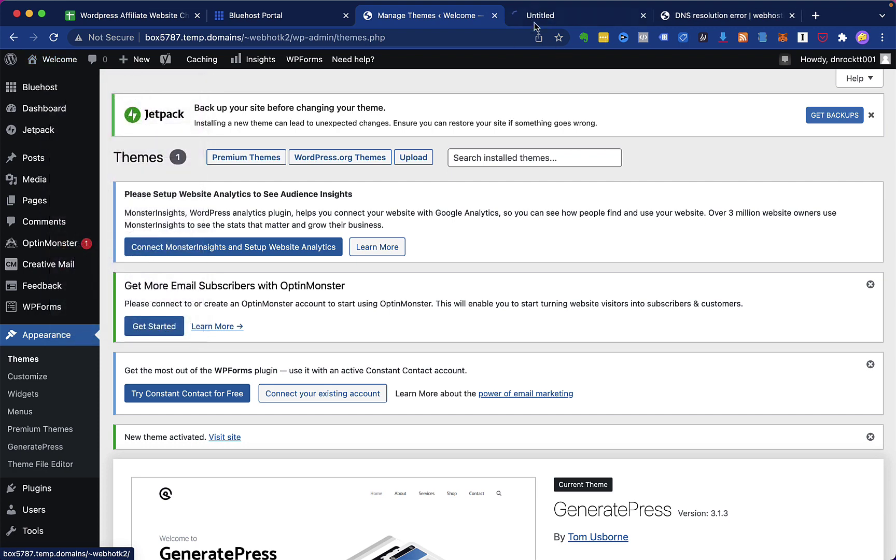
pyautogui.click(527, 21)
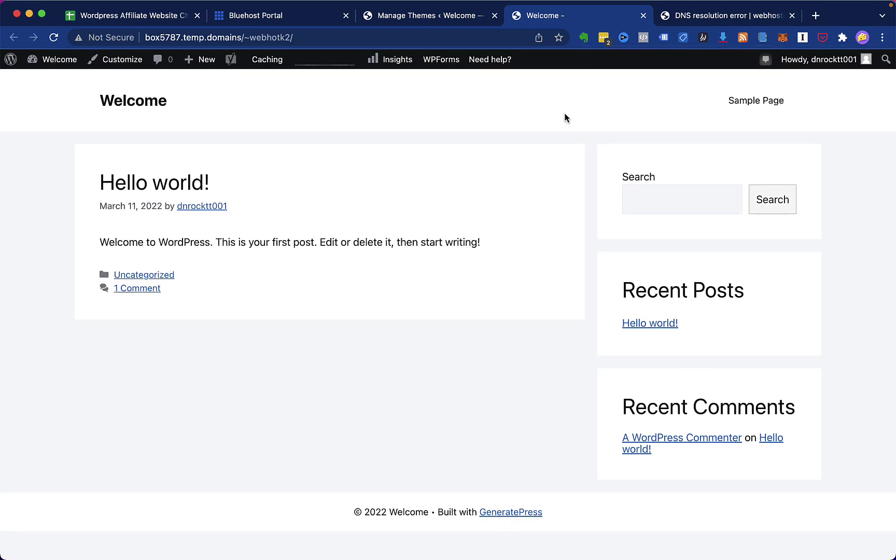
pyautogui.click(643, 15)
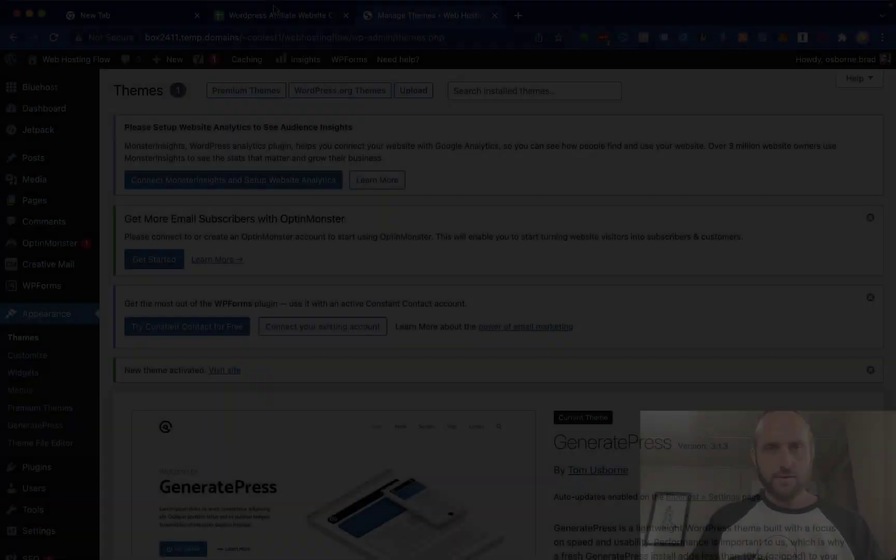
# Step: Switch to the Wordpress Affiliate Website Checklist and review the Install Theme and Remove Unused Themes items
pyautogui.click(275, 16)
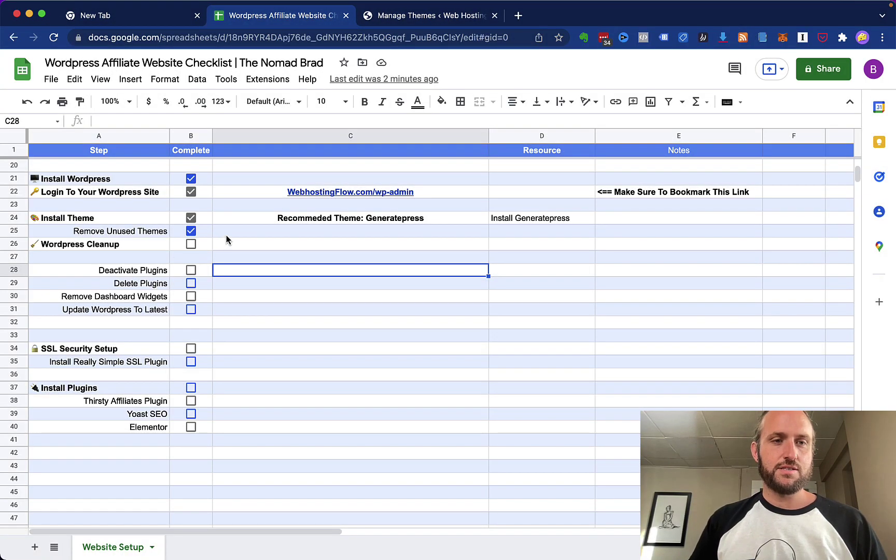
pyautogui.click(217, 233)
pyautogui.click(131, 224)
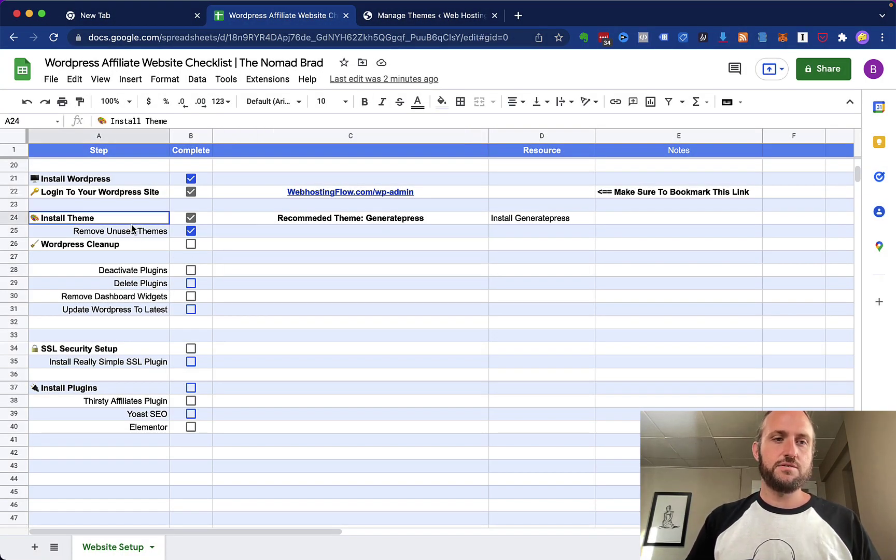
pyautogui.scroll(-1, 215, 226)
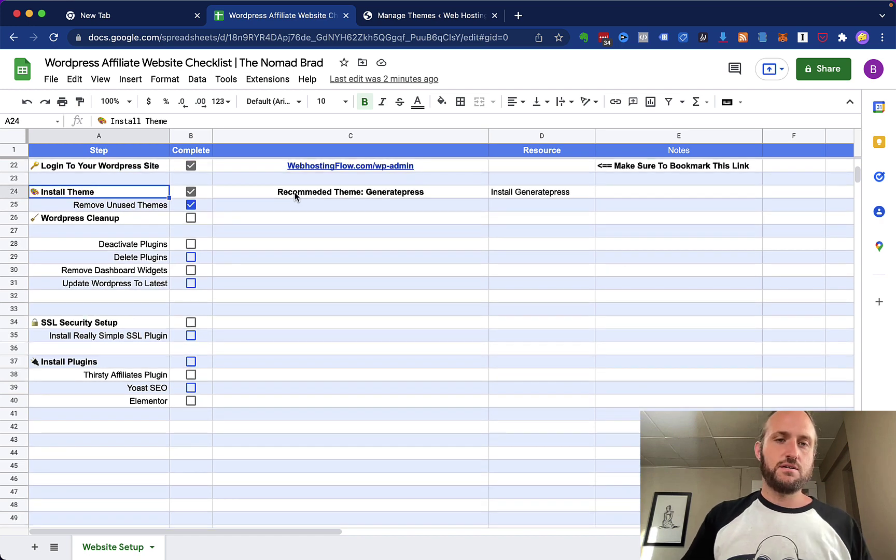
pyautogui.scroll(-1, 205, 228)
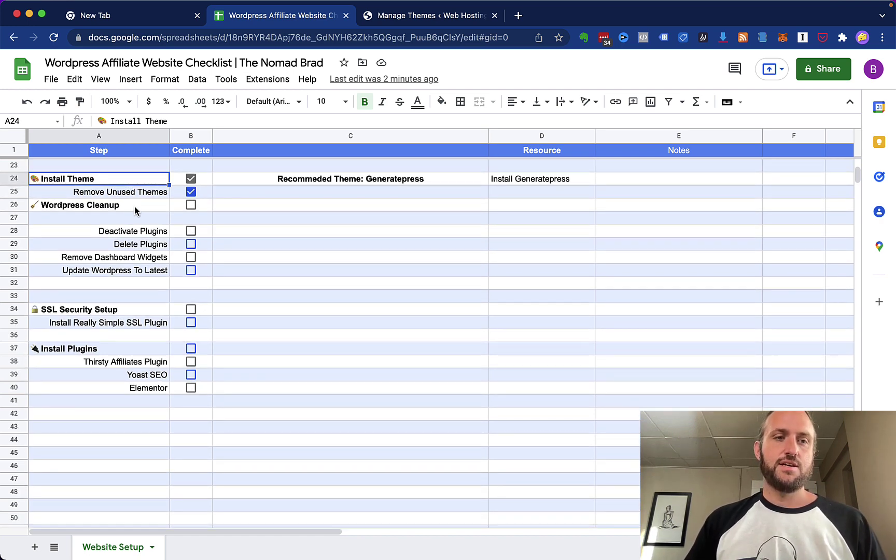
pyautogui.scroll(-1, 145, 234)
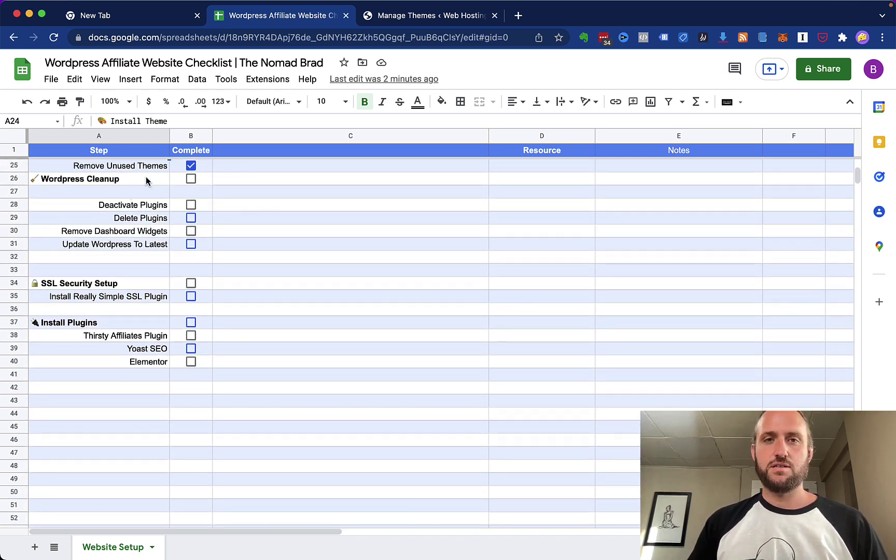
# Step: Review the Wordpress Cleanup items from Deactivate Plugins to Update Wordpress To Latest and return to the WordPress admin
pyautogui.click(152, 207)
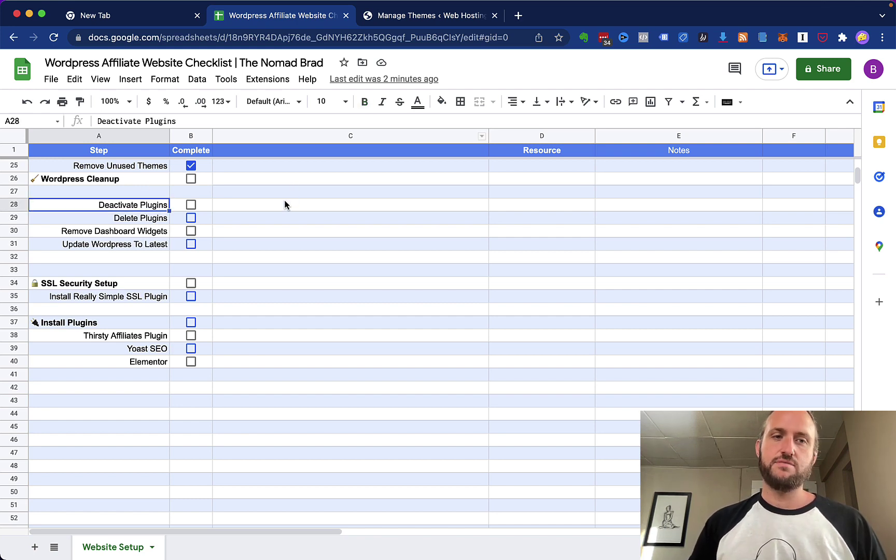
pyautogui.scroll(-1, 284, 205)
pyautogui.click(135, 207)
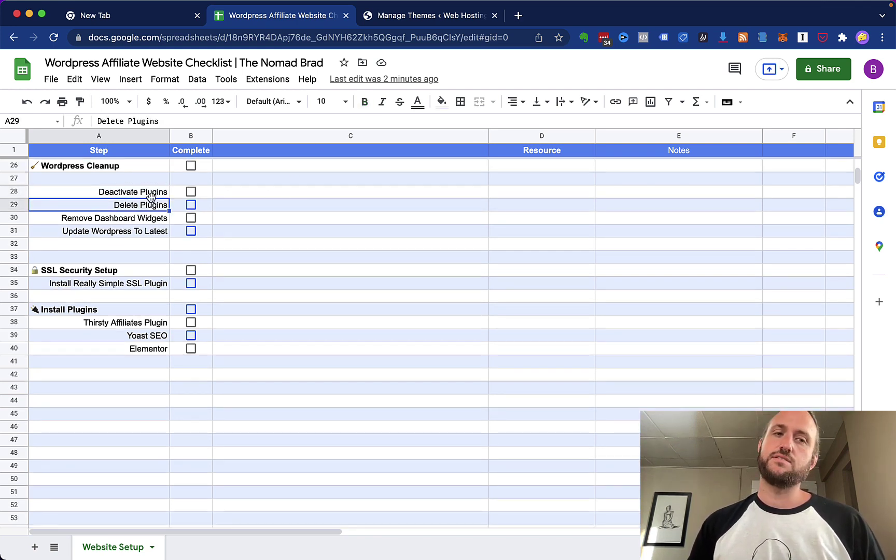
pyautogui.scroll(-1, 140, 204)
pyautogui.click(138, 208)
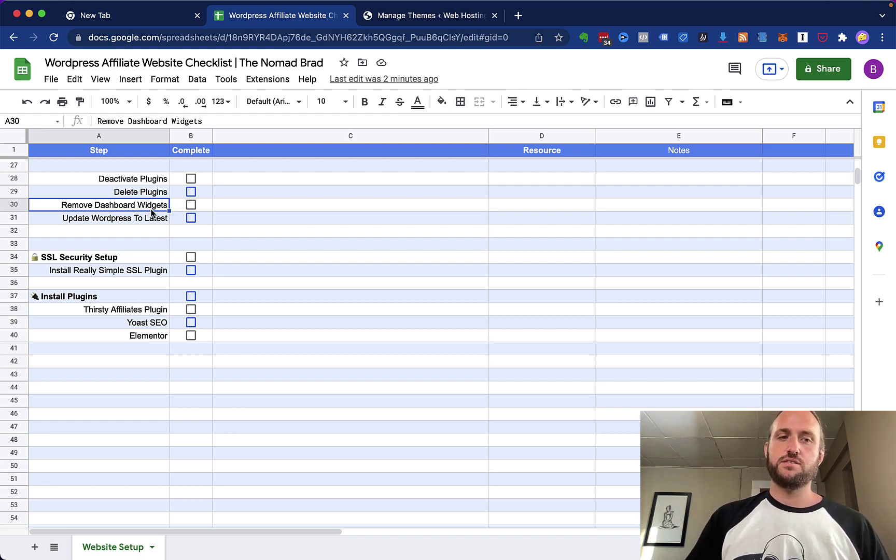
pyautogui.click(138, 220)
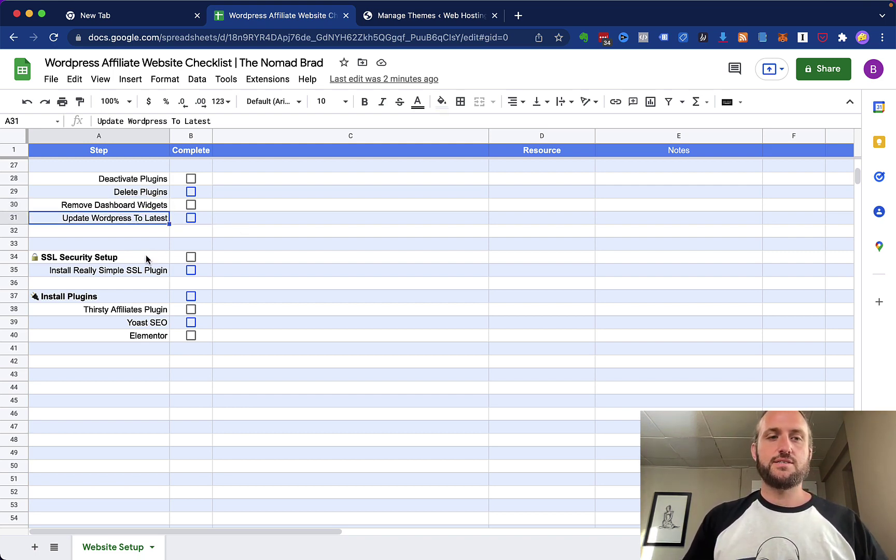
pyautogui.click(426, 19)
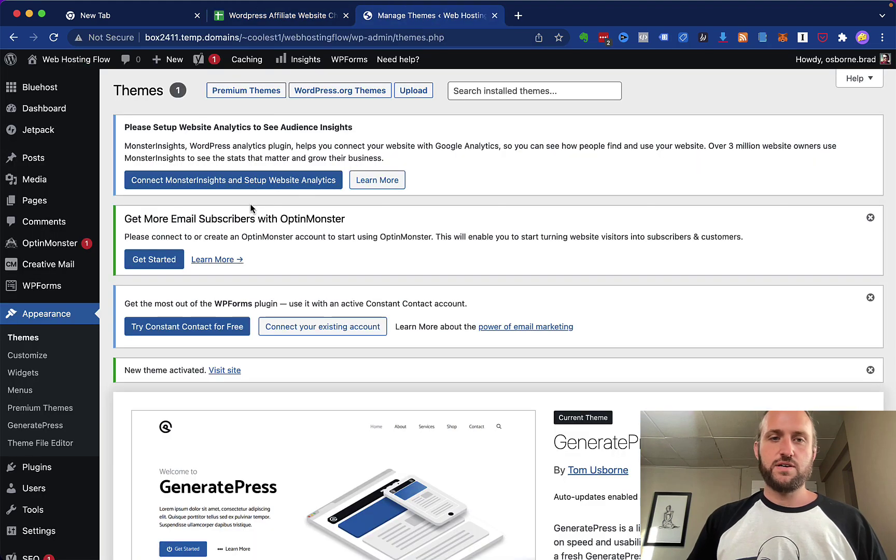
# Step: Check the Wordpress Cleanup items in the Wordpress Affiliate Website Checklist, and return to the WordPress admin to open the installed plugins list
pyautogui.click(280, 18)
pyautogui.scroll(2, 240, 184)
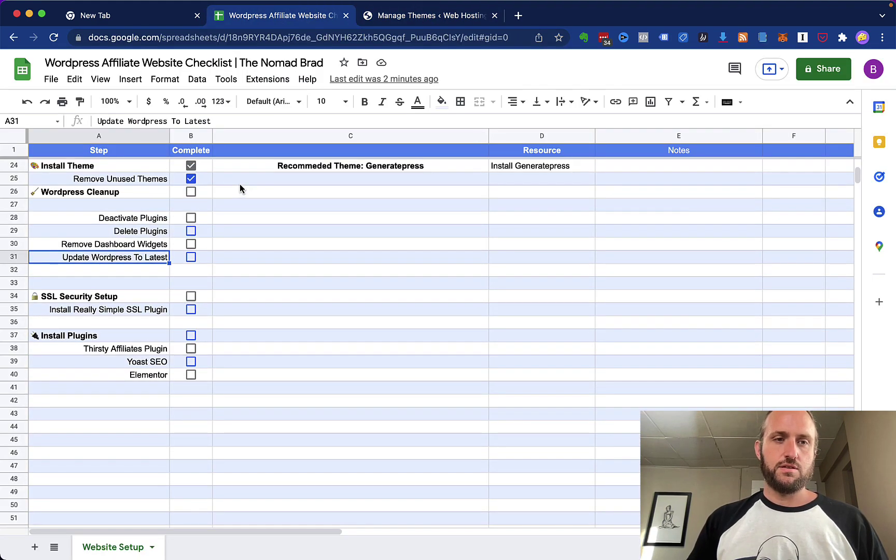
pyautogui.click(407, 18)
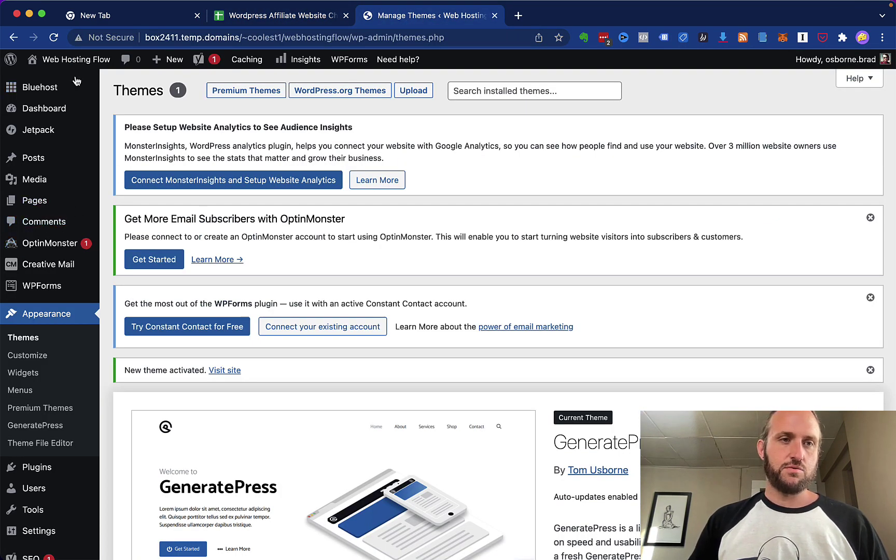
pyautogui.scroll(-3, 34, 384)
pyautogui.moveTo(38, 409)
pyautogui.click(136, 411)
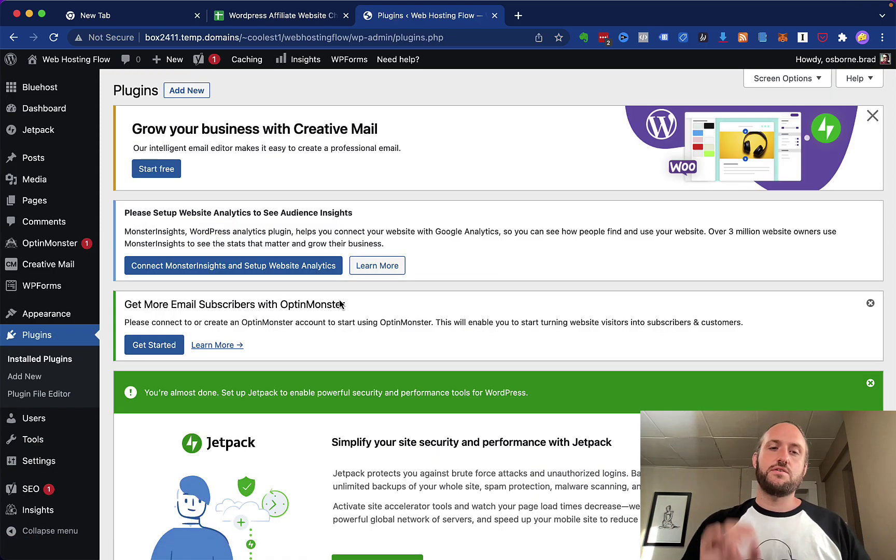
pyautogui.scroll(-15, 340, 300)
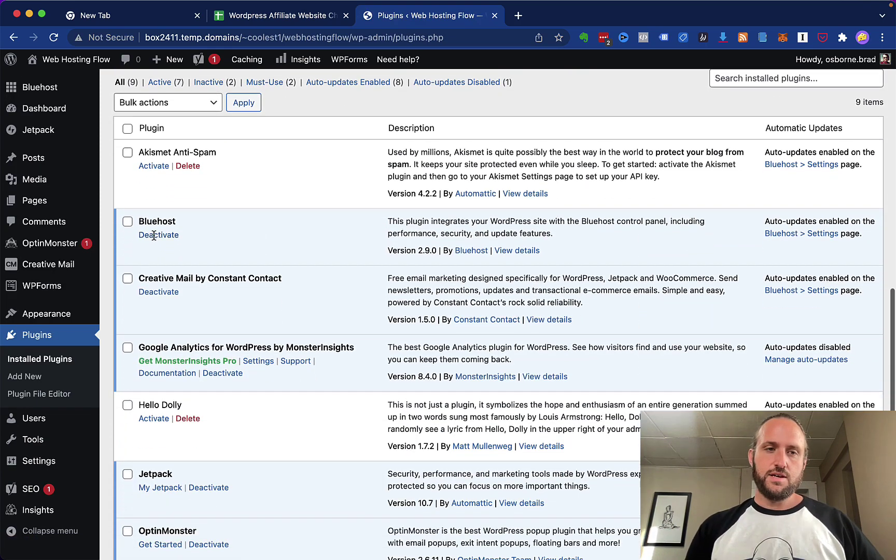
# Step: Bulk deactivate Creative Mail, Google Analytics by MonsterInsights, Hello Dolly, Jetpack, OptinMonster and WPForms Lite, leaving Yoast SEO unselected
pyautogui.scroll(-3, 127, 259)
pyautogui.click(127, 216)
pyautogui.scroll(2, 133, 253)
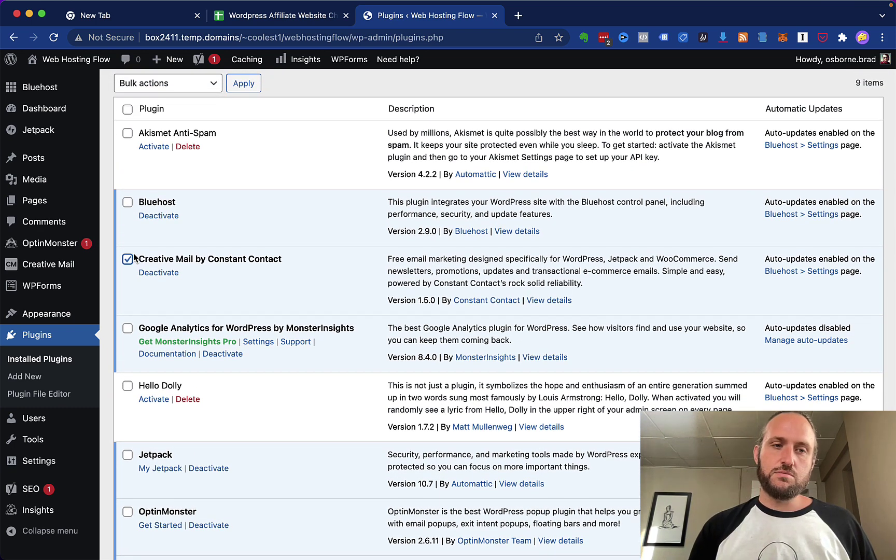
pyautogui.scroll(-2, 134, 257)
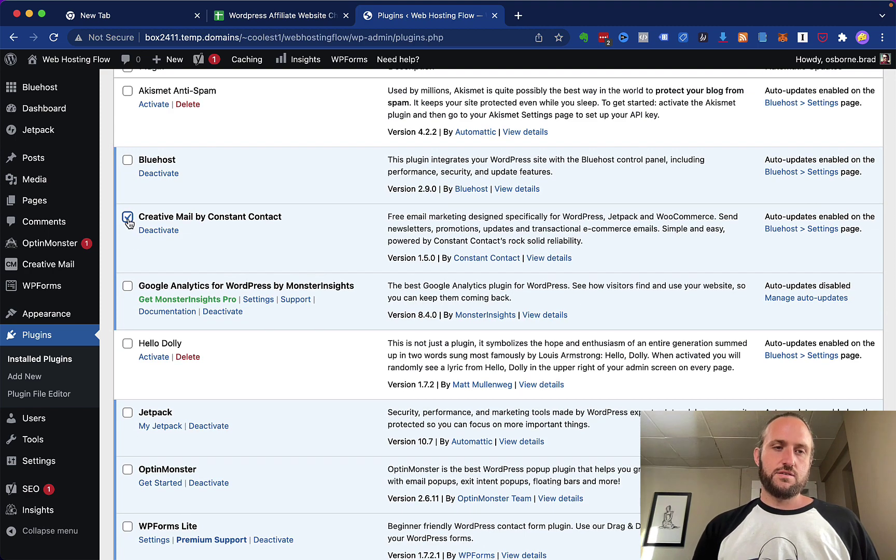
pyautogui.click(127, 285)
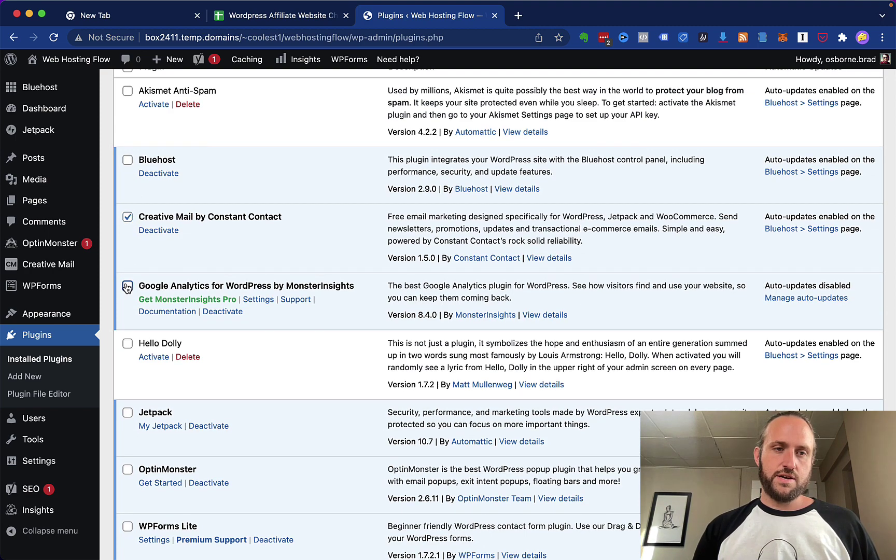
pyautogui.scroll(-6, 136, 250)
pyautogui.click(127, 202)
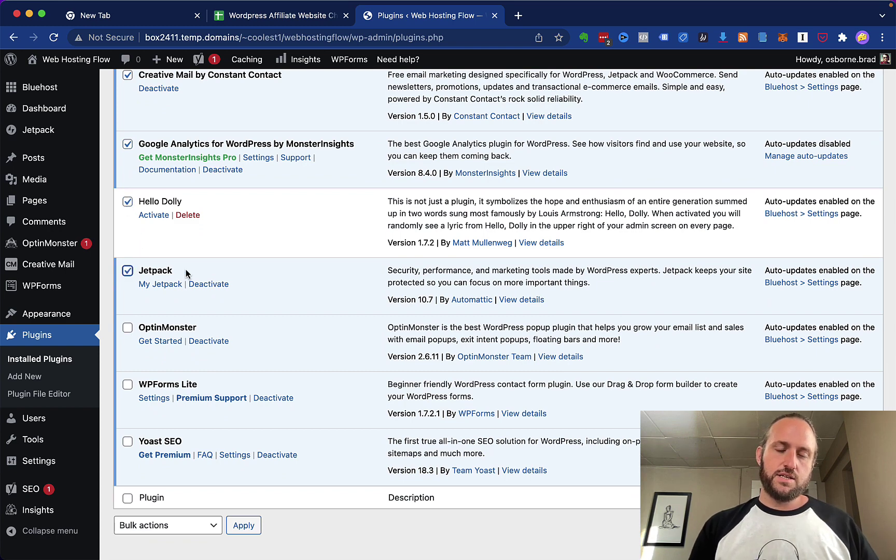
pyautogui.scroll(-1, 185, 270)
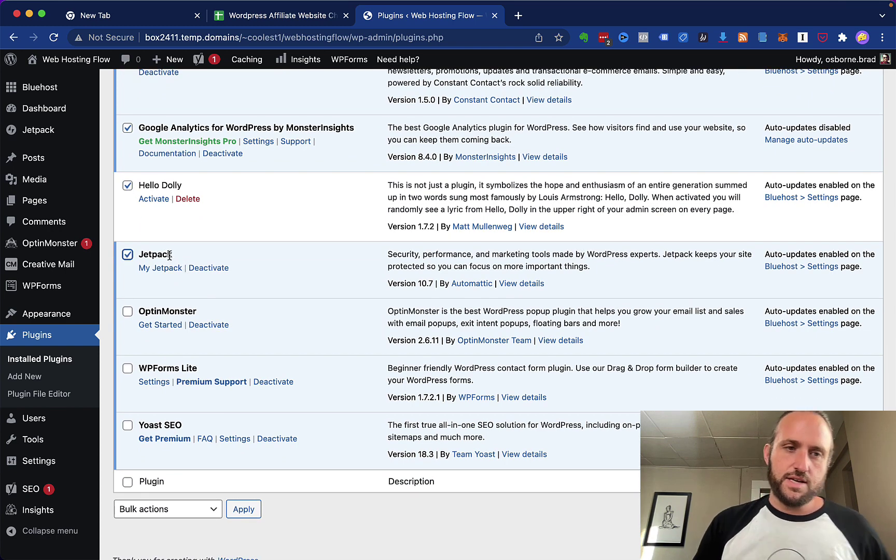
pyautogui.click(128, 311)
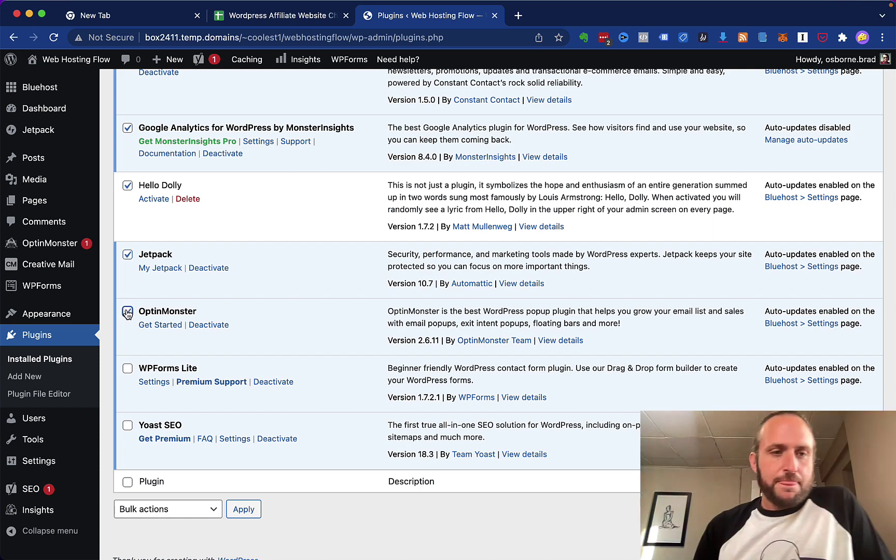
pyautogui.click(128, 427)
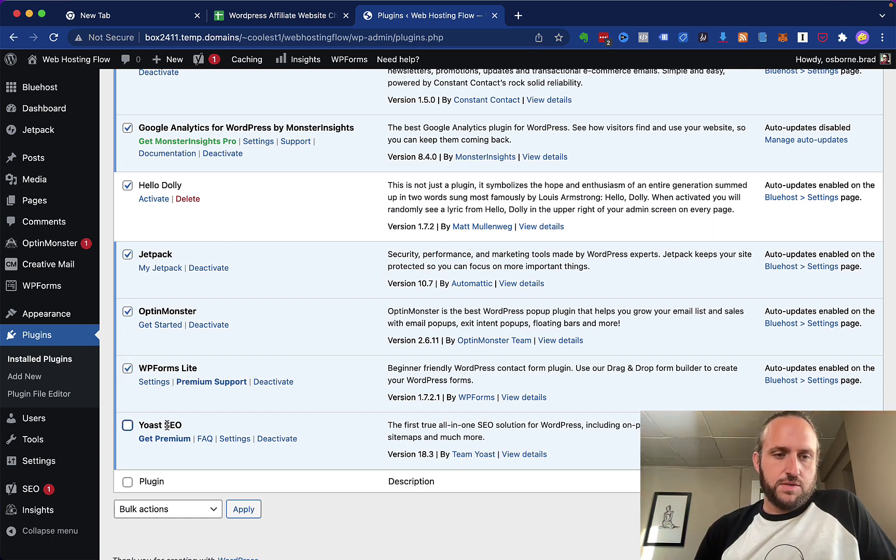
pyautogui.scroll(8, 207, 389)
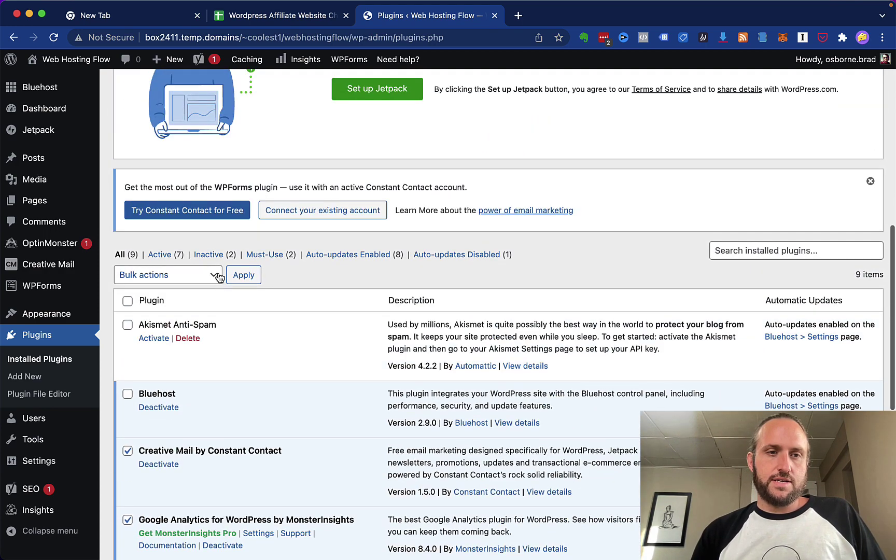
pyautogui.click(185, 277)
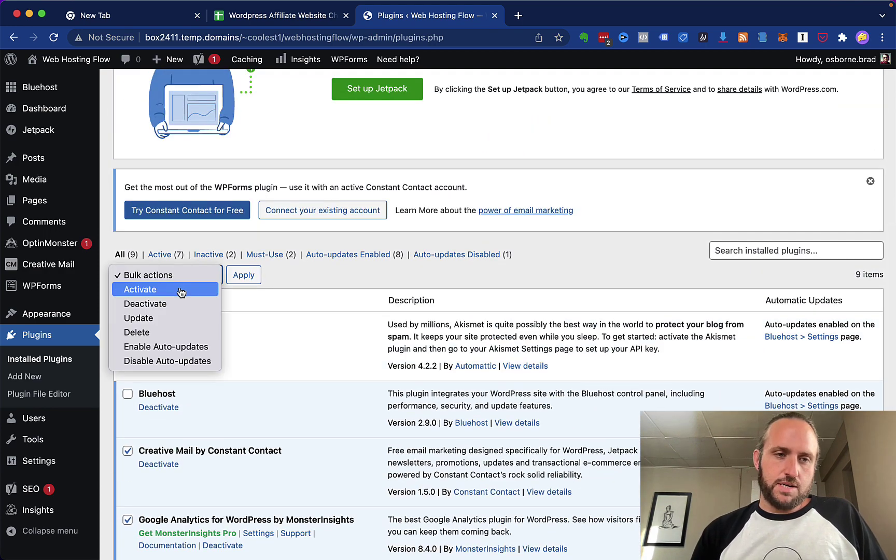
pyautogui.click(243, 276)
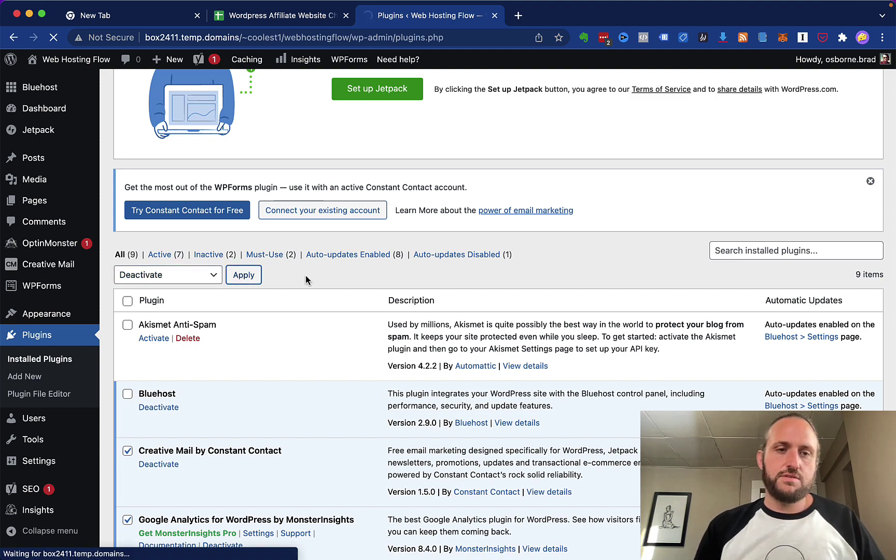
# Step: Bulk delete Creative Mail, Google Analytics by MonsterInsights, Hello Dolly, Jetpack, OptinMonster and WPForms Lite, confirming the deletion of their data
pyautogui.scroll(-3, 328, 277)
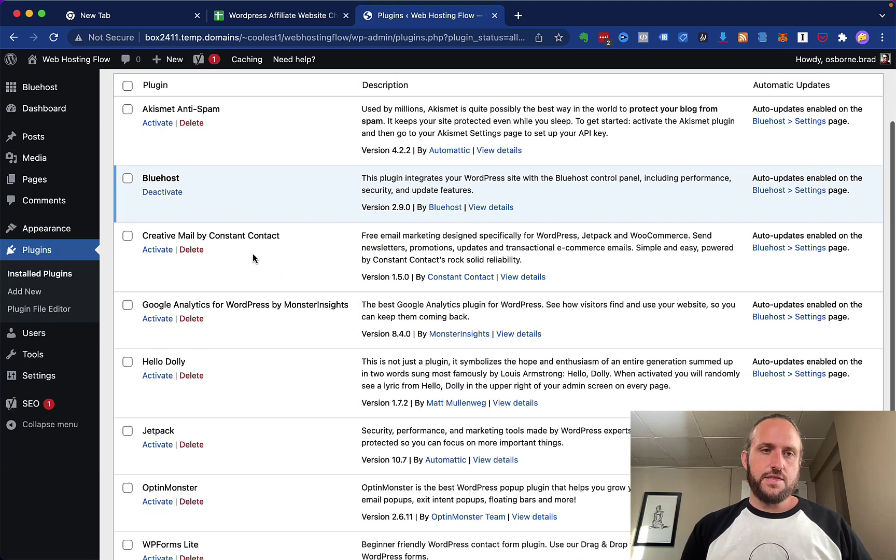
pyautogui.scroll(-1, 132, 205)
pyautogui.click(127, 209)
pyautogui.click(127, 277)
pyautogui.scroll(-3, 128, 280)
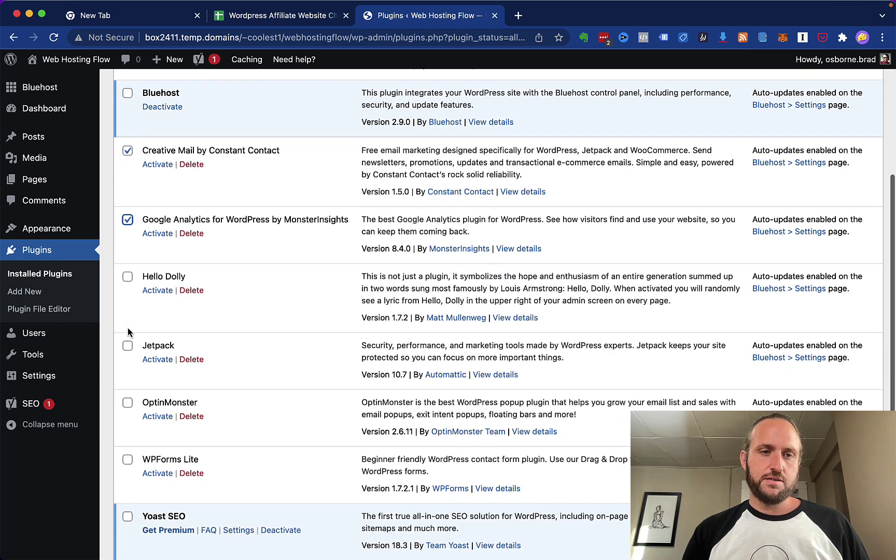
pyautogui.click(128, 241)
pyautogui.click(128, 310)
pyautogui.click(127, 366)
pyautogui.scroll(-2, 127, 368)
pyautogui.click(127, 375)
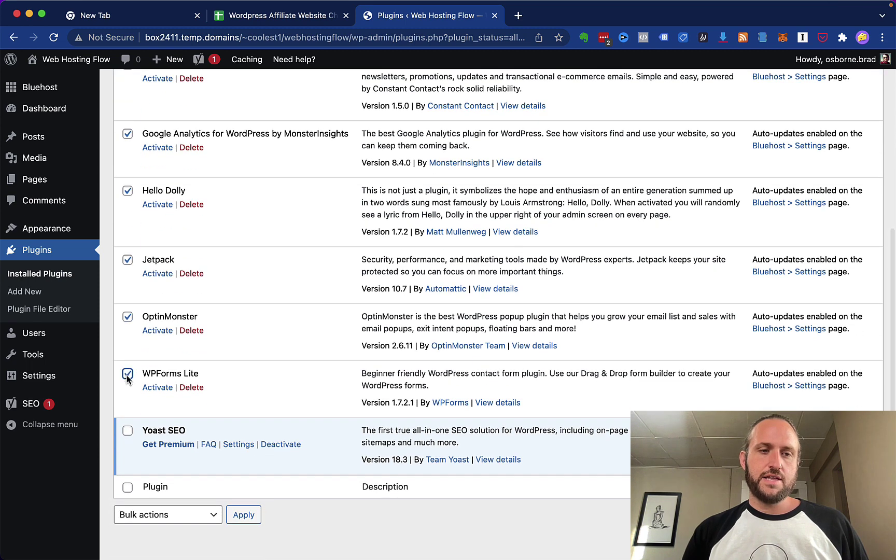
pyautogui.click(171, 515)
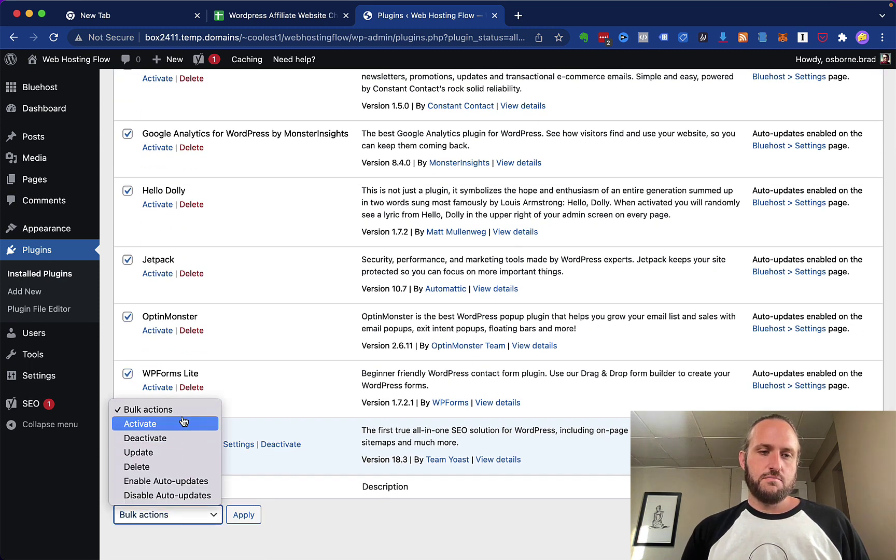
pyautogui.click(177, 466)
pyautogui.click(245, 513)
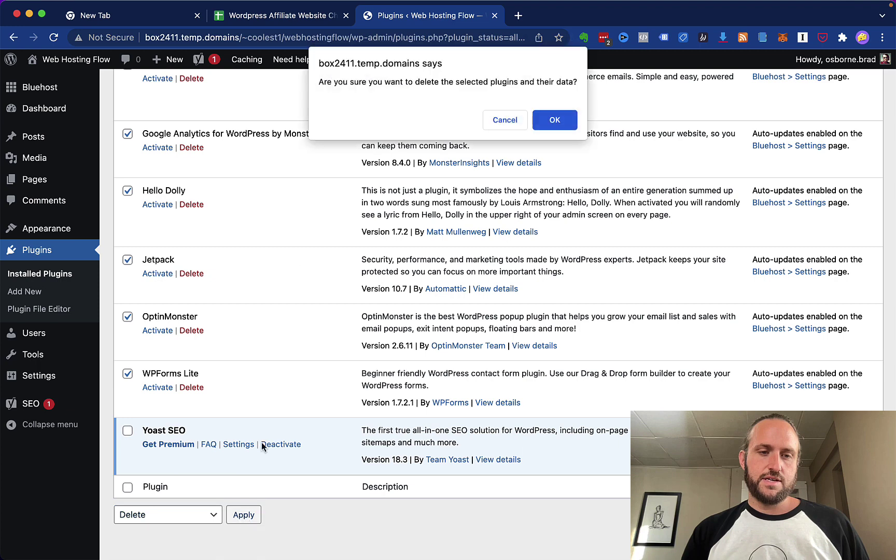
pyautogui.click(557, 119)
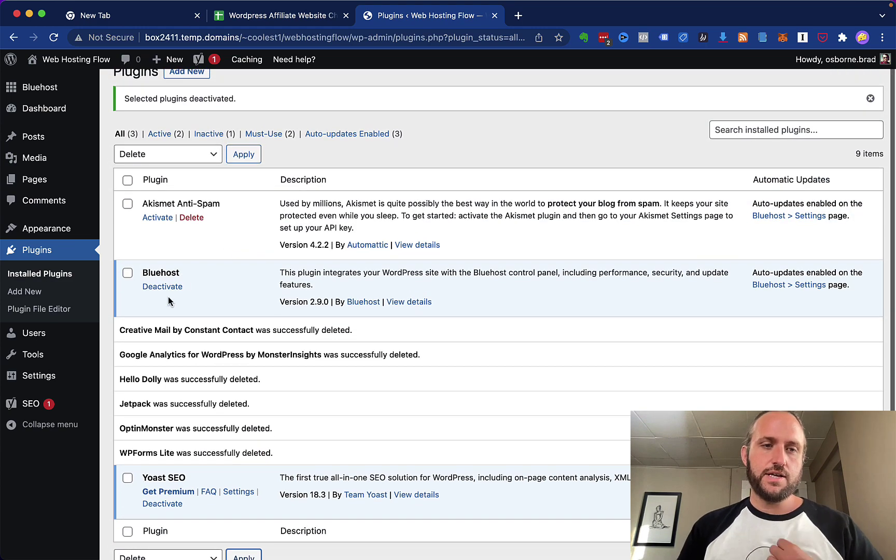
# Step: Look over the remaining plugins, and mark Deactivate Plugins and Delete Plugins as complete in the Wordpress Affiliate Website Checklist
pyautogui.scroll(1, 194, 275)
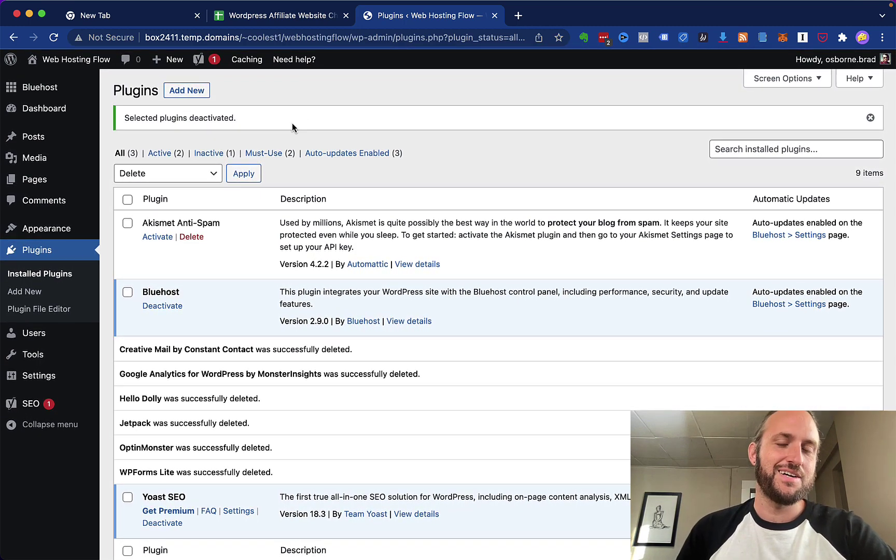
pyautogui.scroll(-1, 288, 127)
pyautogui.scroll(-2, 286, 130)
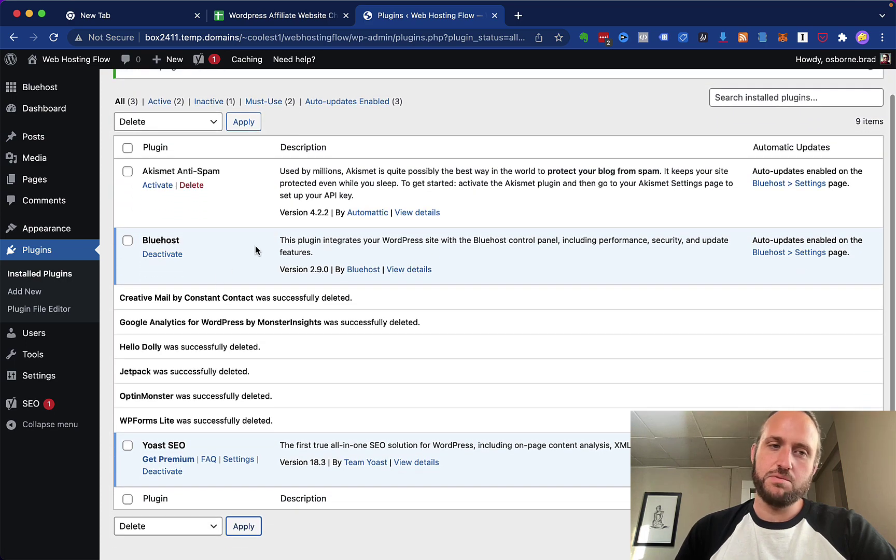
pyautogui.scroll(3, 296, 140)
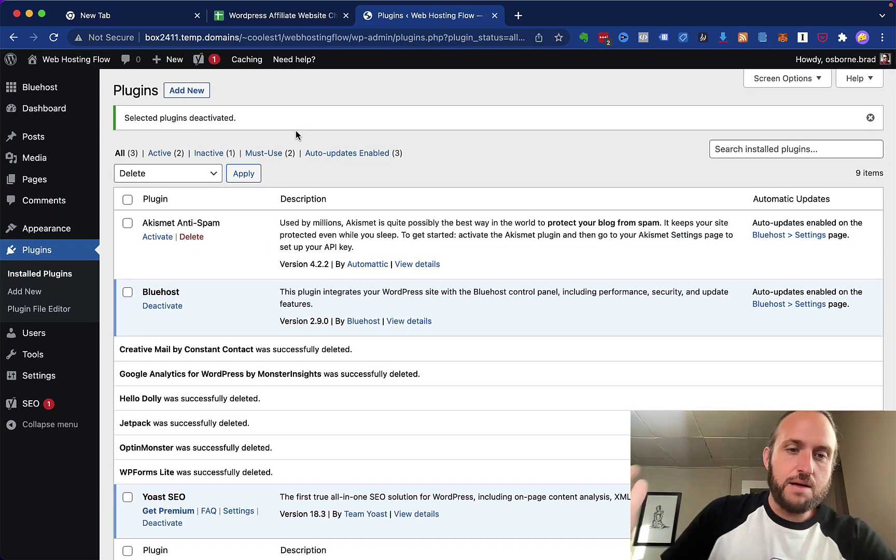
pyautogui.scroll(-2, 296, 130)
pyautogui.scroll(2, 296, 136)
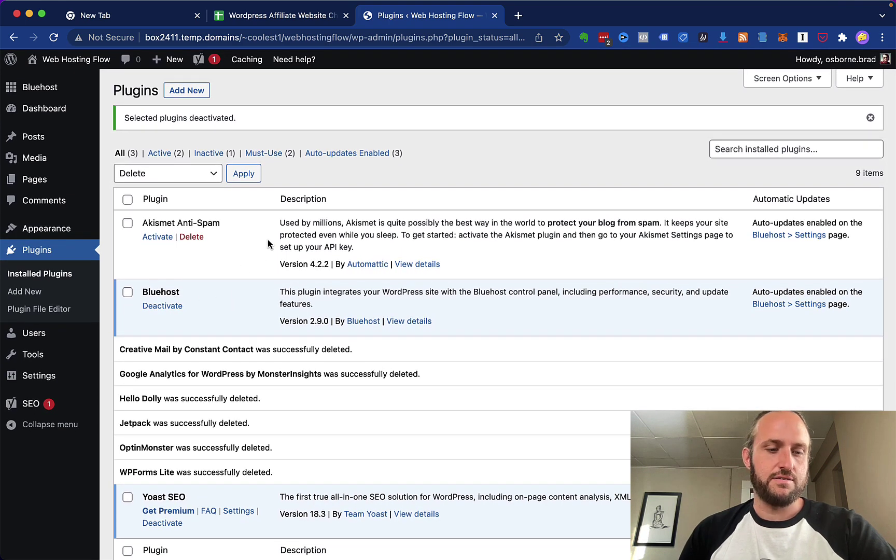
pyautogui.hotkey('ctrl', 'shift', 'Tab')
pyautogui.click(191, 218)
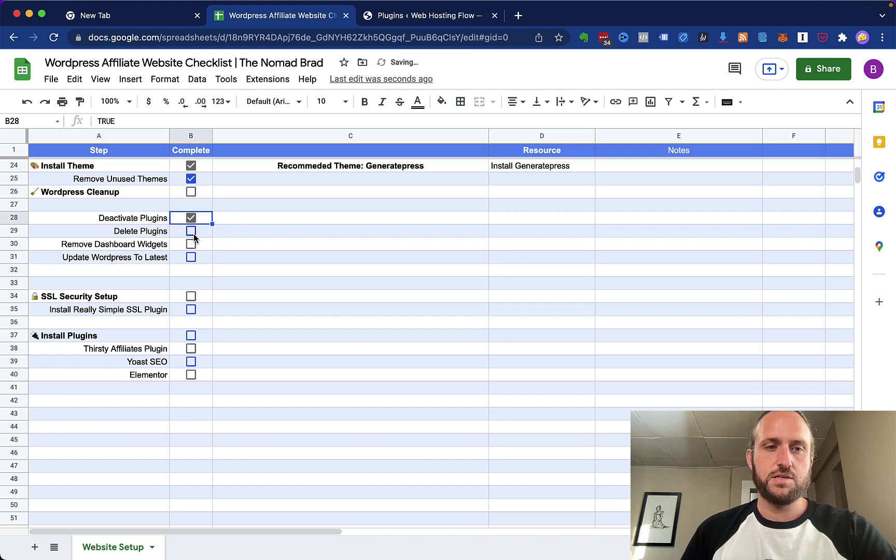
pyautogui.click(195, 234)
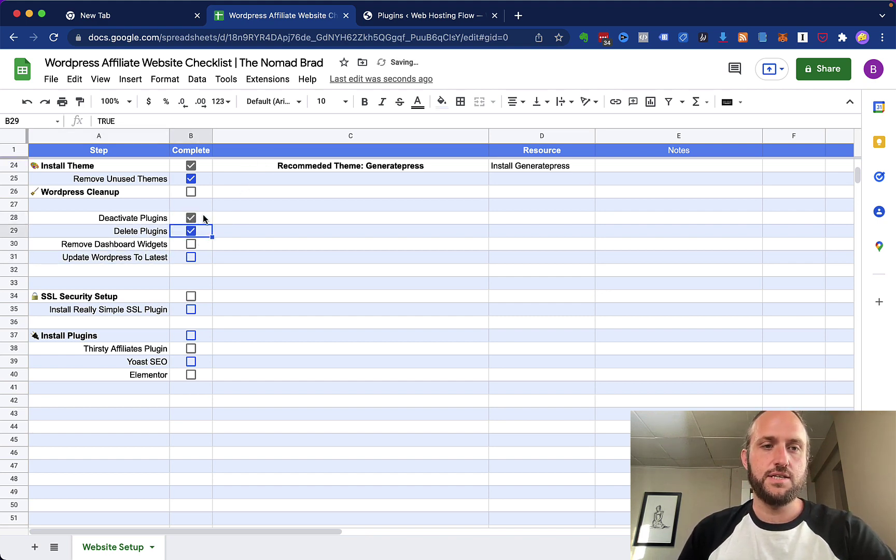
# Step: Review the remaining plugins in the WordPress admin and check the Remove Dashboard Widgets item in the checklist
pyautogui.hotkey('ctrl', 'Tab')
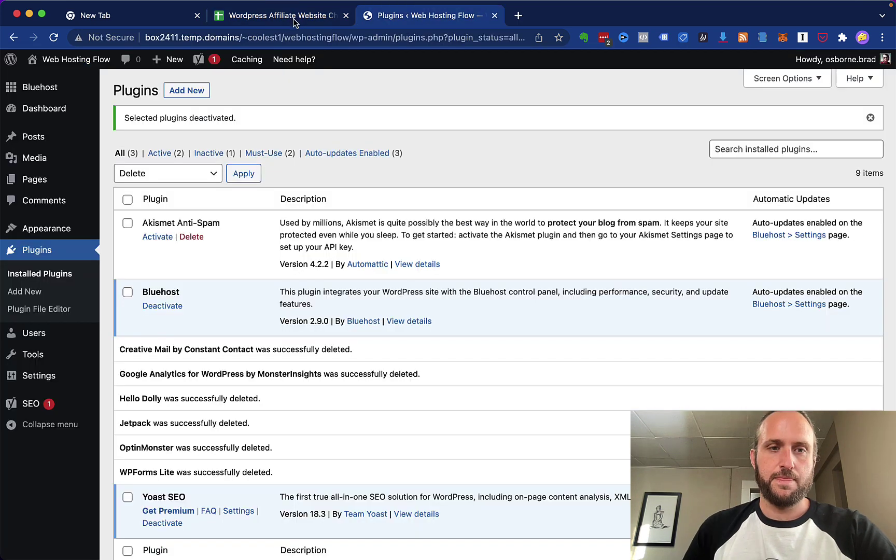
pyautogui.scroll(-1, 251, 212)
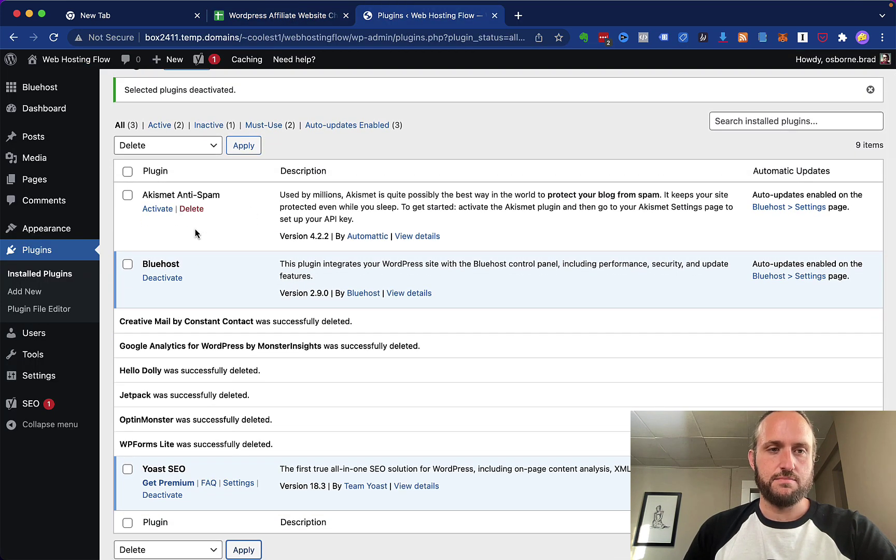
pyautogui.scroll(-1, 236, 238)
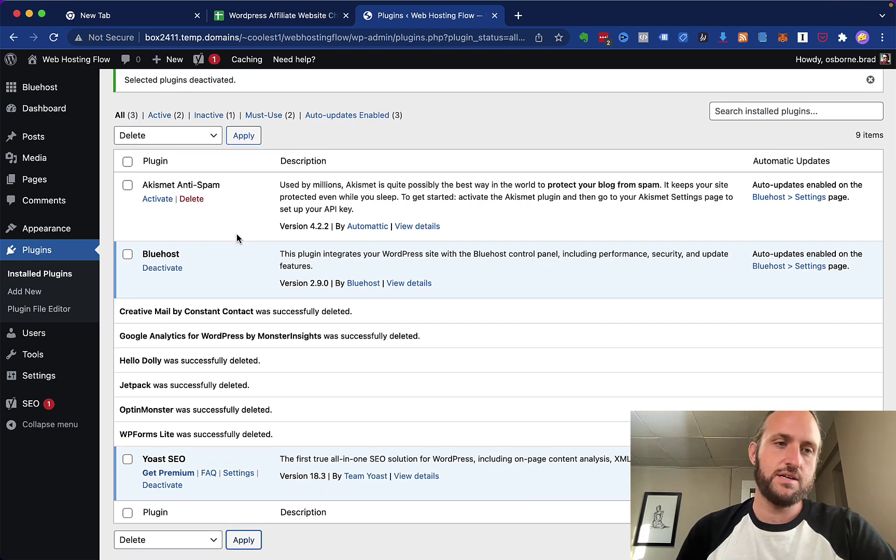
pyautogui.scroll(-3, 238, 240)
pyautogui.scroll(5, 242, 245)
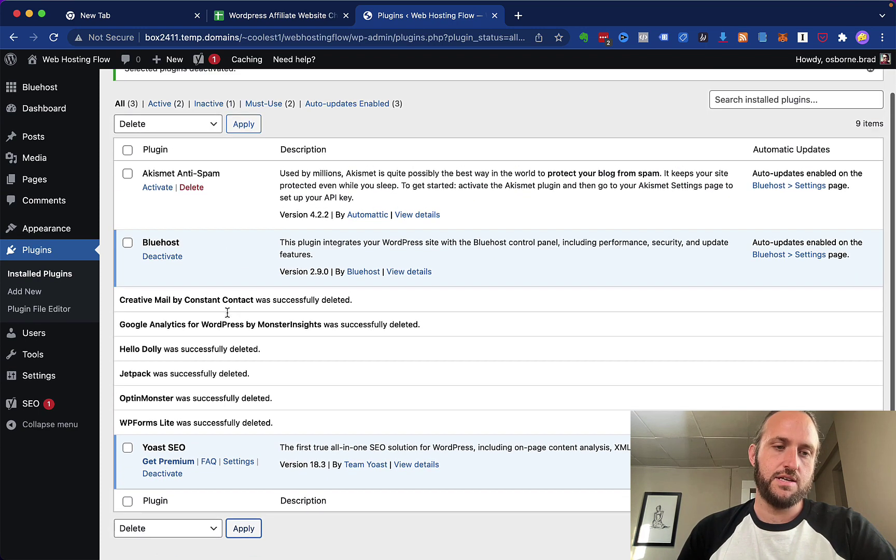
pyautogui.click(294, 22)
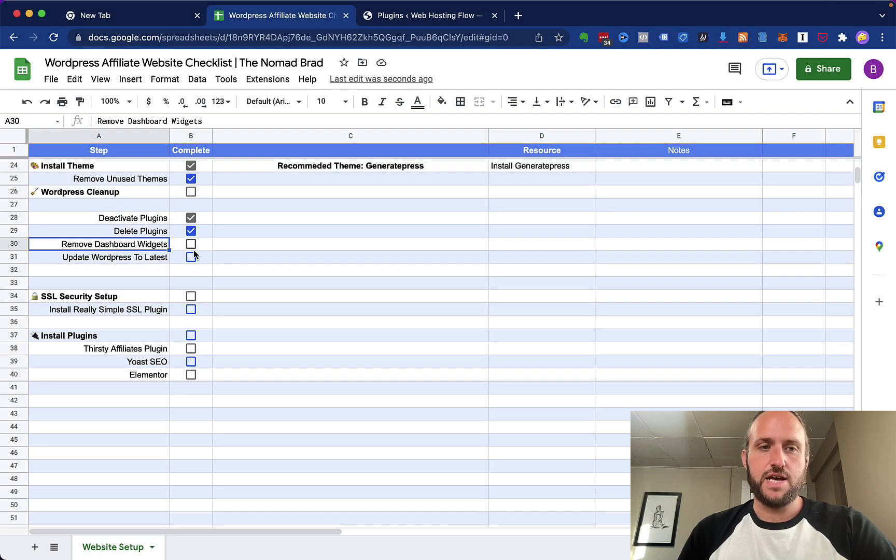
# Step: Return to the WordPress admin, open the Dashboard home page and dismiss the Welcome to WordPress panel
pyautogui.click(407, 16)
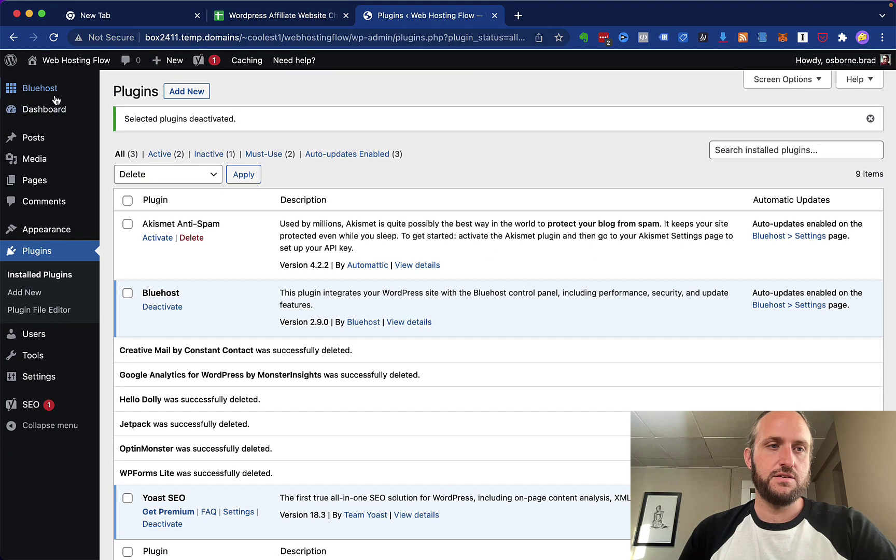
pyautogui.moveTo(44, 108)
pyautogui.click(117, 114)
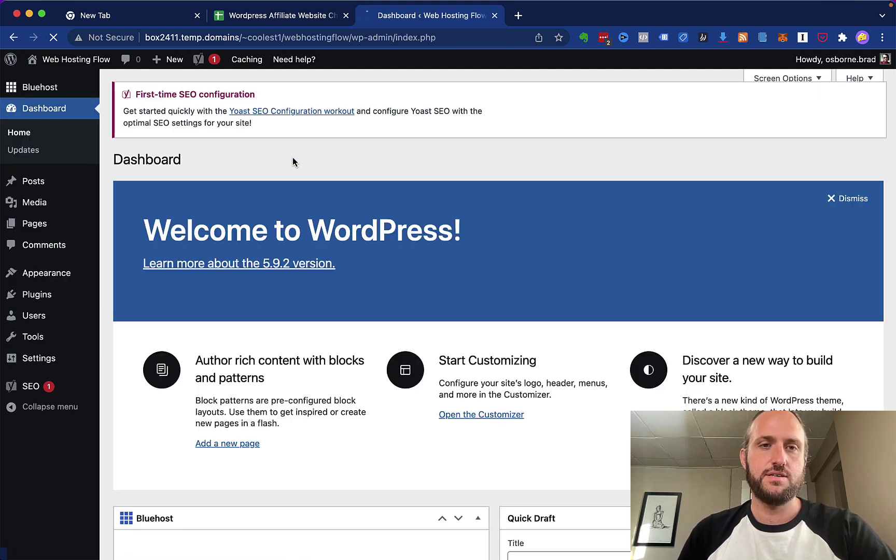
pyautogui.scroll(-2, 437, 171)
pyautogui.scroll(2, 437, 171)
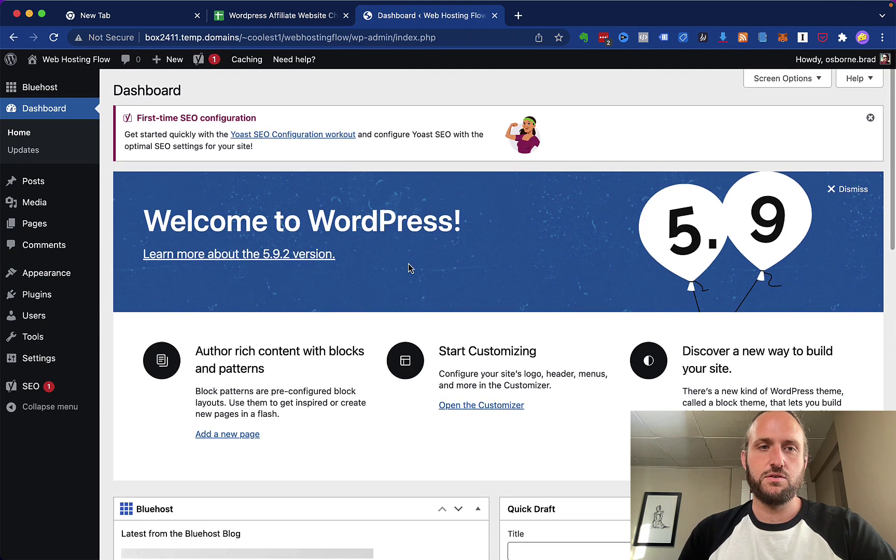
pyautogui.click(850, 189)
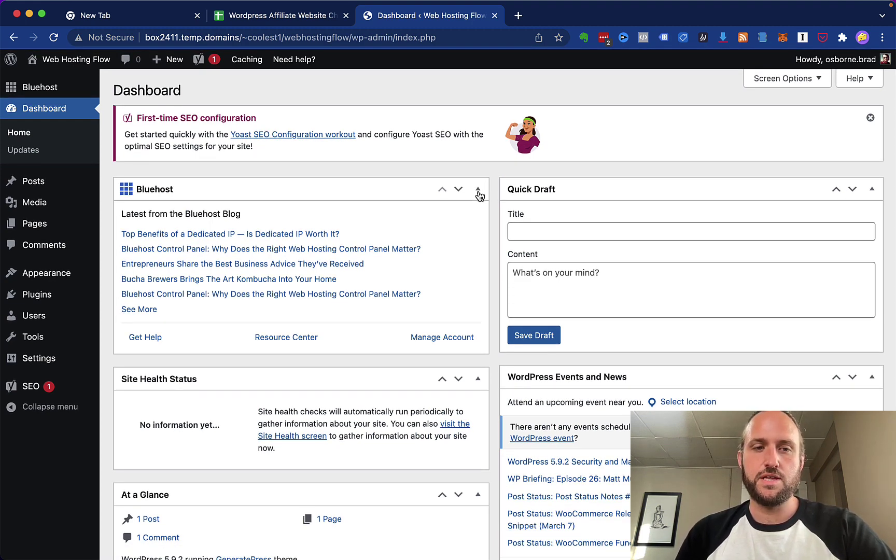
# Step: Collapse all seven Dashboard widgets, from Bluehost to WordPress Events and News, and dismiss the First-time SEO configuration notice
pyautogui.click(478, 190)
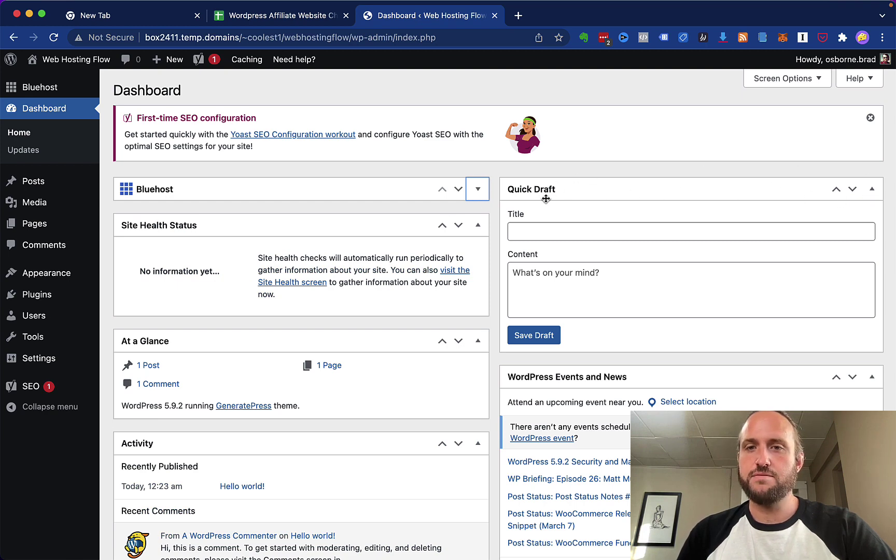
pyautogui.click(871, 190)
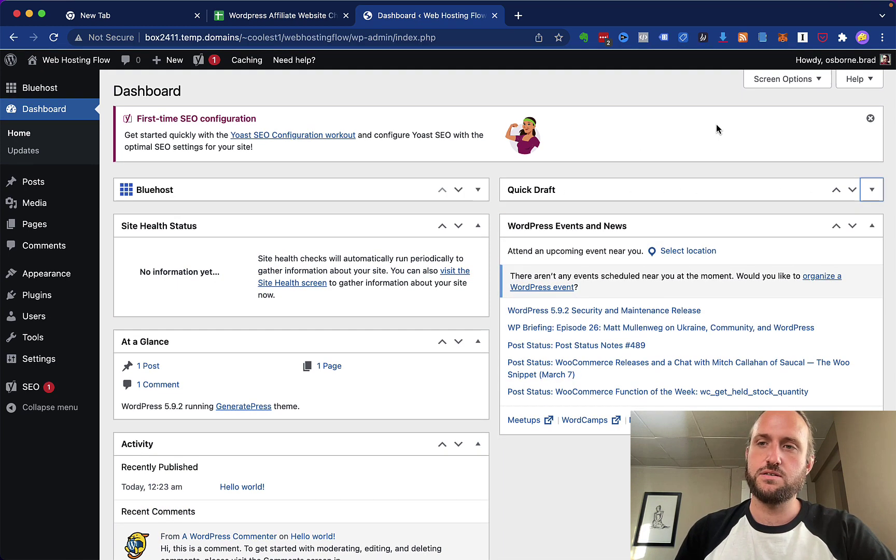
pyautogui.click(871, 120)
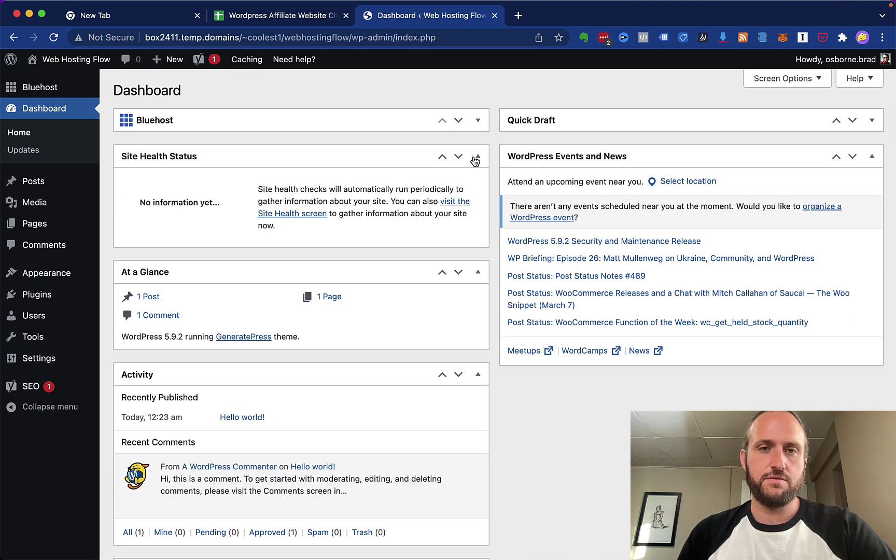
pyautogui.click(476, 157)
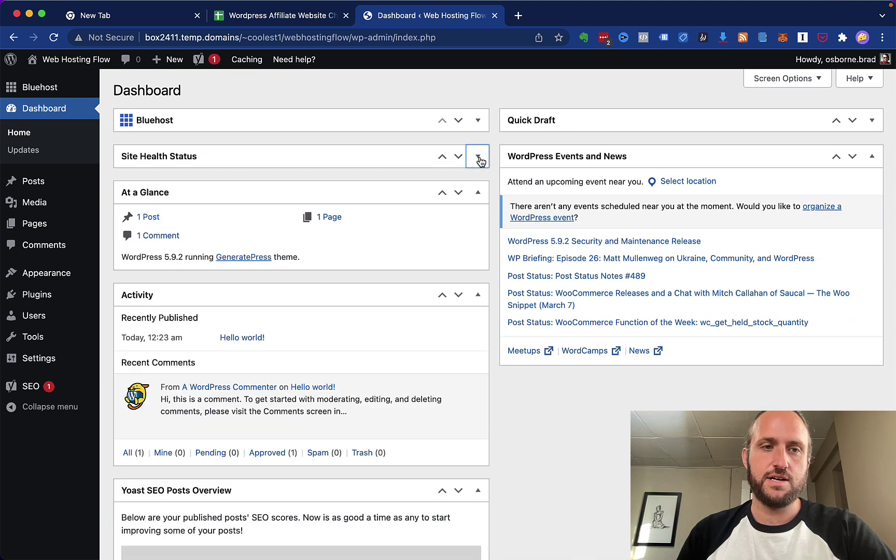
pyautogui.click(478, 193)
pyautogui.click(478, 229)
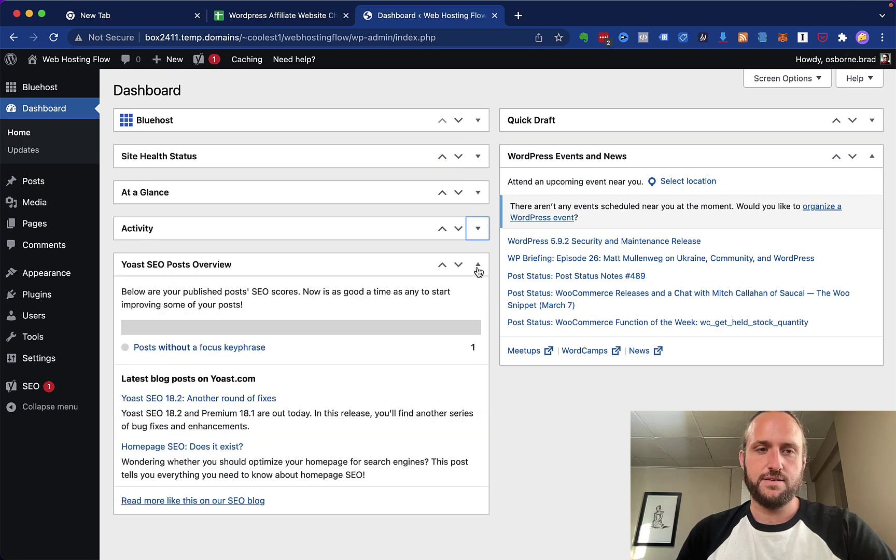
pyautogui.click(478, 266)
pyautogui.click(872, 156)
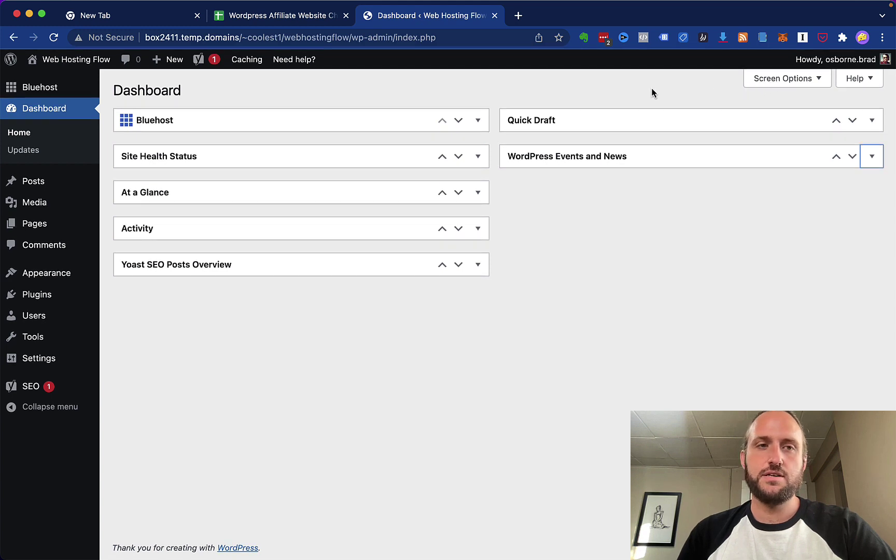
# Step: Hide the WordPress Events and News, Quick Draft, Yoast SEO Posts Overview and At a Glance widgets through the Dashboard's screen options
pyautogui.click(780, 79)
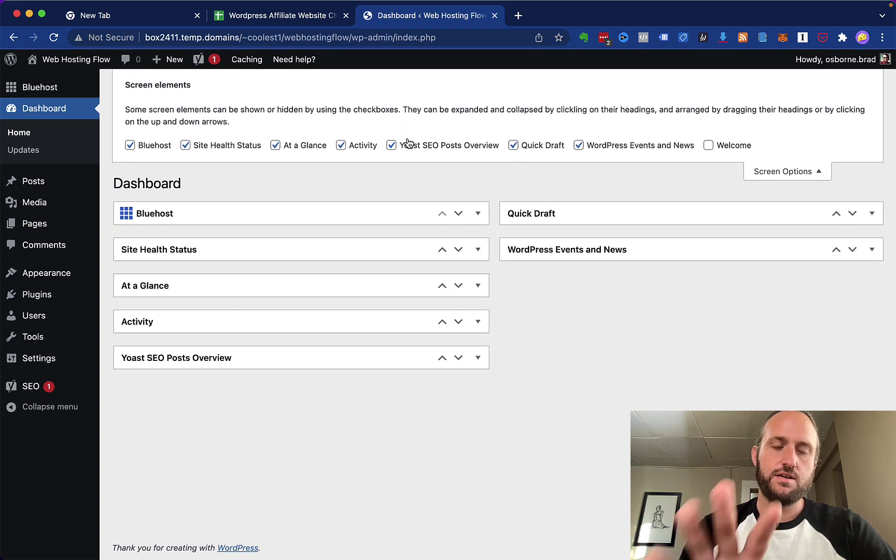
pyautogui.click(579, 147)
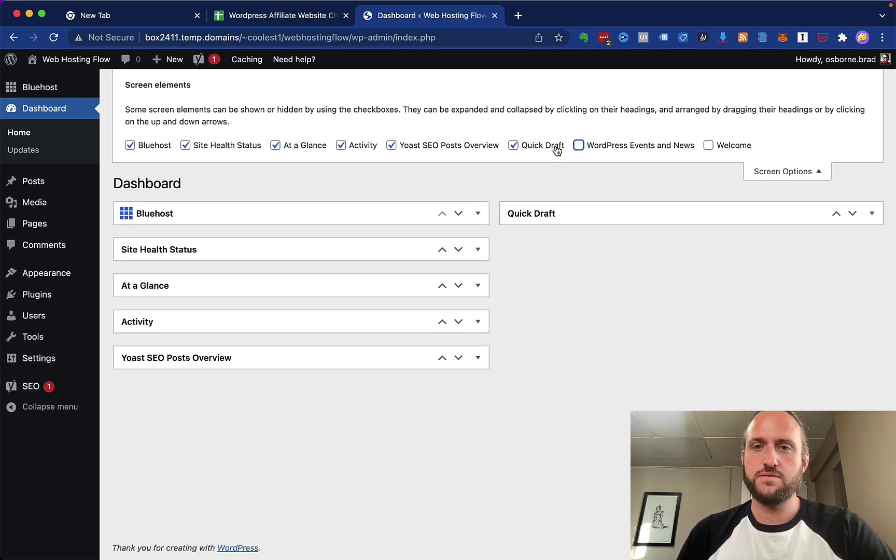
pyautogui.click(514, 148)
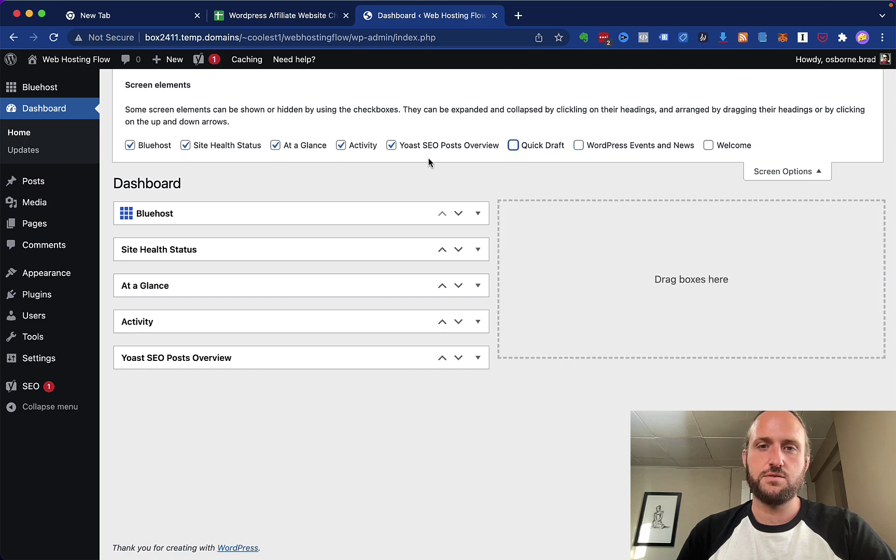
pyautogui.click(391, 147)
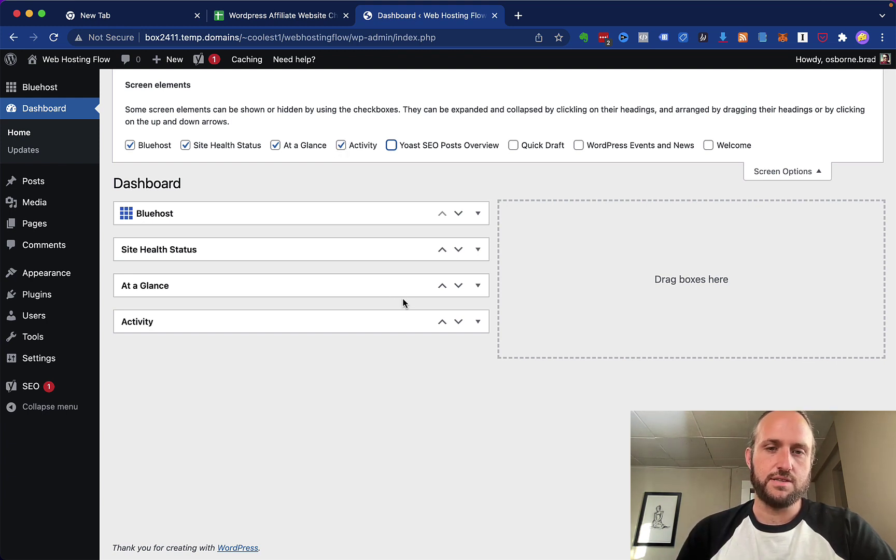
pyautogui.click(477, 322)
pyautogui.click(477, 323)
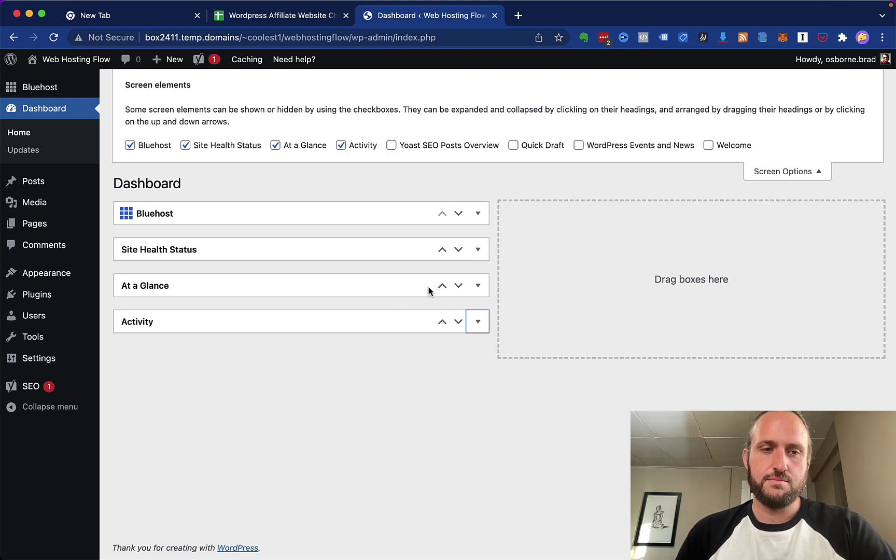
pyautogui.click(275, 146)
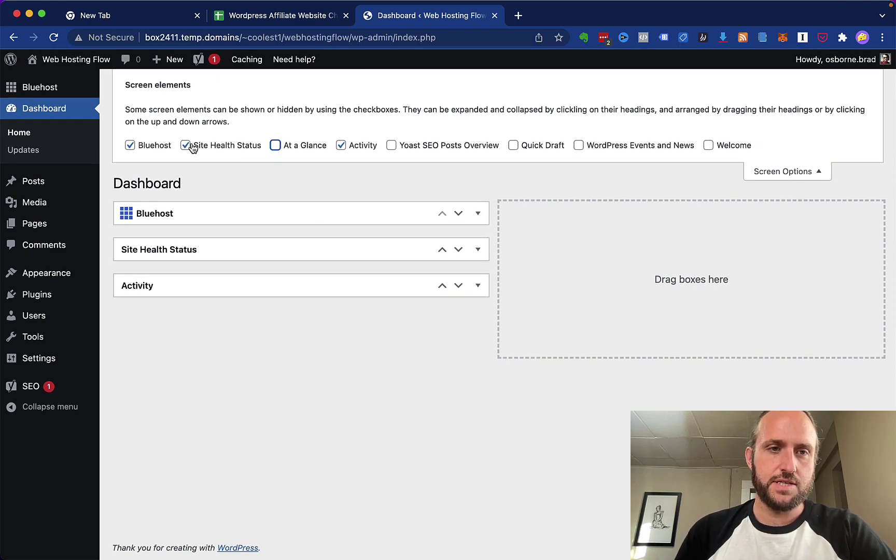
# Step: Check the contents of the Site Health Status and Bluehost widgets, hide the Bluehost widget and close the screen options
pyautogui.click(477, 249)
pyautogui.click(477, 250)
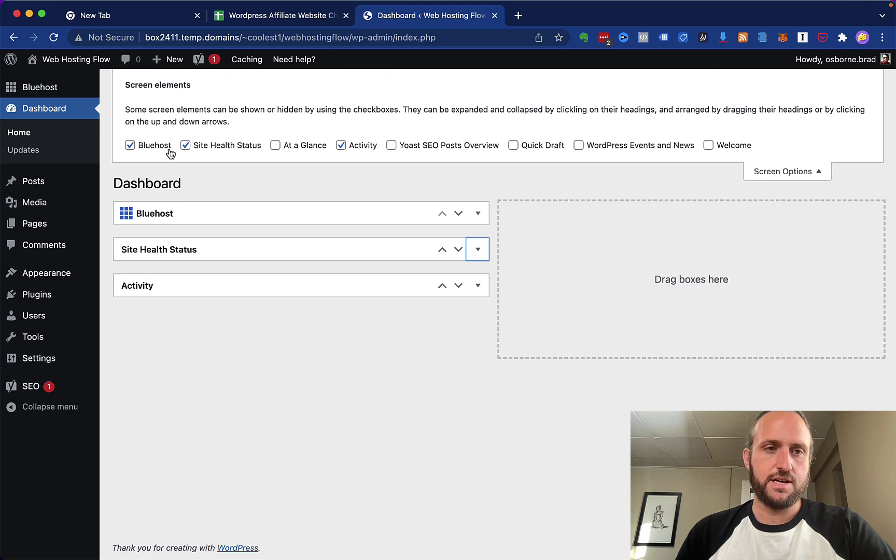
pyautogui.click(478, 214)
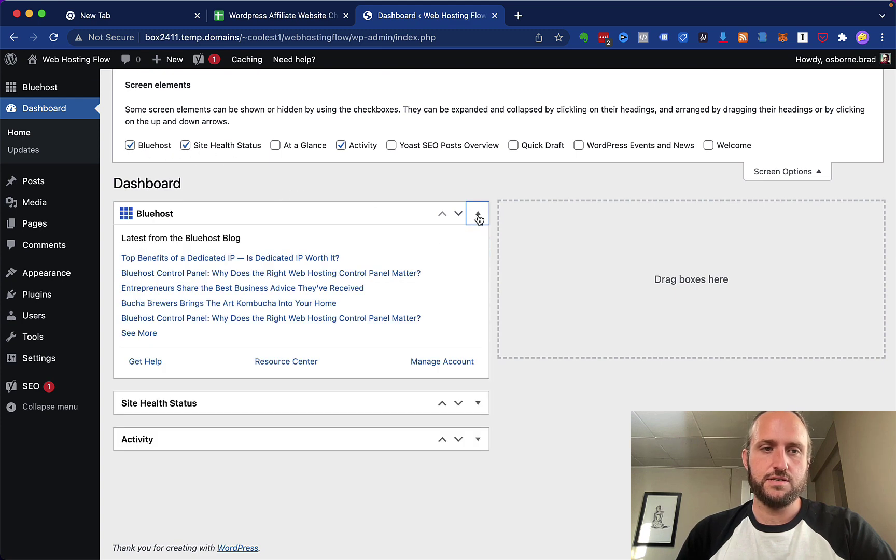
pyautogui.click(478, 214)
pyautogui.click(129, 146)
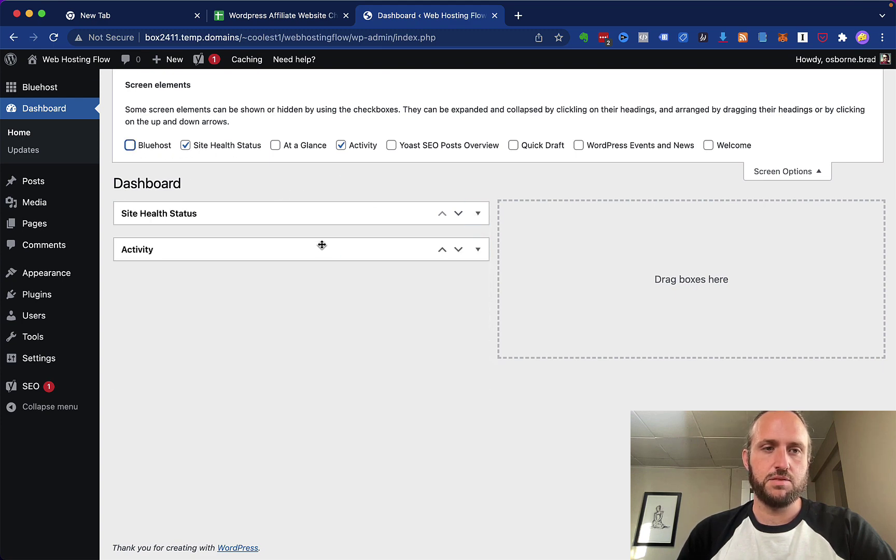
pyautogui.click(786, 170)
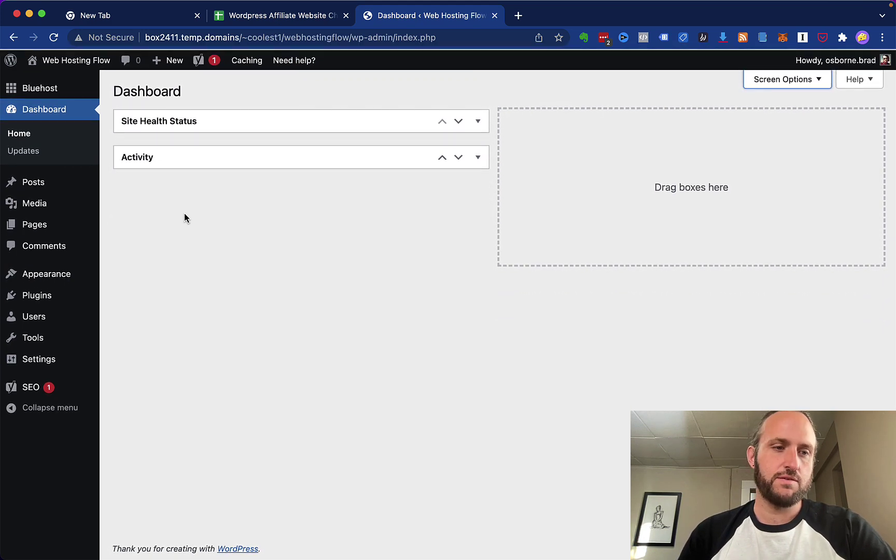
# Step: Mark Remove Dashboard Widgets as complete in the Wordpress Affiliate Website Checklist and select the Update Wordpress To Latest item
pyautogui.click(264, 13)
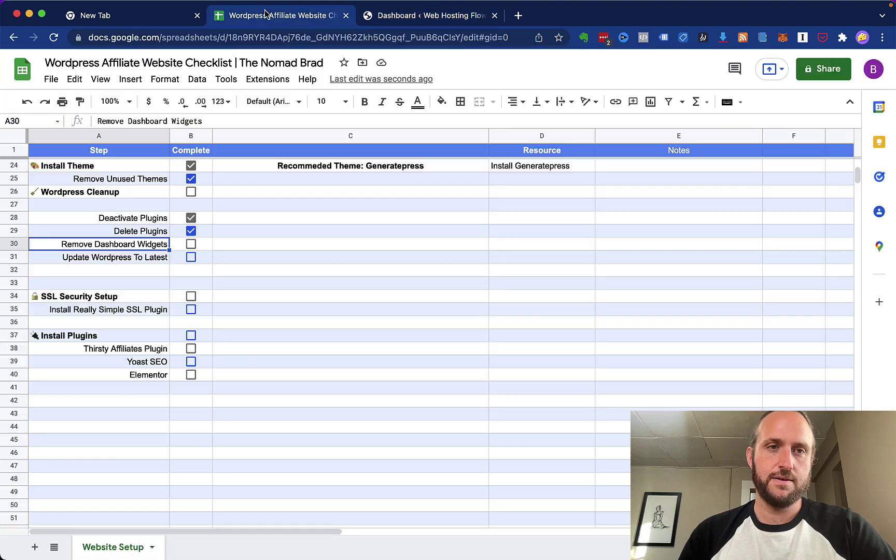
pyautogui.click(190, 245)
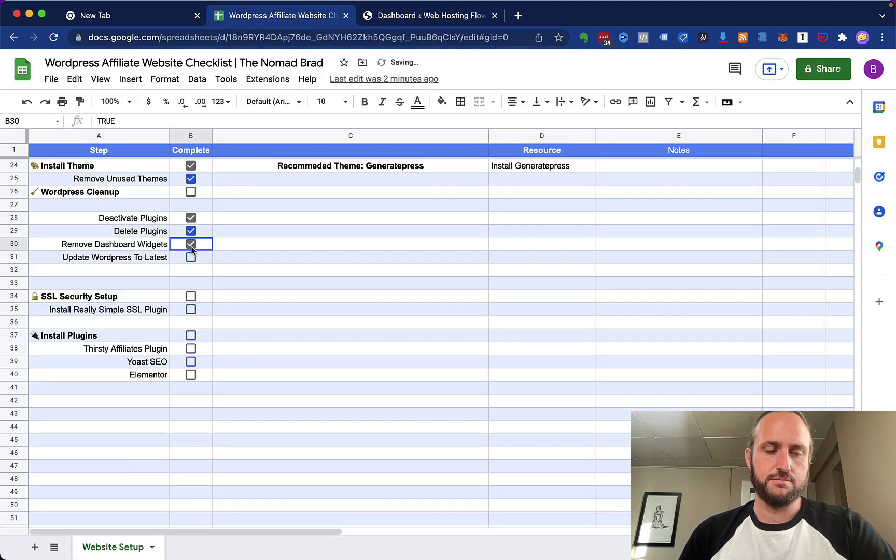
pyautogui.click(150, 256)
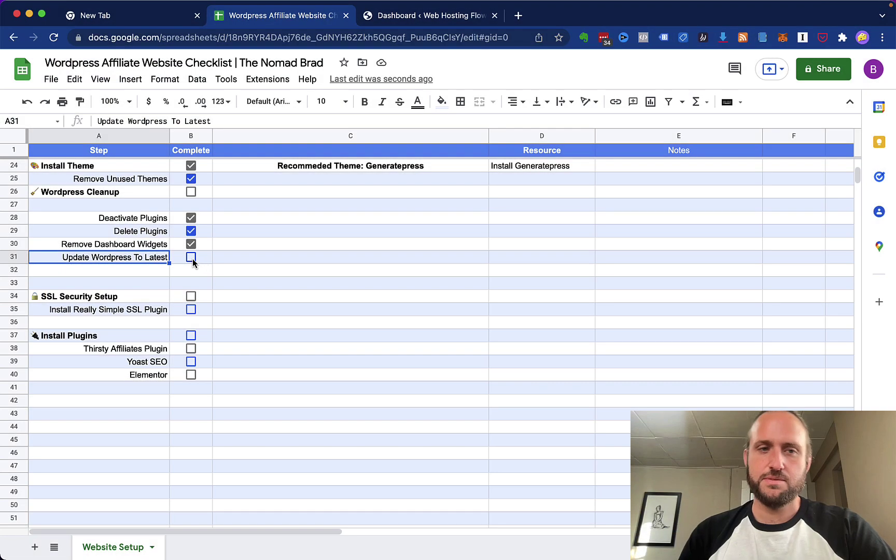
# Step: Return to the WordPress admin and check on the WordPress Updates page whether the installed version is the latest
pyautogui.click(379, 16)
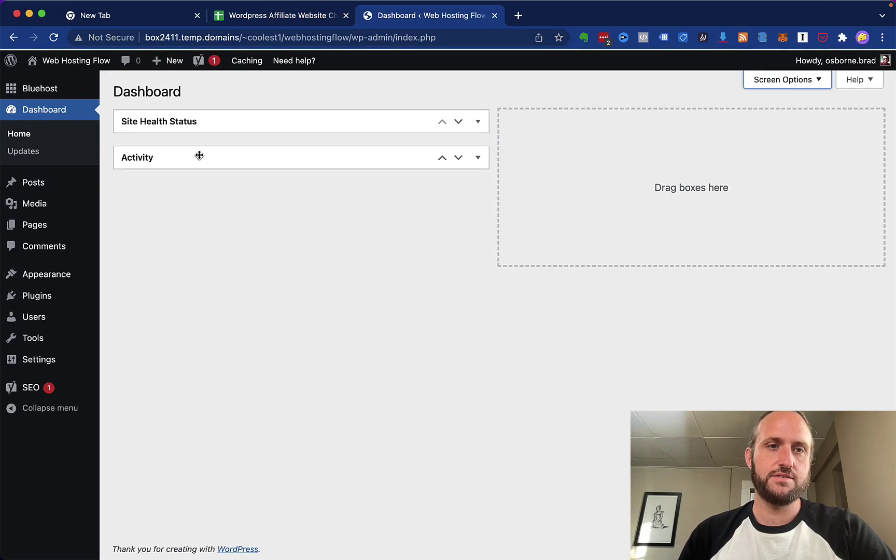
pyautogui.click(42, 155)
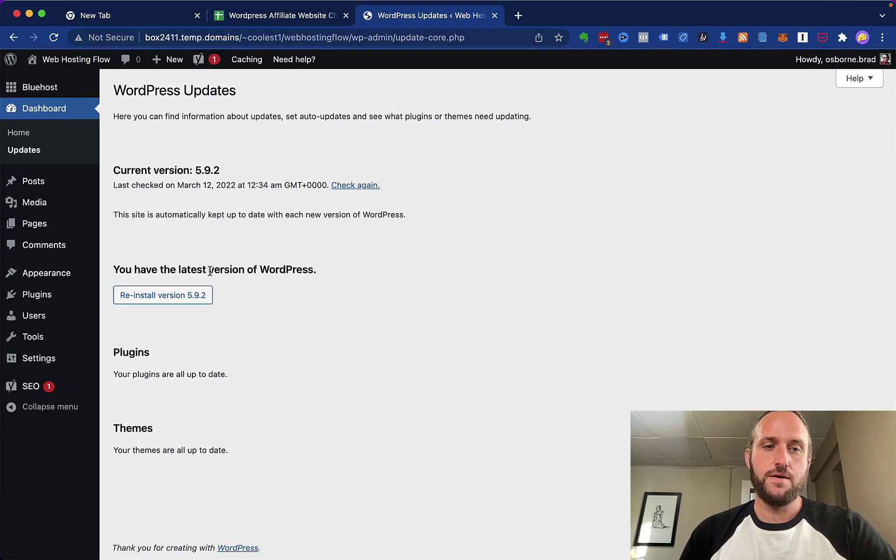
pyautogui.moveTo(127, 271); pyautogui.dragTo(314, 271)
pyautogui.click(292, 269)
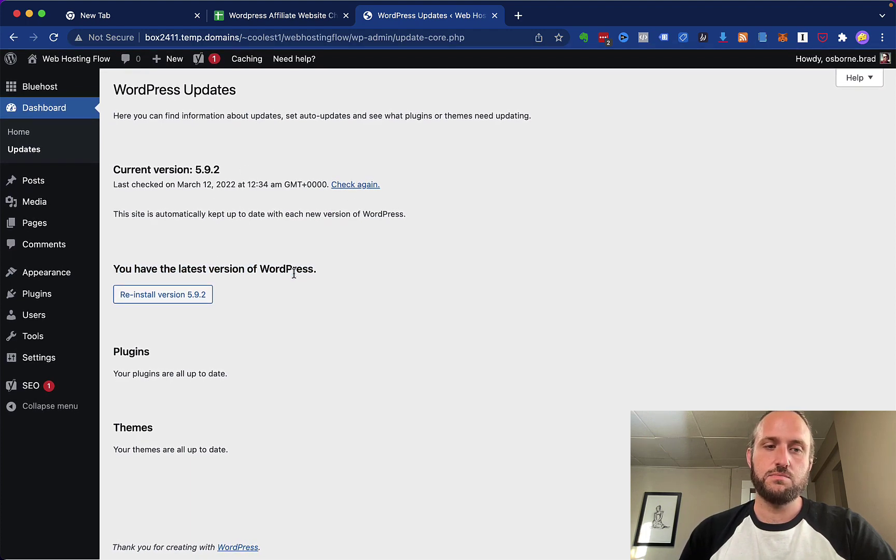
# Step: Mark Update Wordpress To Latest as complete in the Wordpress Affiliate Website Checklist and view the browser's connection security information
pyautogui.click(285, 17)
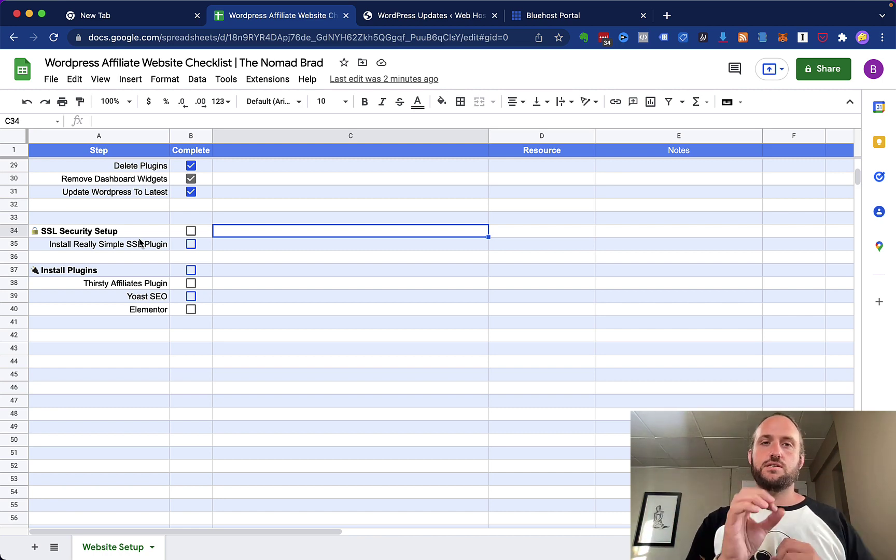
pyautogui.click(78, 38)
pyautogui.click(267, 240)
pyautogui.click(268, 235)
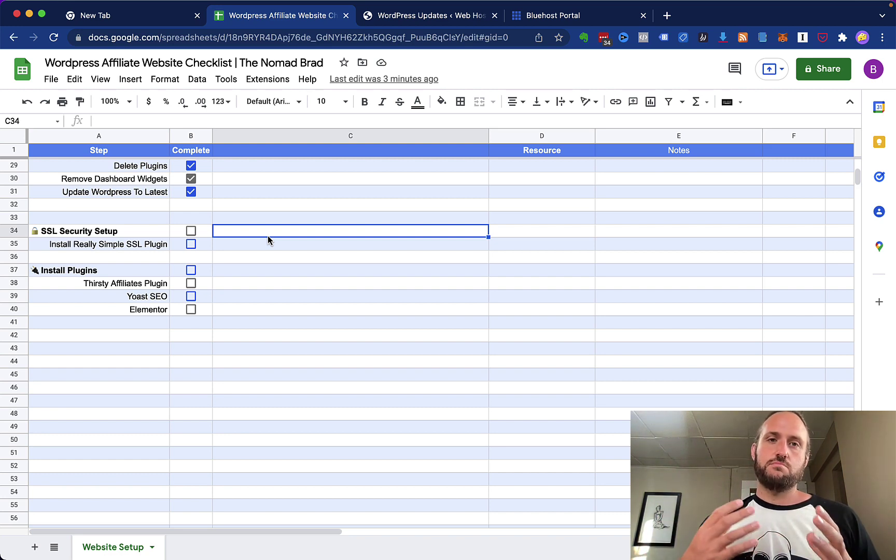
# Step: Switch to the Bluehost Portal and read the status of the Let's Encrypt SSL certificate in Web Hosting Flow's security settings
pyautogui.click(529, 23)
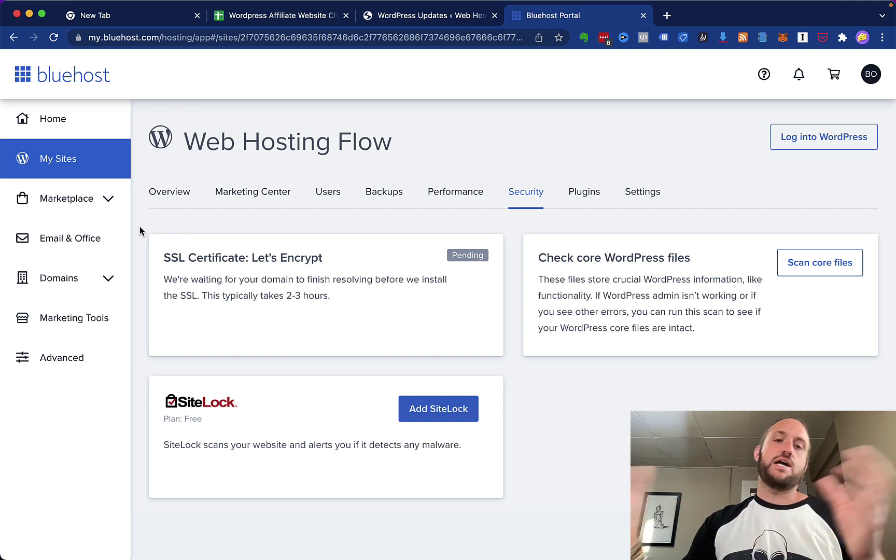
pyautogui.scroll(-1, 139, 226)
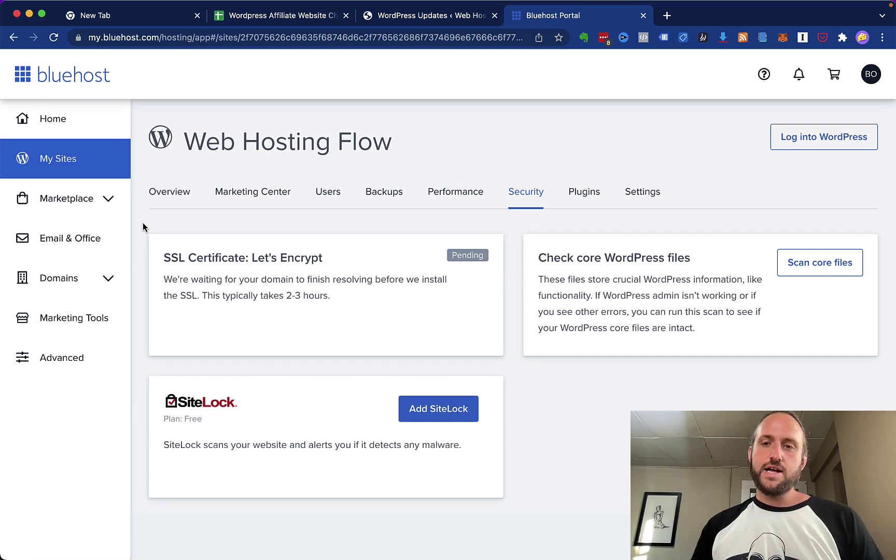
pyautogui.moveTo(150, 232)
pyautogui.mouseDown()
pyautogui.moveTo(164, 239)
pyautogui.moveTo(153, 234)
pyautogui.mouseUp()
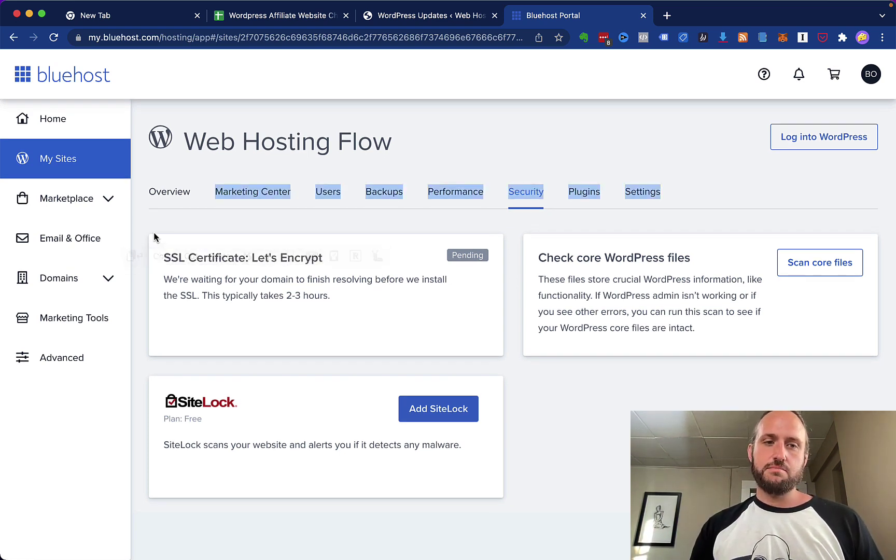
pyautogui.click(148, 227)
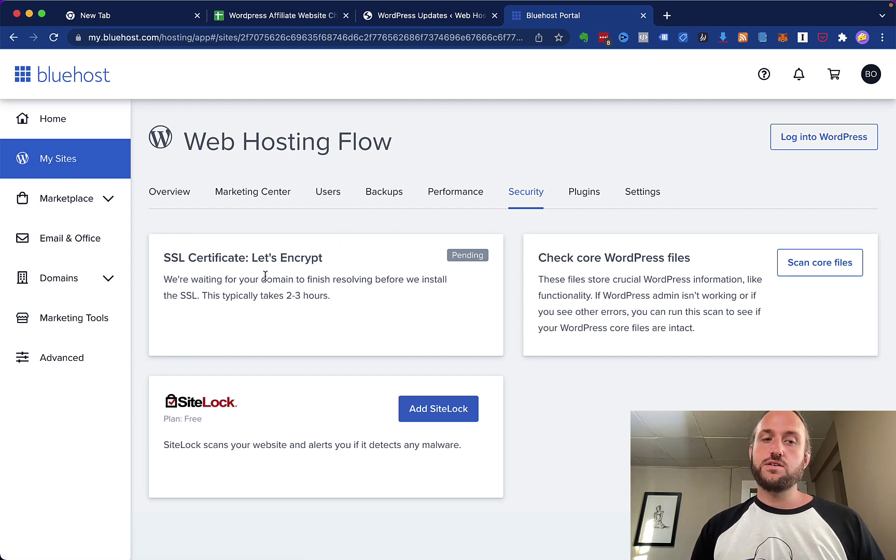
pyautogui.moveTo(168, 260); pyautogui.dragTo(326, 258)
pyautogui.click(327, 258)
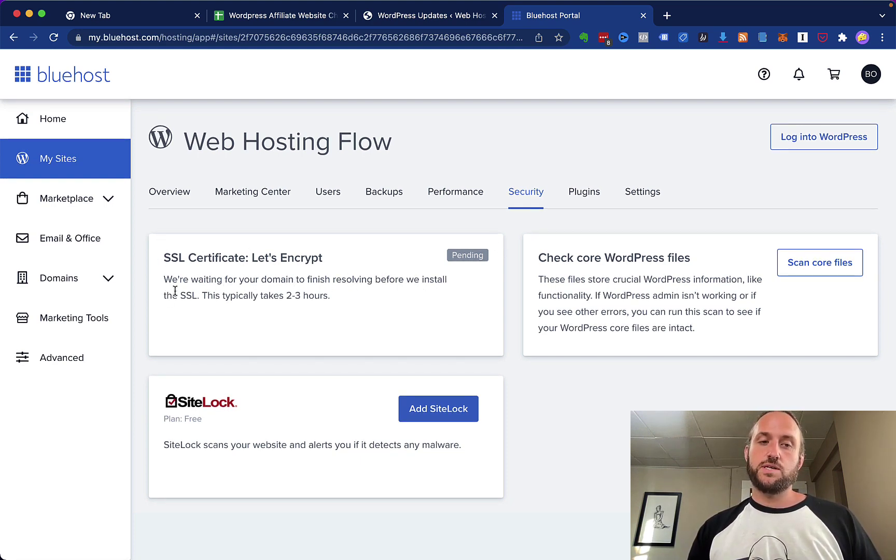
pyautogui.scroll(1, 143, 234)
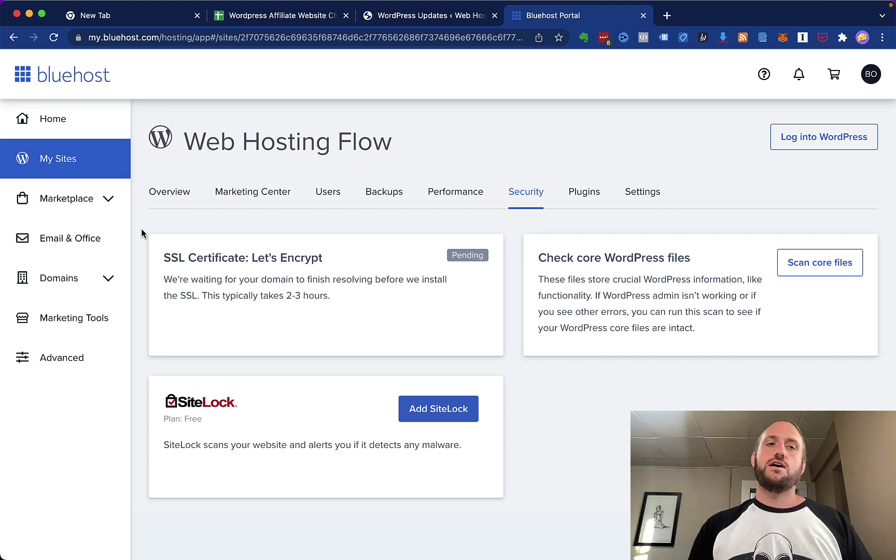
pyautogui.scroll(1, 144, 233)
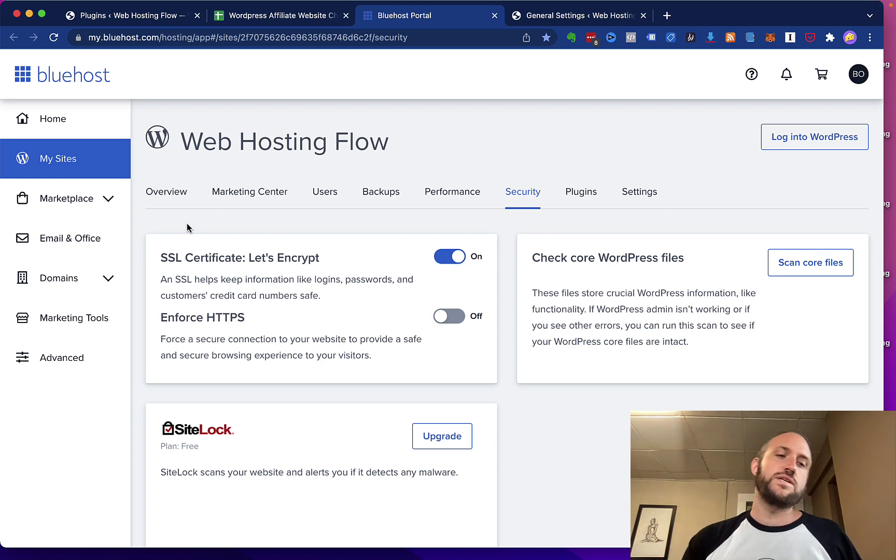
# Step: Review the SSL Certificate and Enforce HTTPS settings in the Bluehost security settings for Web Hosting Flow
pyautogui.scroll(-1, 143, 234)
pyautogui.scroll(1, 143, 228)
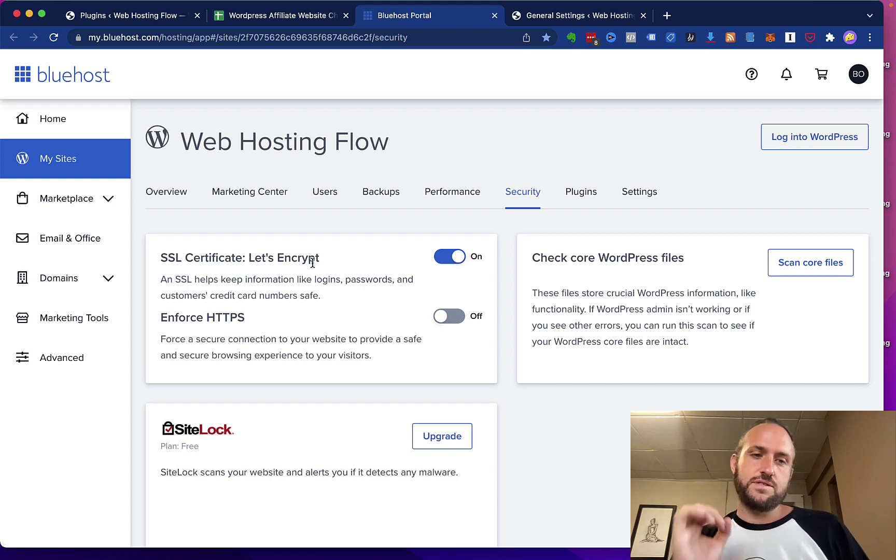
pyautogui.scroll(-1, 183, 321)
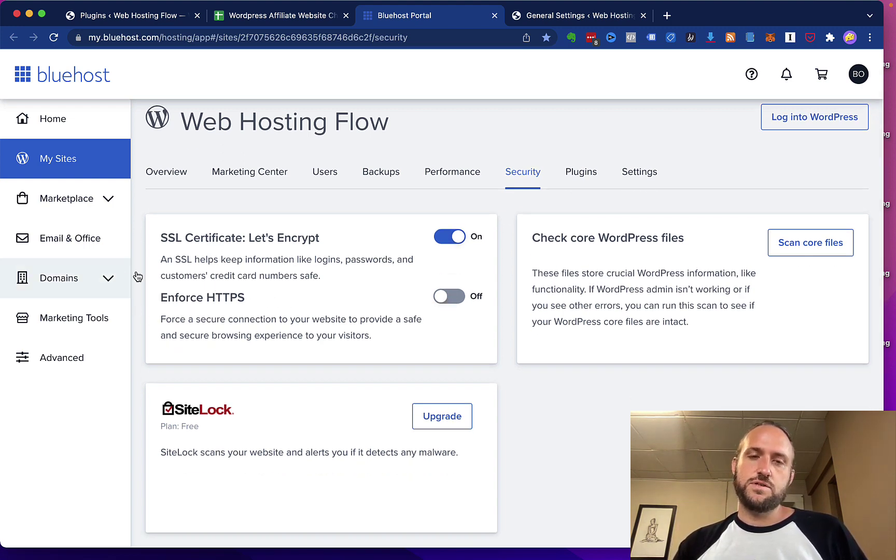
pyautogui.scroll(1, 139, 273)
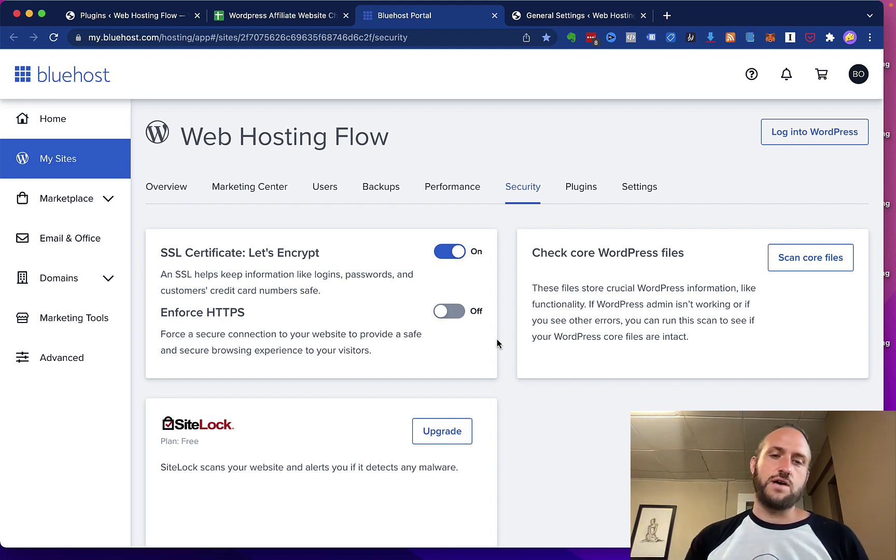
pyautogui.scroll(1, 134, 212)
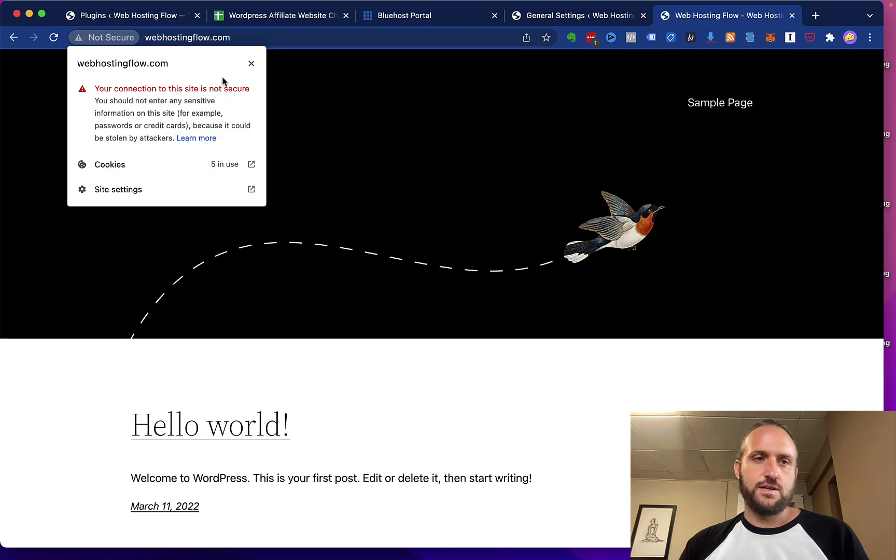
# Step: Check the browser's connection security information for the live webhostingflow.com site
pyautogui.click(249, 61)
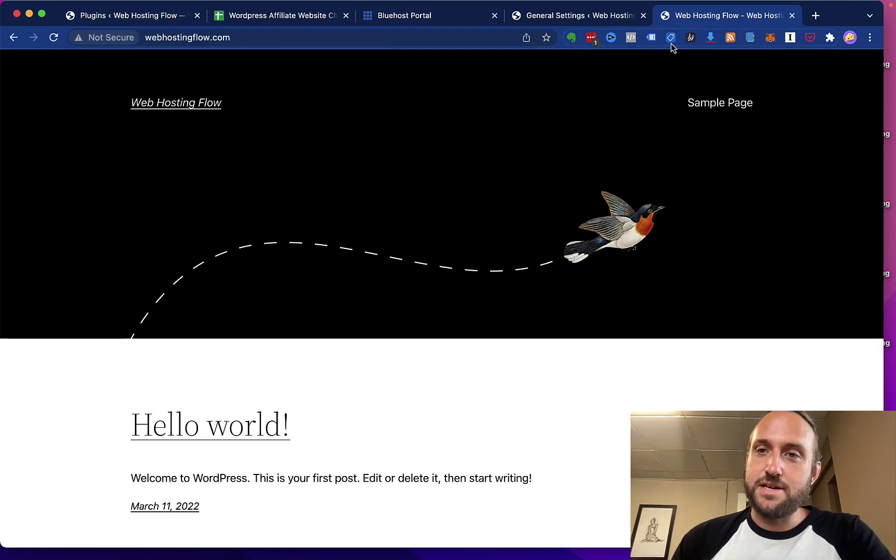
pyautogui.click(246, 39)
pyautogui.click(103, 38)
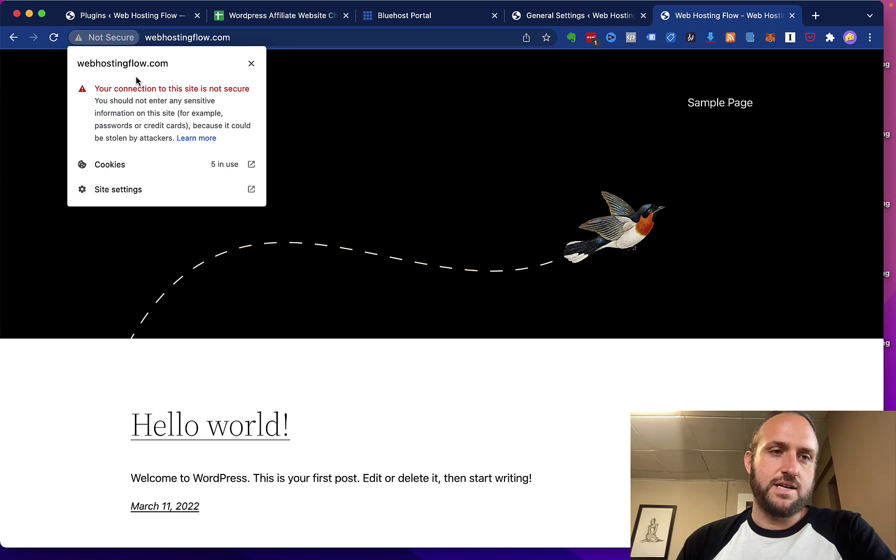
pyautogui.press('Escape')
pyautogui.click(114, 43)
pyautogui.press('Escape')
# Step: Turn on Enforce HTTPS for Web Hosting Flow in the Bluehost Portal and reload the live webhostingflow.com site
pyautogui.click(381, 17)
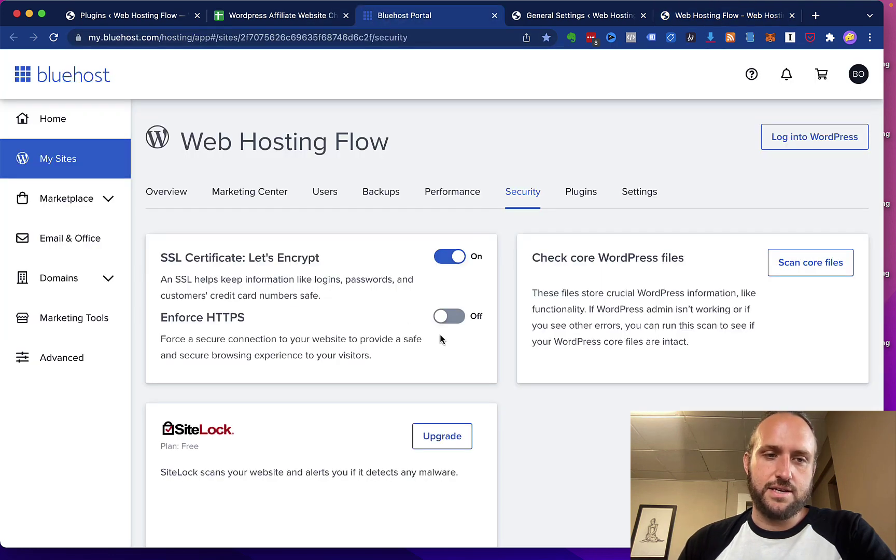
pyautogui.click(447, 316)
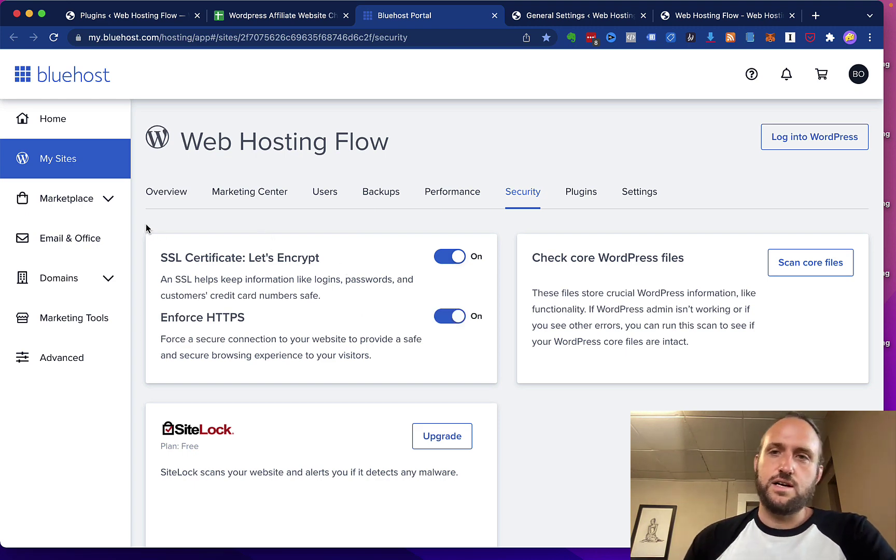
pyautogui.click(674, 16)
pyautogui.click(53, 38)
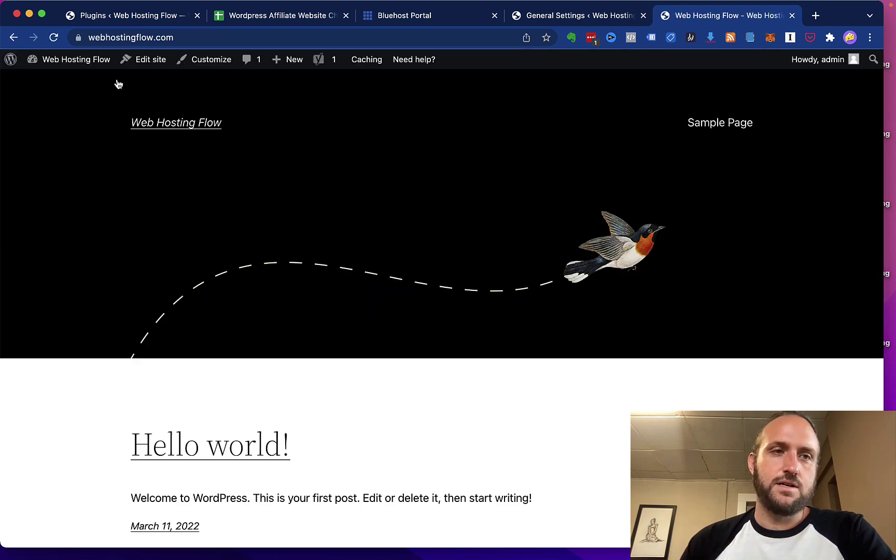
# Step: View the connection security details of webhostingflow.com and inspect its SSL certificate
pyautogui.click(78, 37)
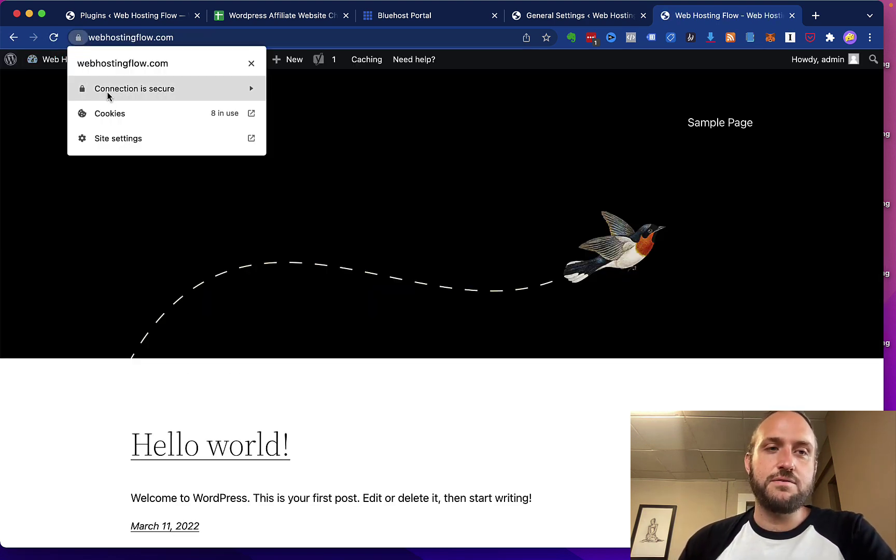
pyautogui.click(78, 39)
pyautogui.click(77, 40)
pyautogui.click(181, 119)
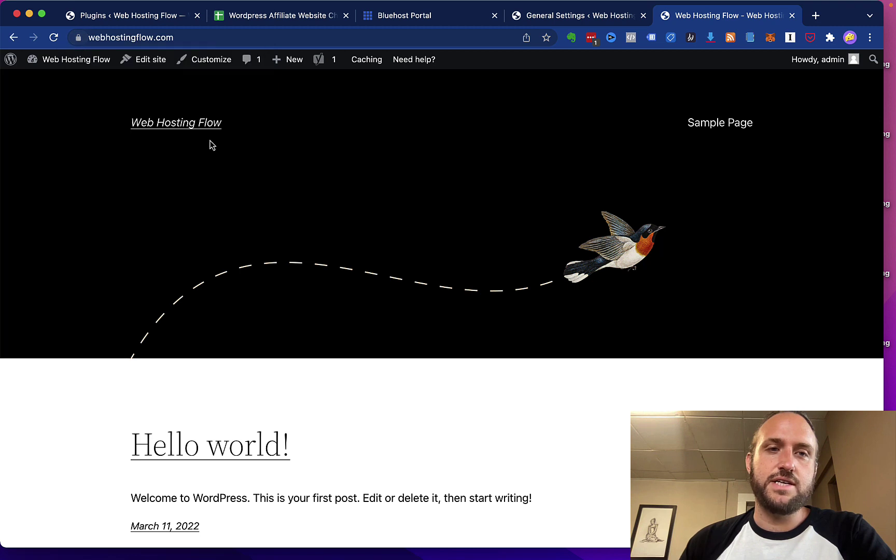
pyautogui.click(78, 39)
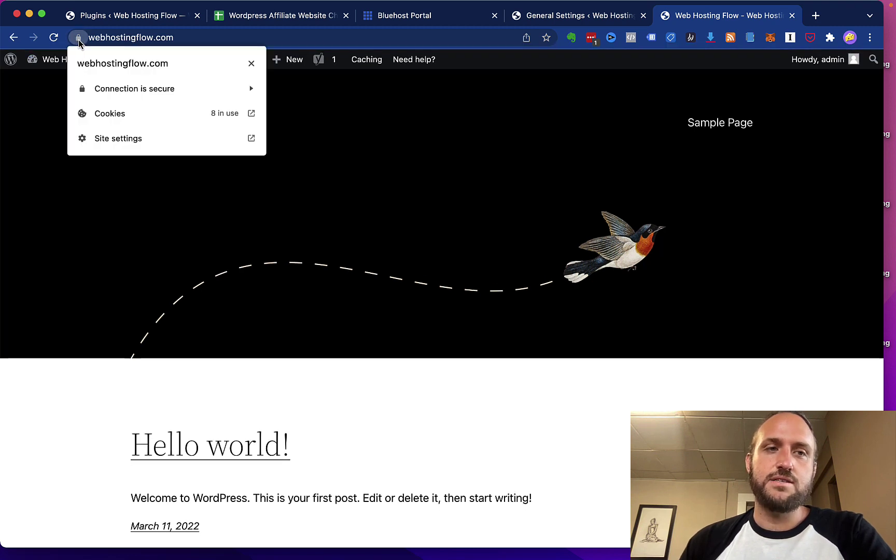
pyautogui.click(131, 92)
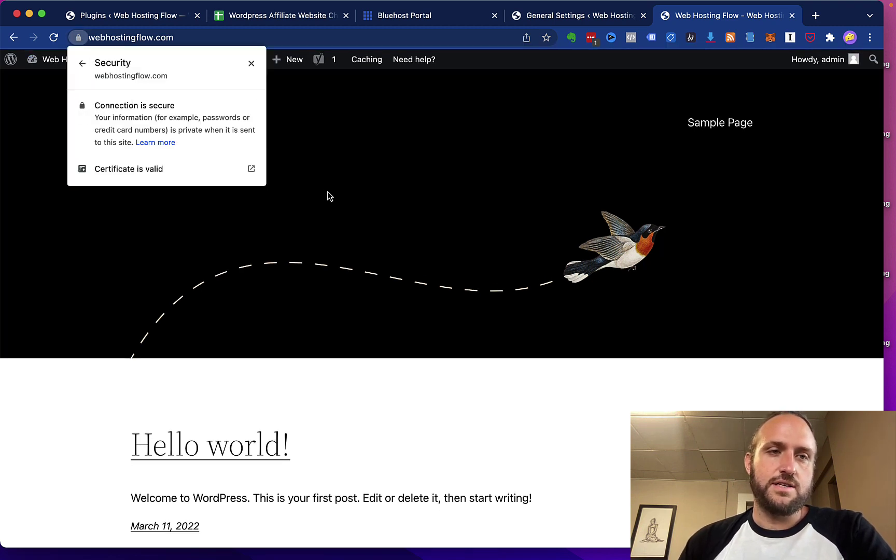
pyautogui.click(144, 169)
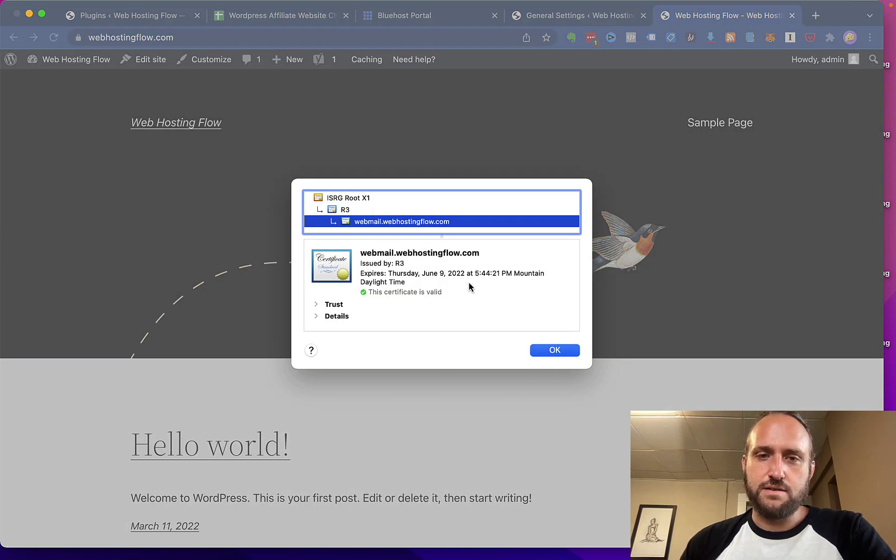
pyautogui.click(554, 352)
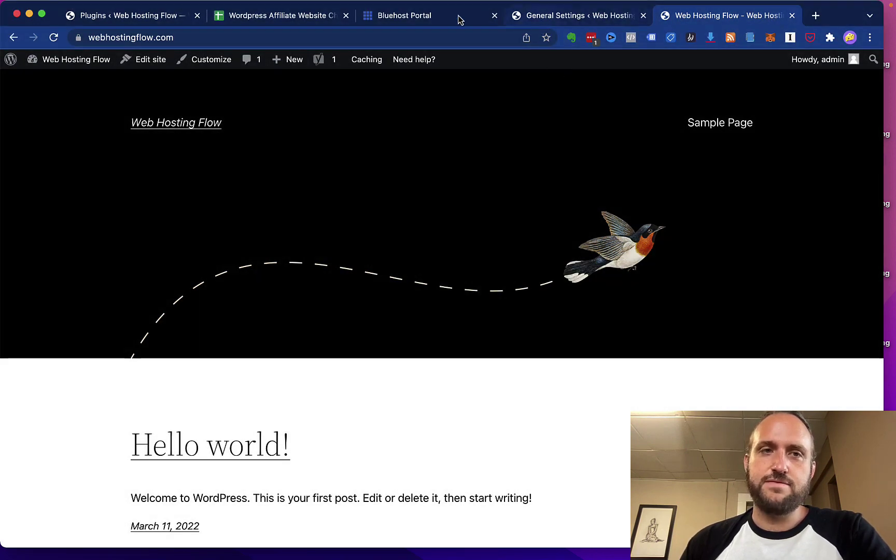
# Step: Mark Install Really Simple SSL Plugin and SSL Security Setup as complete in the Wordpress Affiliate Website Checklist
pyautogui.click(376, 14)
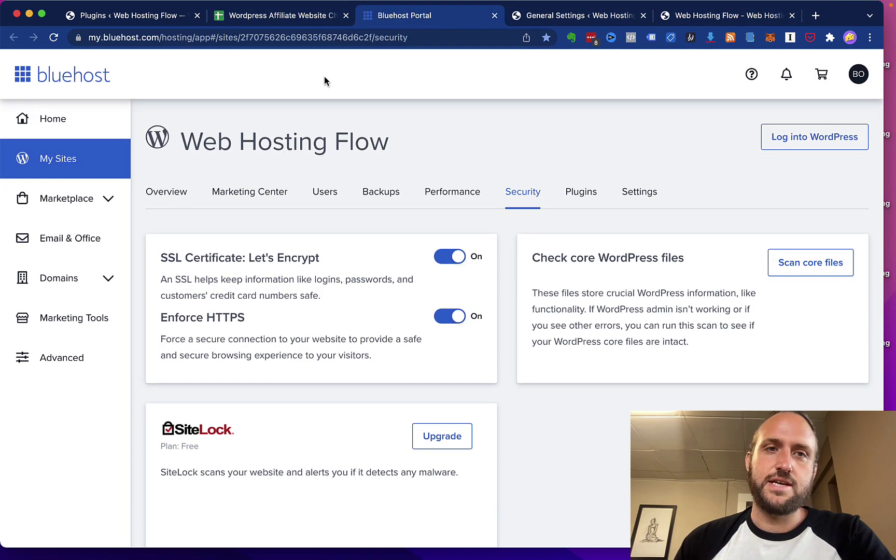
pyautogui.click(250, 15)
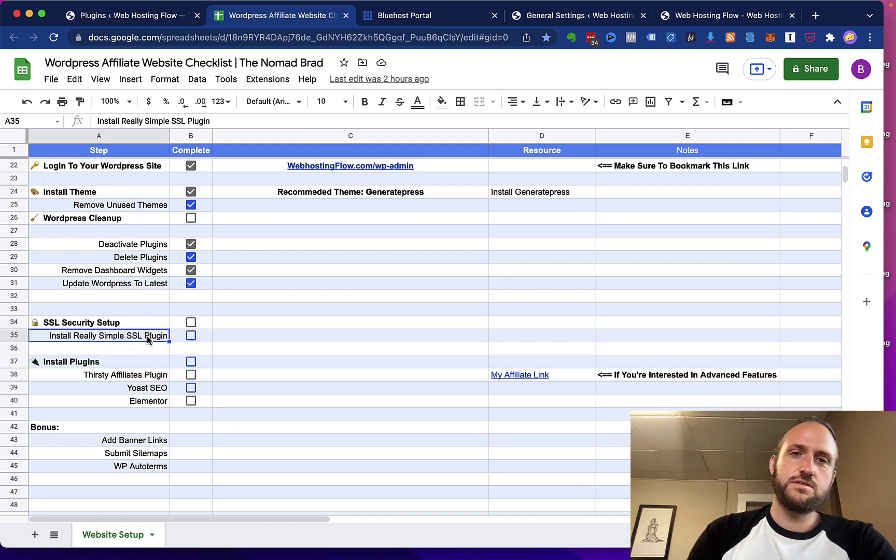
pyautogui.click(190, 338)
pyautogui.click(191, 323)
pyautogui.scroll(-3, 202, 333)
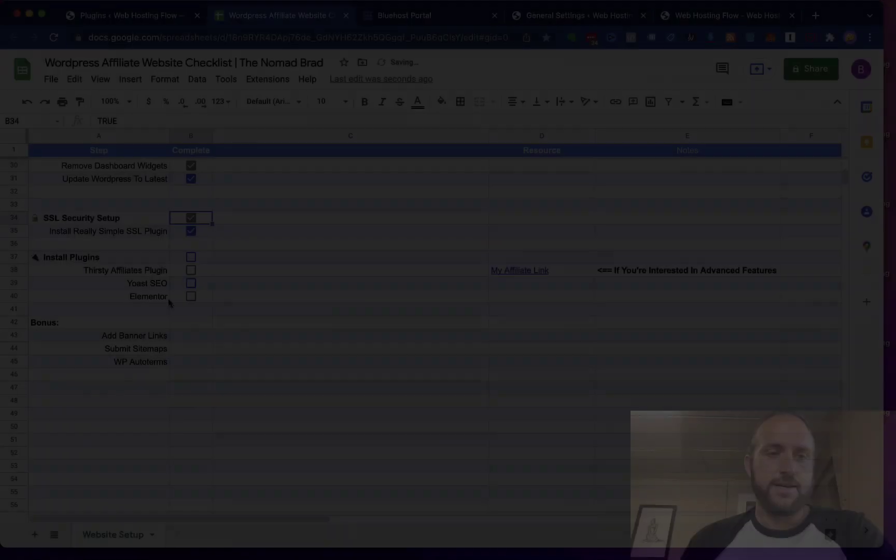
# Step: Select the Thirsty Affiliates Plugin item in the checklist and open a new ThirstyAffiliates affiliate link form in the WordPress admin
pyautogui.click(165, 270)
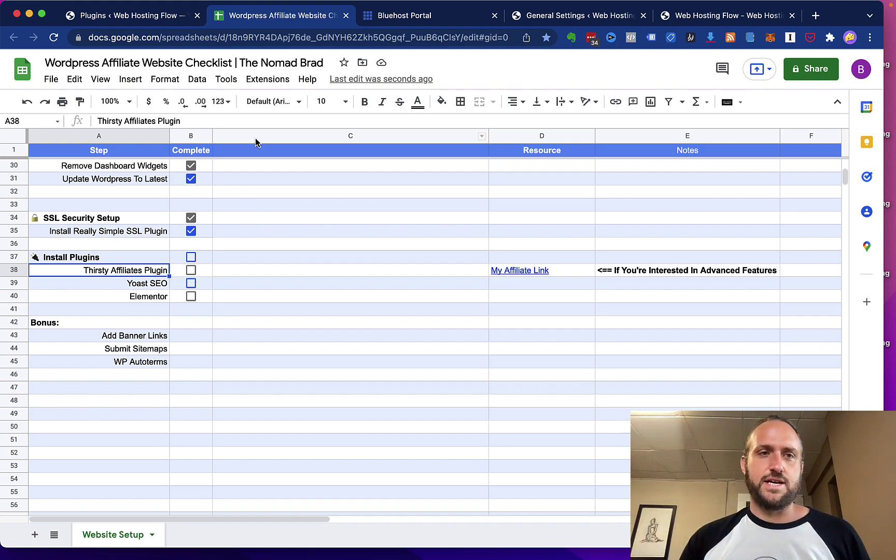
pyautogui.scroll(1, 292, 191)
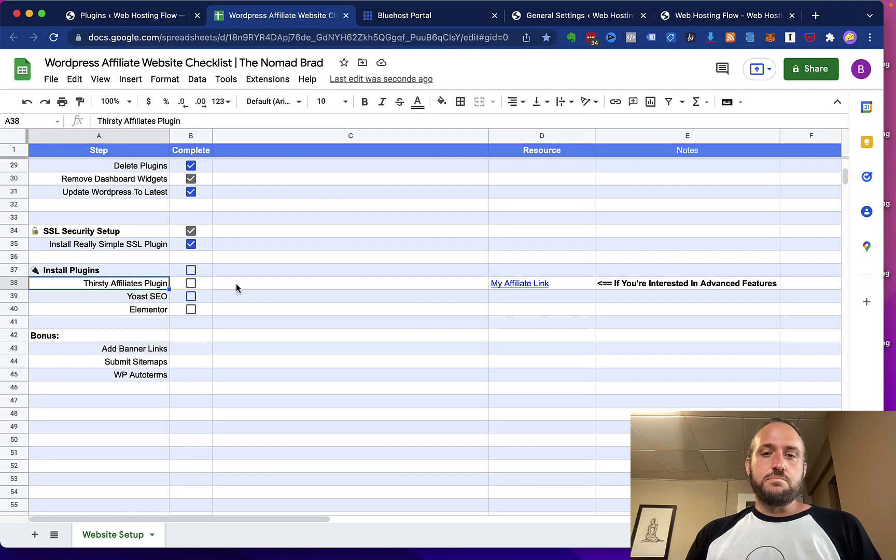
pyautogui.click(237, 284)
pyautogui.click(122, 286)
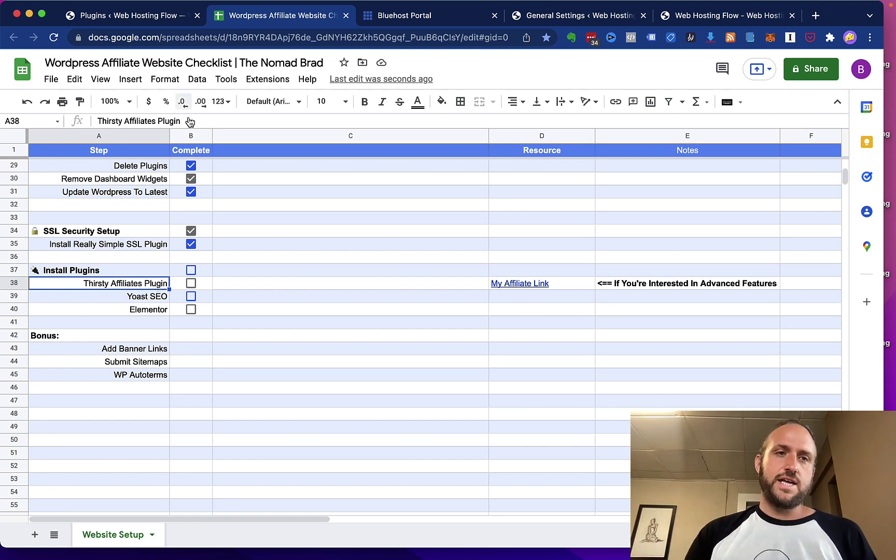
pyautogui.click(162, 21)
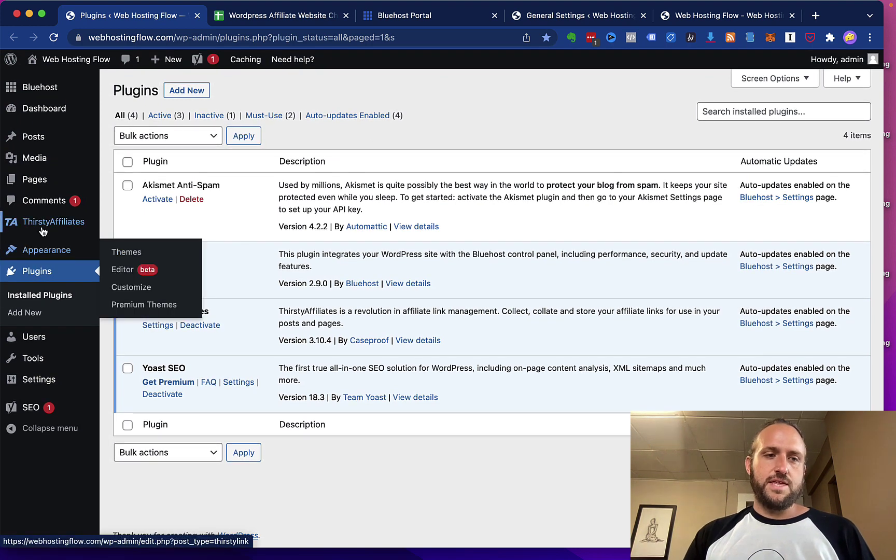
pyautogui.moveTo(39, 229)
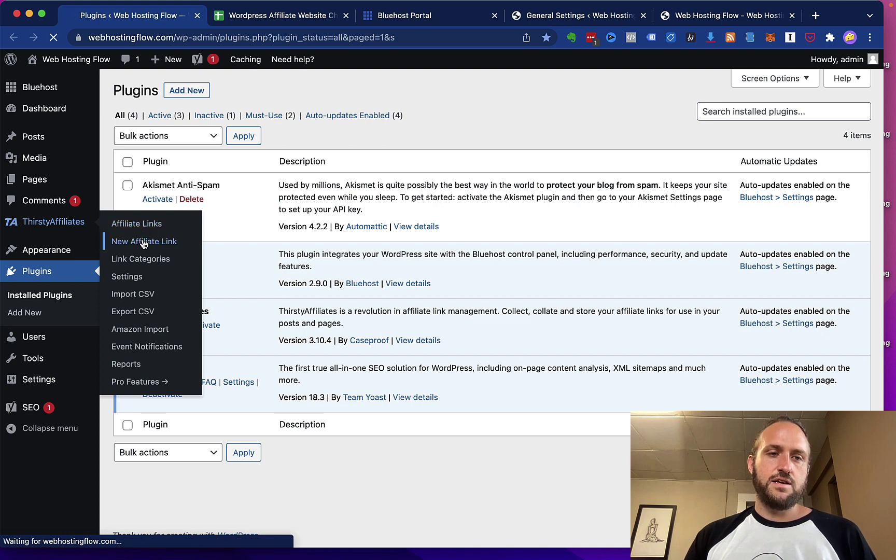
pyautogui.click(143, 241)
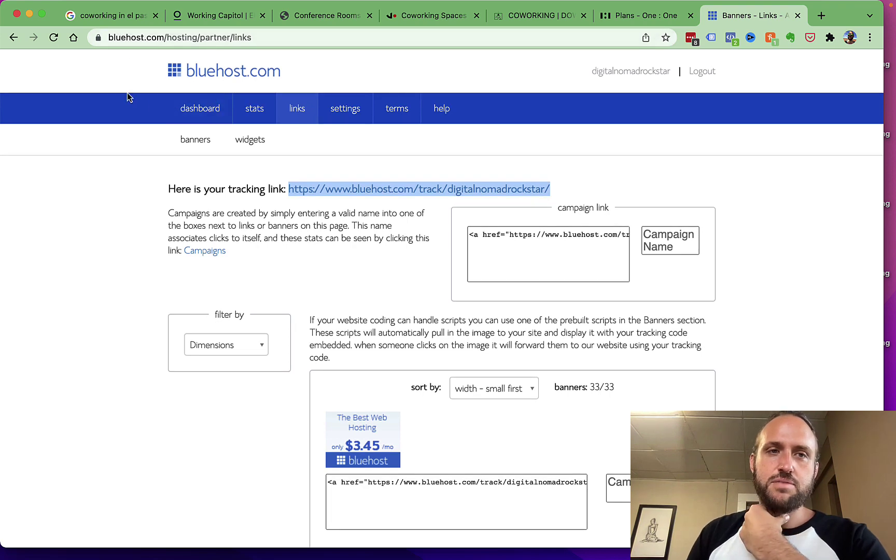
# Step: Copy the tracking link address from the Bluehost affiliate links page and return to the Add Affiliate Link form
pyautogui.rightClick(353, 191)
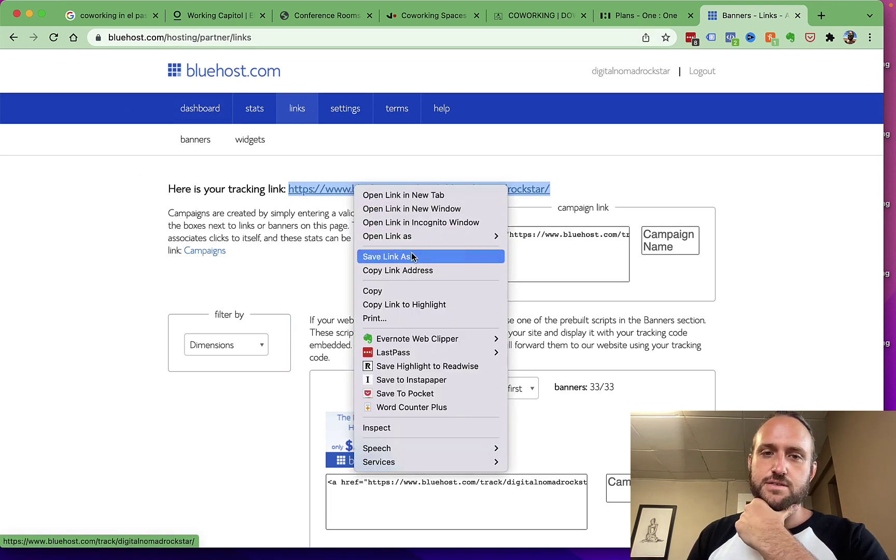
pyautogui.click(413, 269)
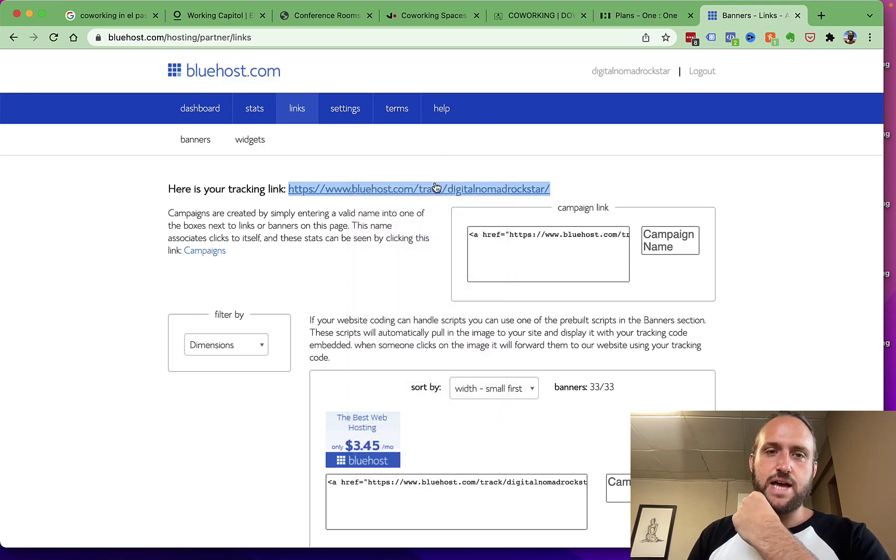
pyautogui.hotkey('ctrl', 'Up')
pyautogui.click(352, 301)
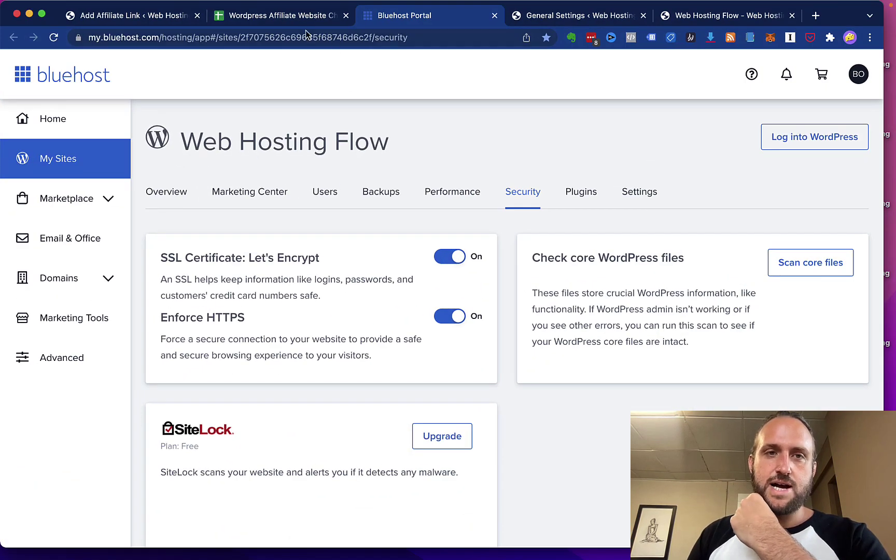
pyautogui.click(132, 17)
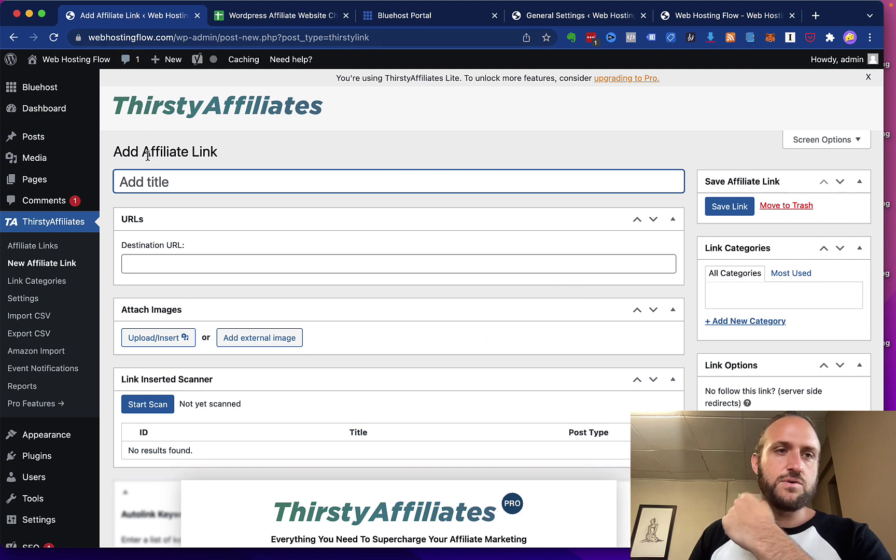
# Step: Title the affiliate link Bluehost and paste the copied Bluehost tracking link as its destination URL
pyautogui.write('Bluehost')
pyautogui.click(153, 265)
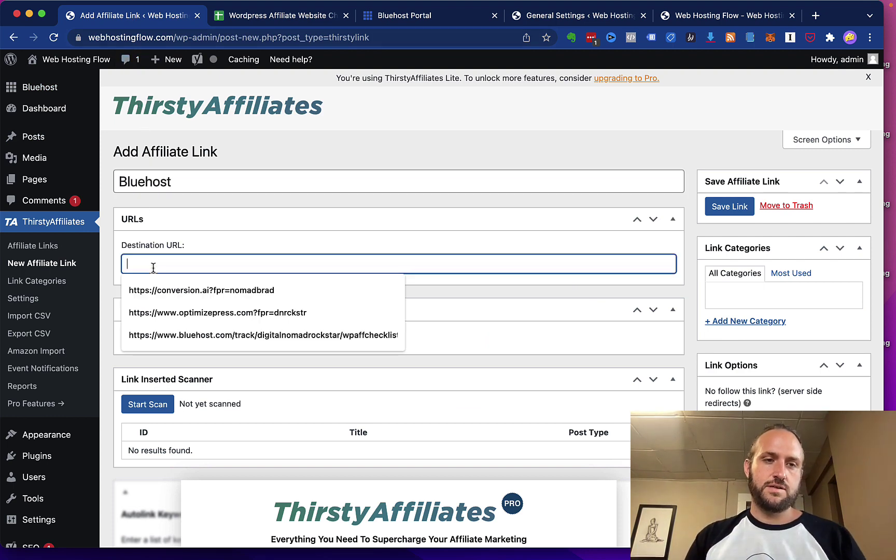
pyautogui.press('super+v')
pyautogui.click(293, 251)
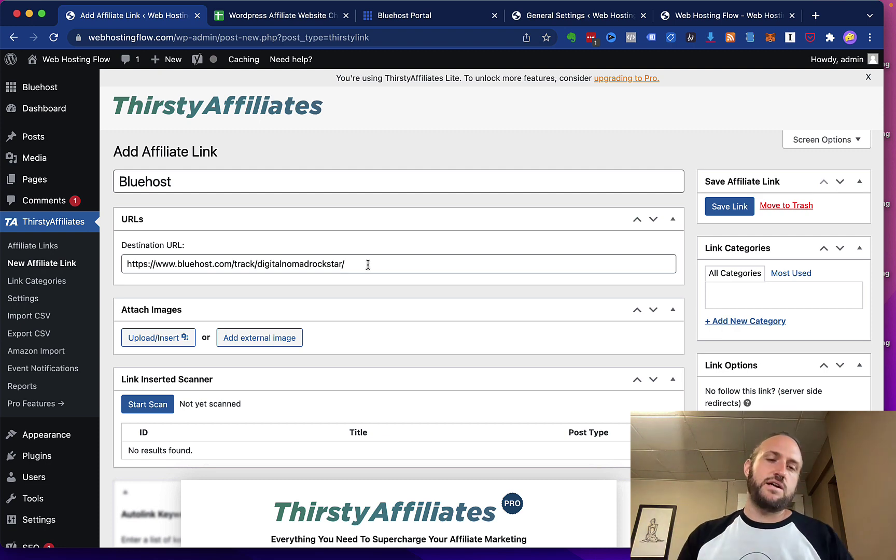
# Step: Add a new link category named Web Hosting for the Bluehost affiliate link
pyautogui.scroll(-5, 367, 265)
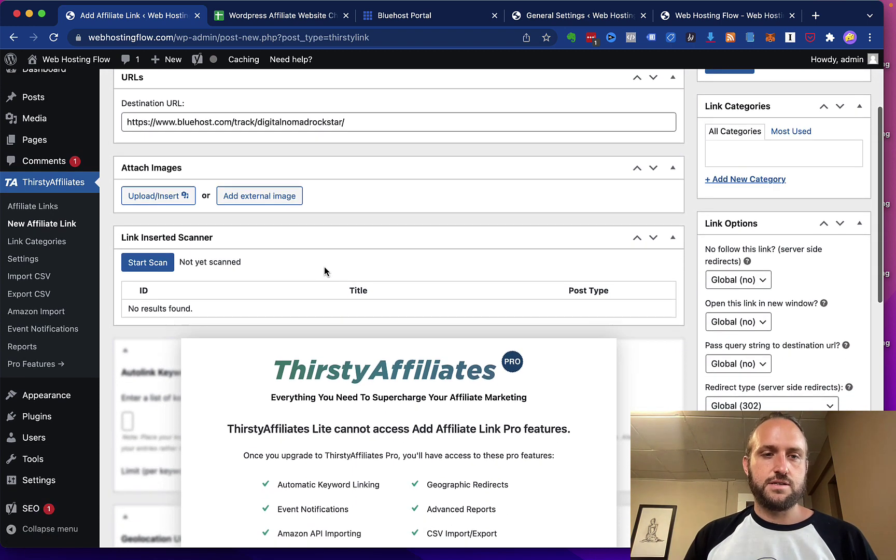
pyautogui.scroll(3, 322, 266)
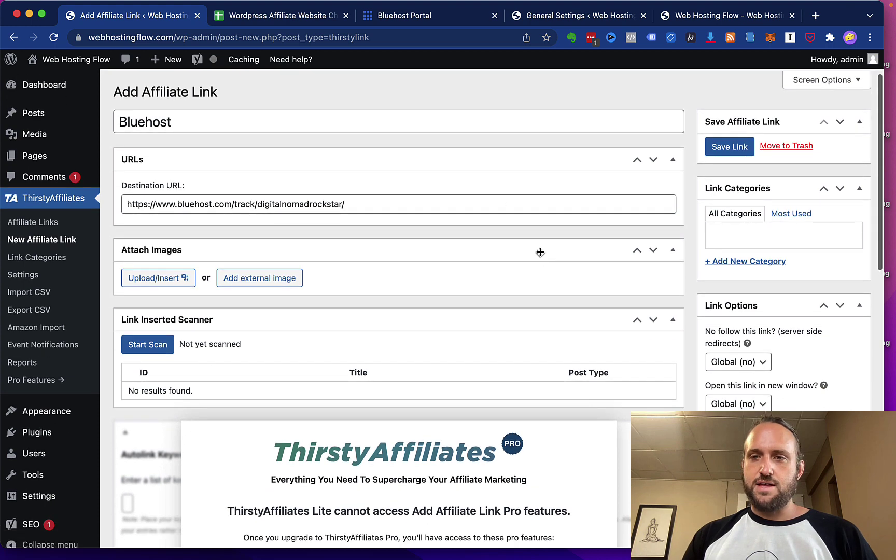
pyautogui.click(745, 260)
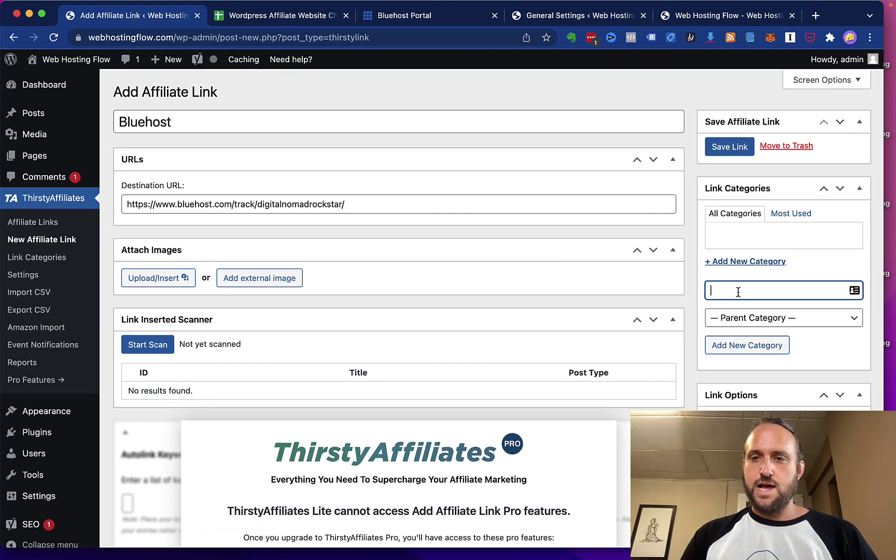
pyautogui.write('Web Hosting')
pyautogui.click(742, 345)
pyautogui.scroll(2, 701, 249)
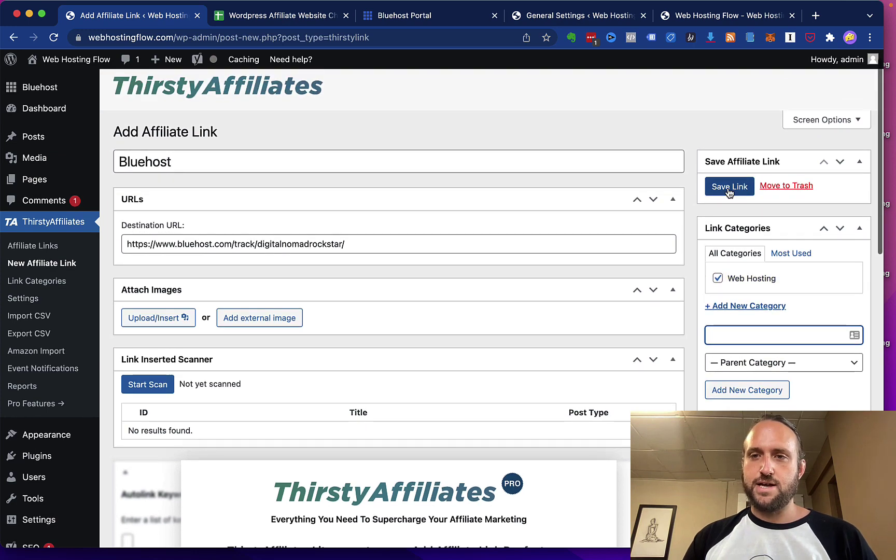
# Step: Review the Link Options and the ThirstyAffiliates Pro features on the Add Affiliate Link page
pyautogui.scroll(-2, 701, 235)
pyautogui.scroll(-4, 700, 234)
pyautogui.scroll(5, 701, 233)
pyautogui.scroll(-8, 700, 228)
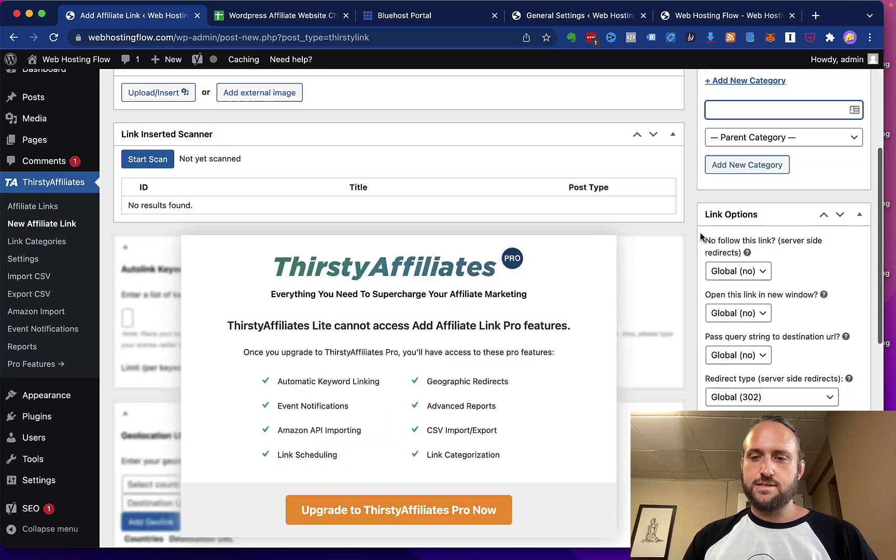
pyautogui.scroll(1, 701, 195)
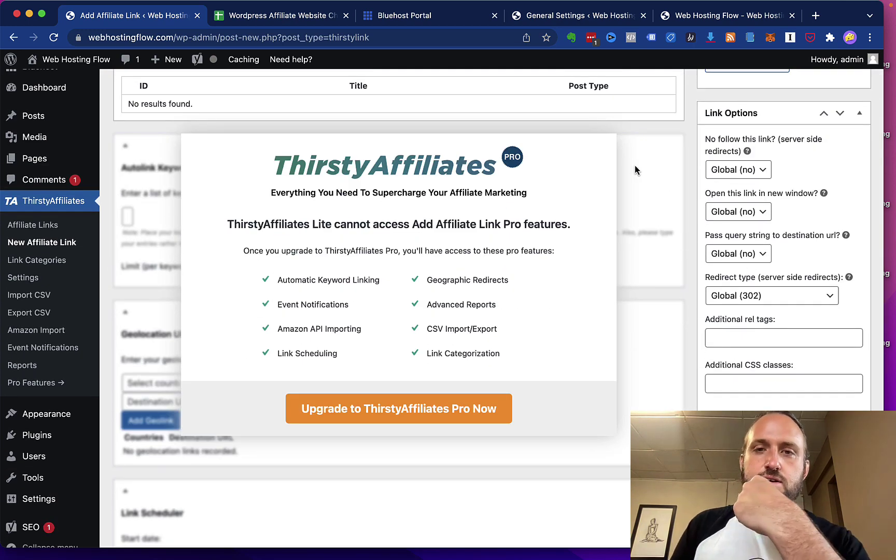
pyautogui.scroll(8, 404, 297)
pyautogui.scroll(-2, 399, 350)
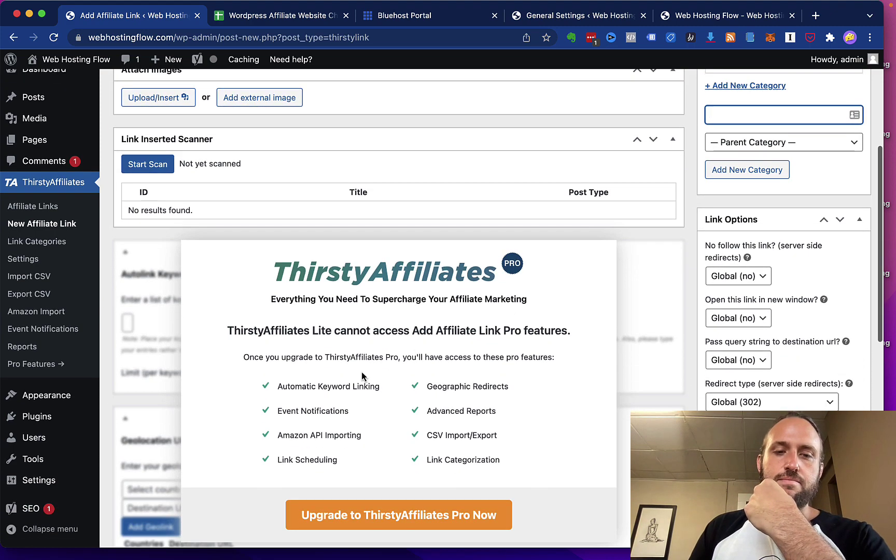
pyautogui.scroll(-3, 386, 407)
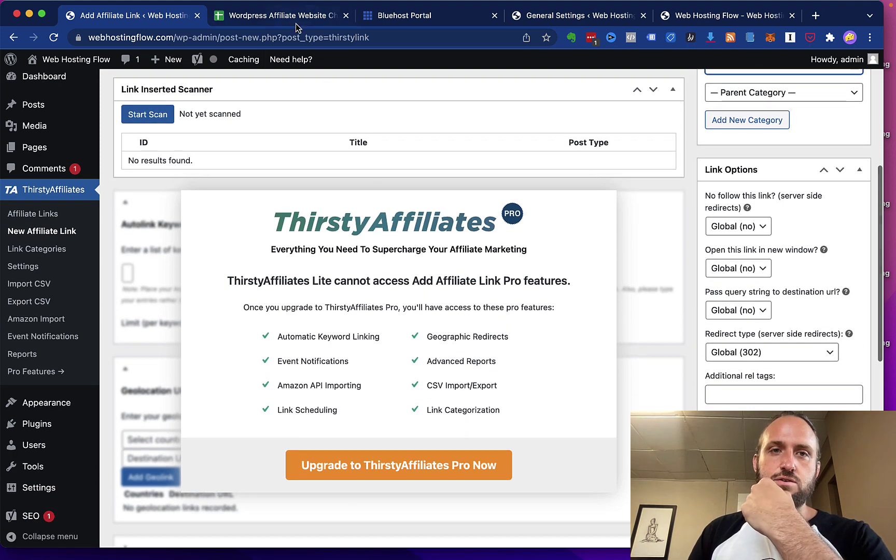
pyautogui.click(296, 23)
pyautogui.scroll(3, 494, 255)
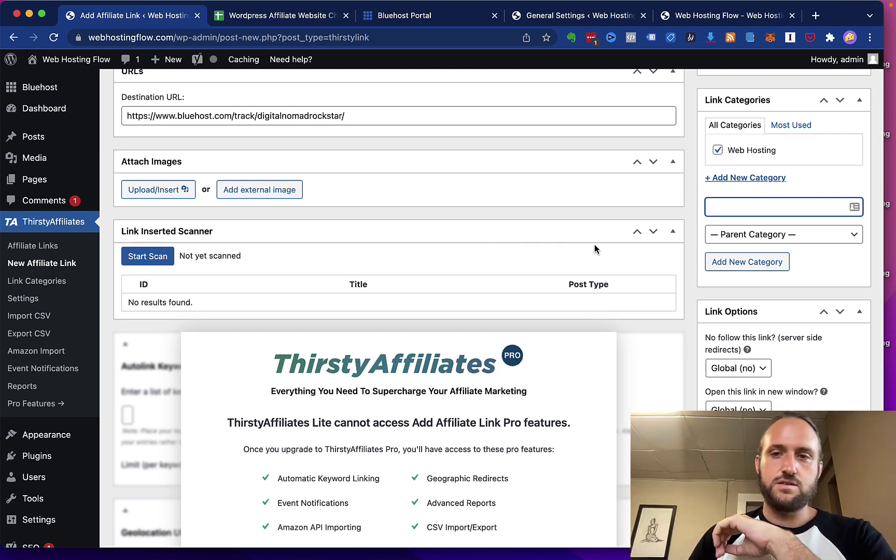
# Step: Set the Bluehost affiliate link's new-window option to Yes and save the link
pyautogui.scroll(-3, 697, 290)
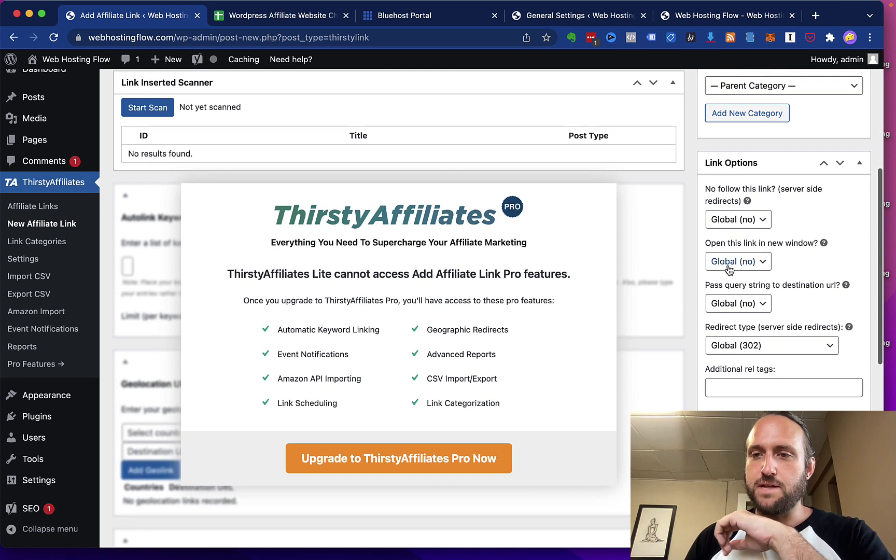
pyautogui.rightClick(691, 209)
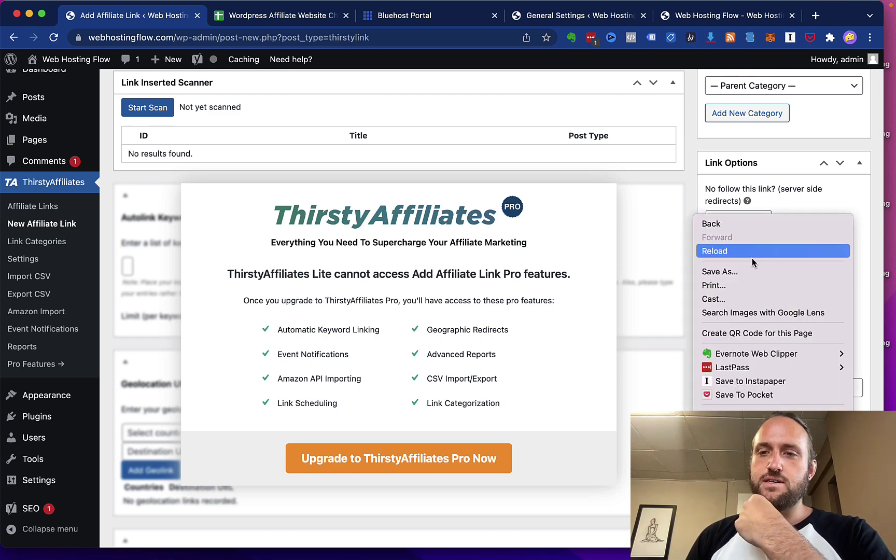
pyautogui.click(691, 208)
pyautogui.click(755, 265)
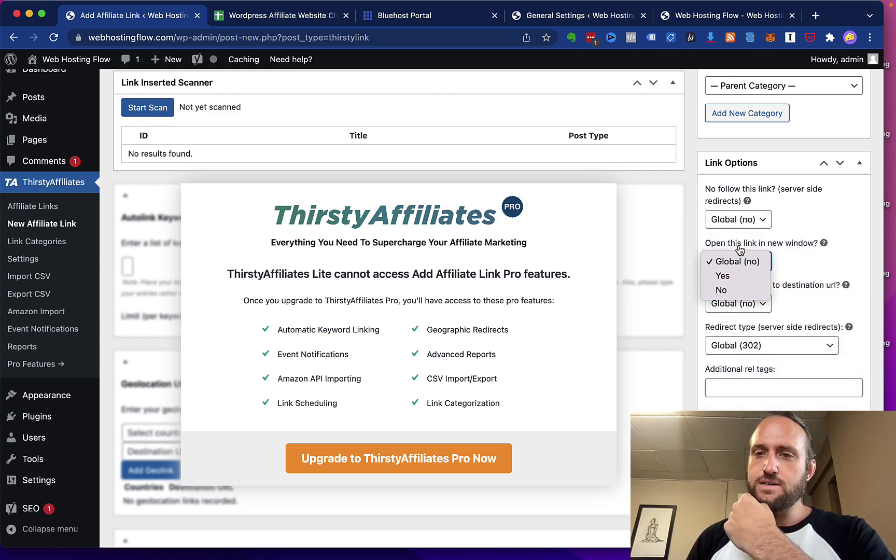
pyautogui.click(736, 279)
pyautogui.click(734, 262)
pyautogui.click(716, 247)
pyautogui.click(737, 262)
pyautogui.click(721, 274)
pyautogui.scroll(5, 699, 220)
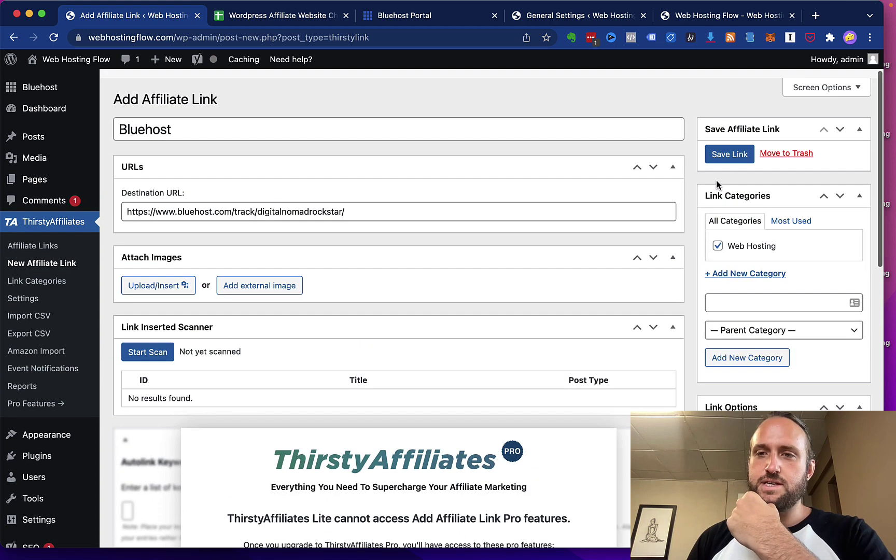
pyautogui.click(730, 154)
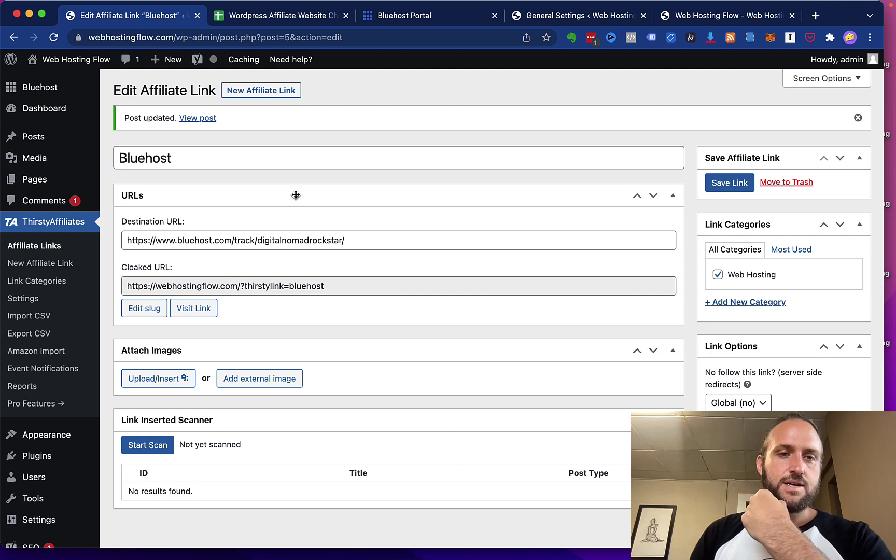
# Step: Examine the saved Bluehost link's destination URL and compare it with its cloaked URL
pyautogui.scroll(-2, 296, 195)
pyautogui.scroll(1, 296, 196)
pyautogui.click(127, 212)
pyautogui.moveTo(127, 211); pyautogui.dragTo(344, 212)
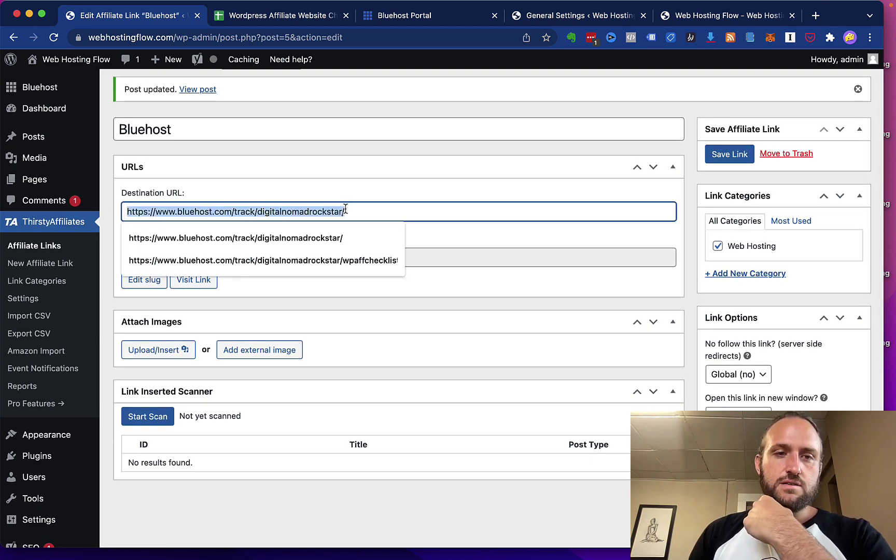
pyautogui.click(276, 167)
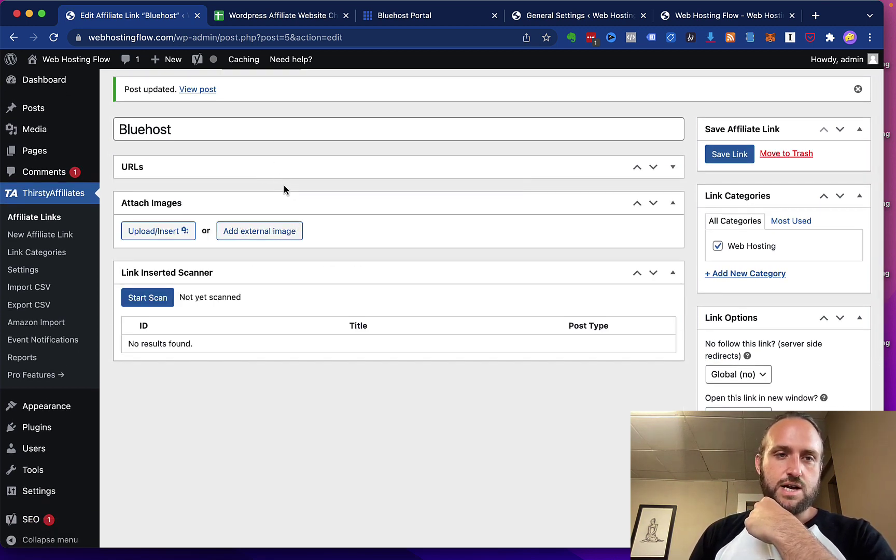
pyautogui.click(321, 171)
pyautogui.scroll(-1, 161, 194)
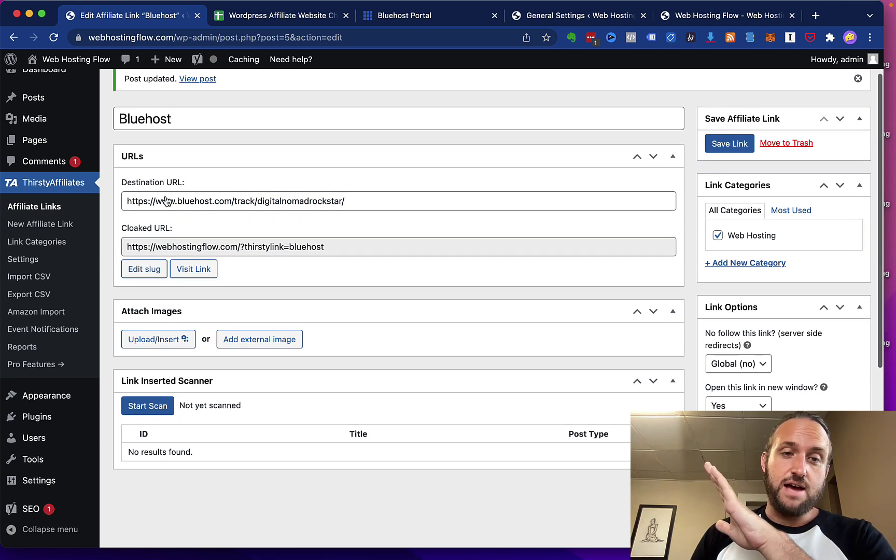
pyautogui.moveTo(129, 249); pyautogui.dragTo(344, 248)
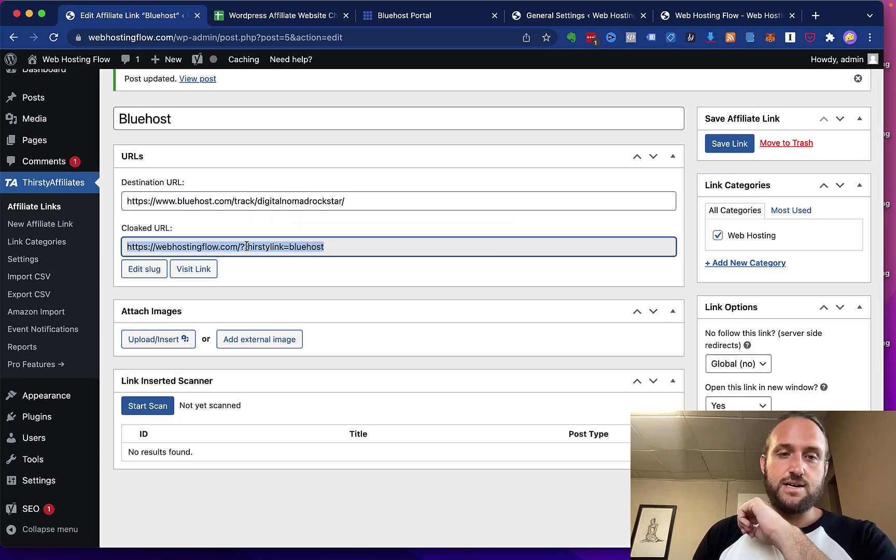
pyautogui.moveTo(337, 250); pyautogui.dragTo(126, 248)
pyautogui.click(220, 228)
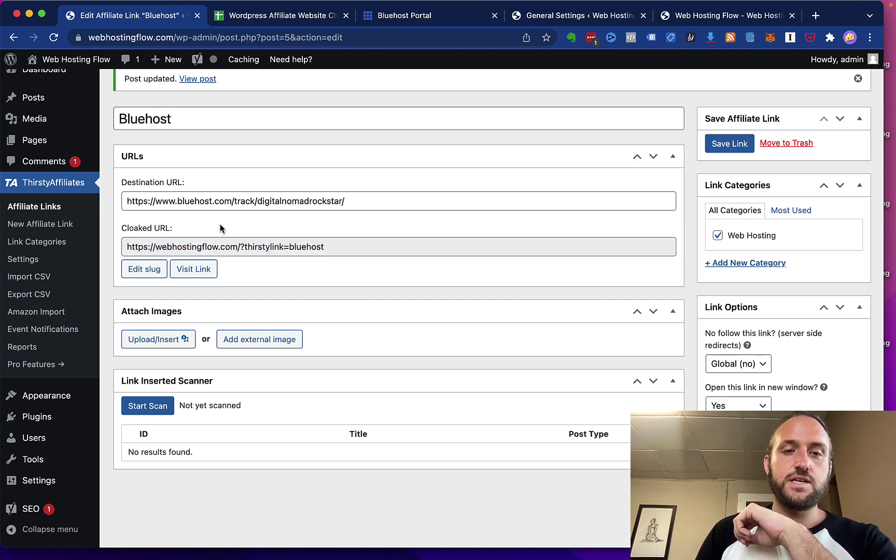
# Step: Open the cloaked URL's slug for editing and save it as bluehost
pyautogui.scroll(1, 215, 226)
pyautogui.click(141, 281)
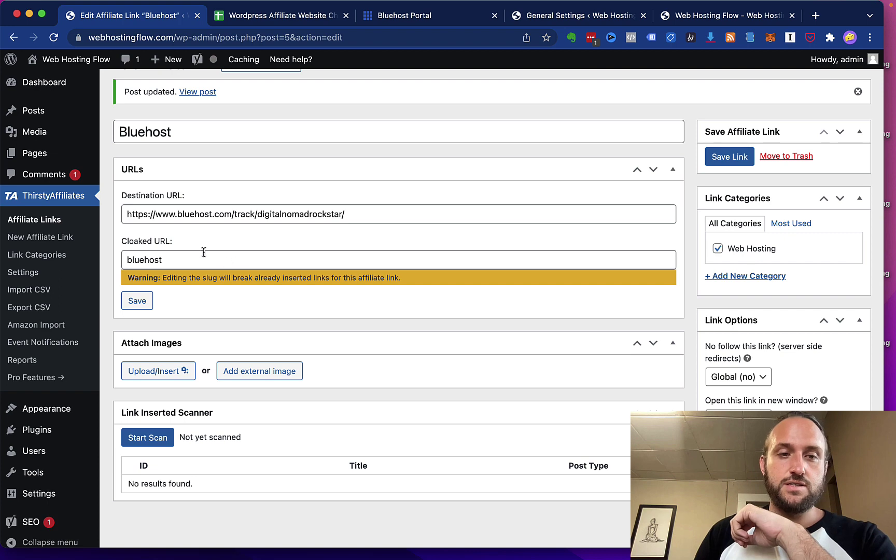
pyautogui.click(140, 302)
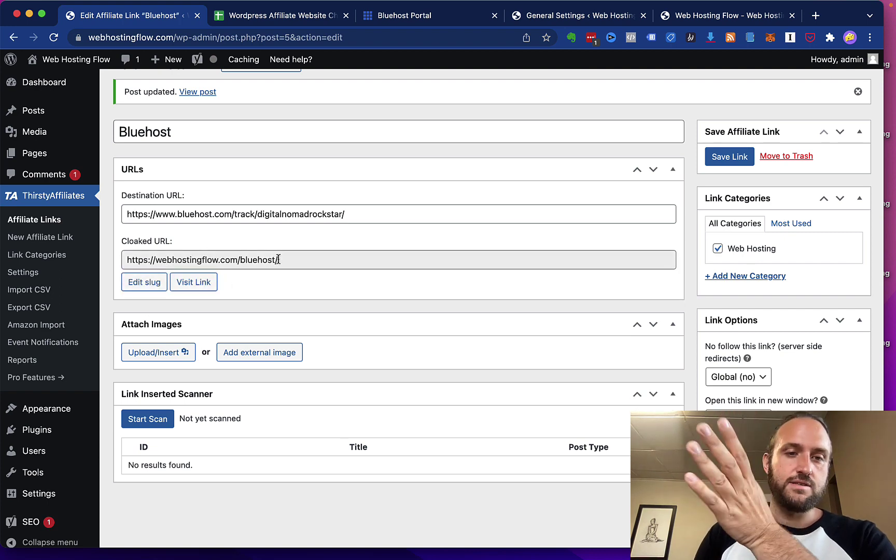
# Step: Copy the cloaked URL and paste it into cell C38 of the checklist spreadsheet, in the Thirsty Affiliates Plugin row
pyautogui.scroll(-1, 289, 281)
pyautogui.tripleClick(266, 244)
pyautogui.press('super+c')
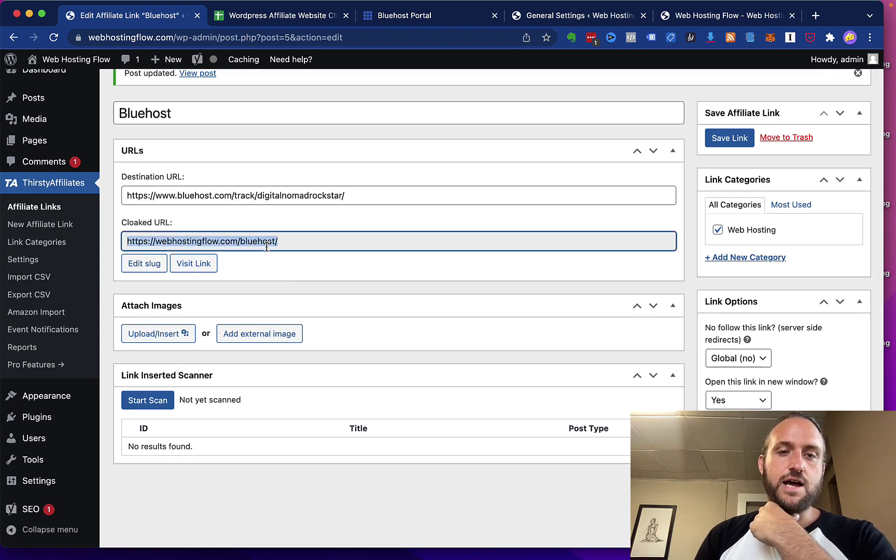
pyautogui.click(288, 17)
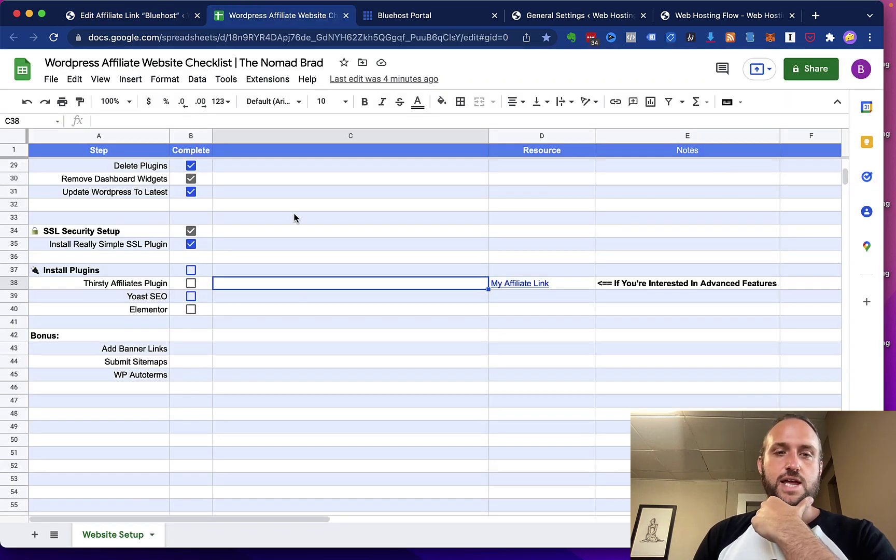
pyautogui.press('super+v')
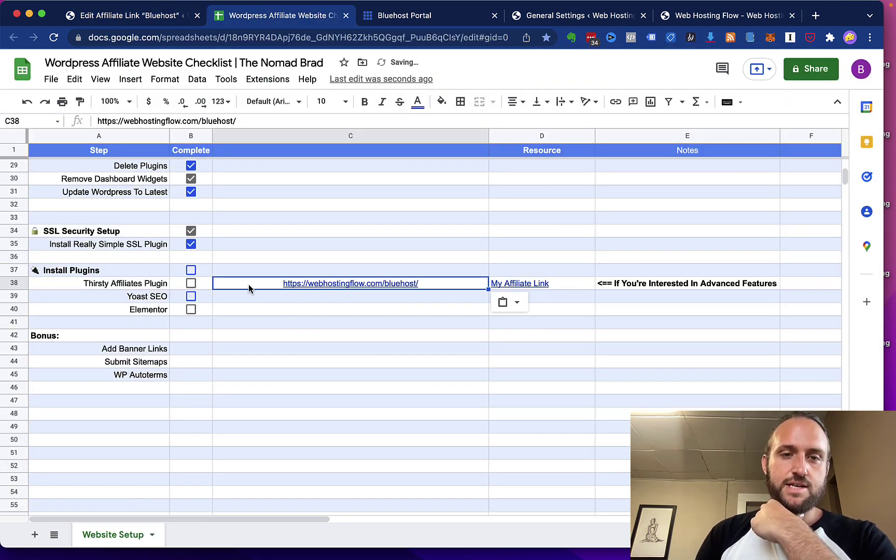
pyautogui.click(251, 274)
pyautogui.click(250, 285)
pyautogui.click(236, 260)
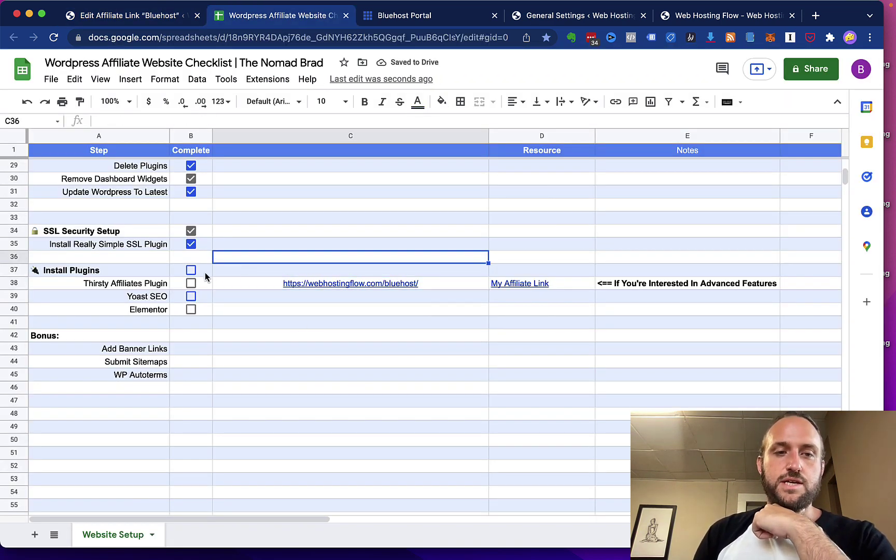
# Step: Mark the Install Plugins and Thirsty Affiliates Plugin rows as complete in the checklist
pyautogui.click(189, 283)
pyautogui.click(191, 283)
pyautogui.click(191, 271)
pyautogui.click(192, 283)
pyautogui.scroll(-1, 213, 293)
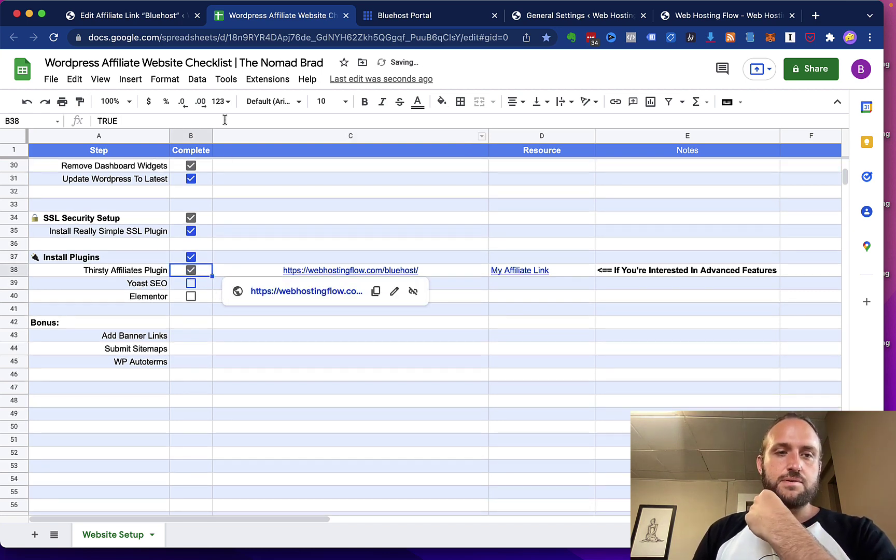
# Step: Switch back to WordPress and view the ThirstyAffiliates list of affiliate links
pyautogui.click(173, 11)
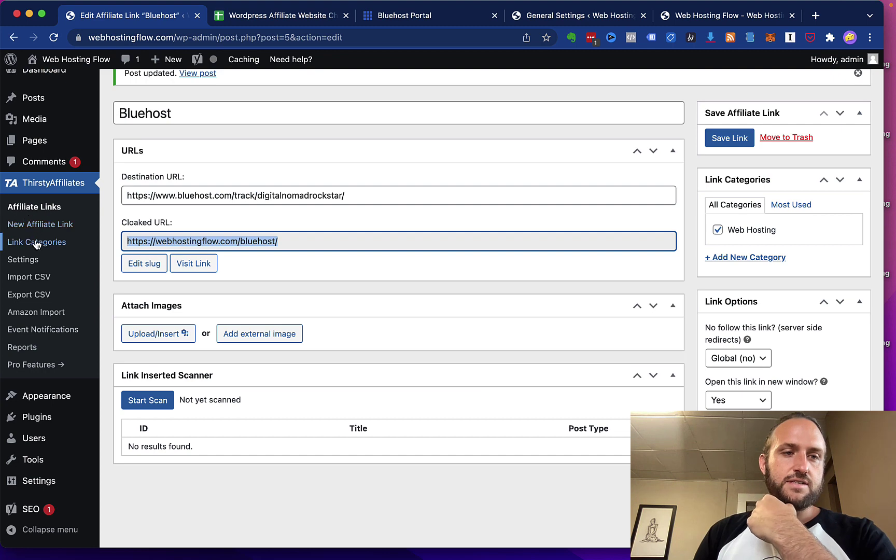
pyautogui.click(36, 207)
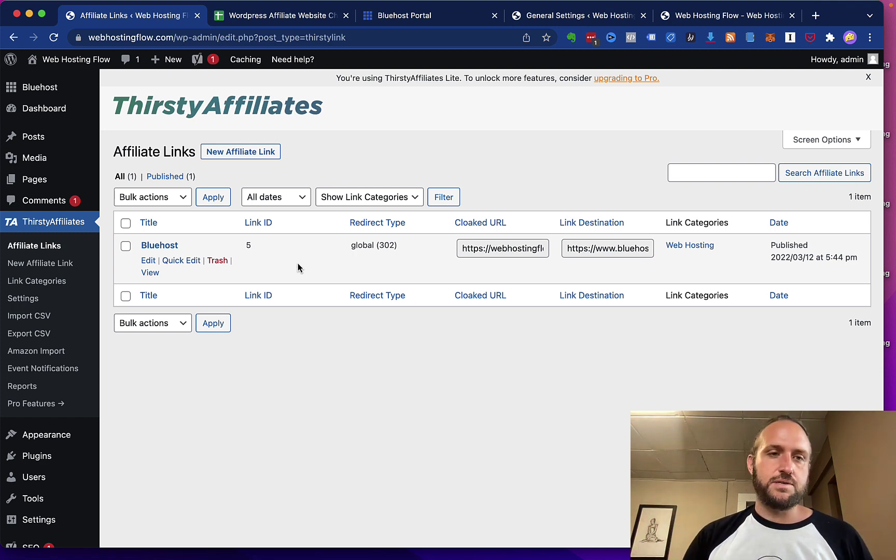
pyautogui.scroll(-1, 343, 164)
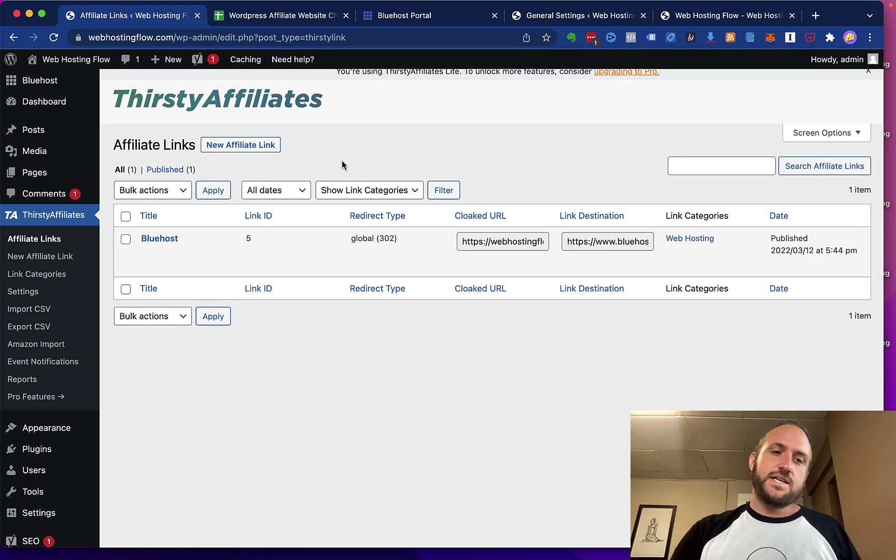
pyautogui.scroll(1, 342, 164)
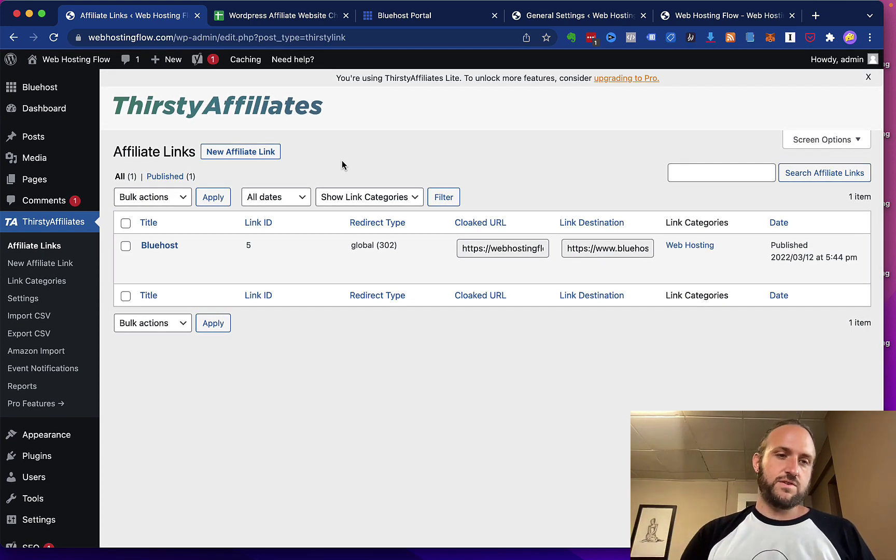
pyautogui.scroll(-1, 342, 165)
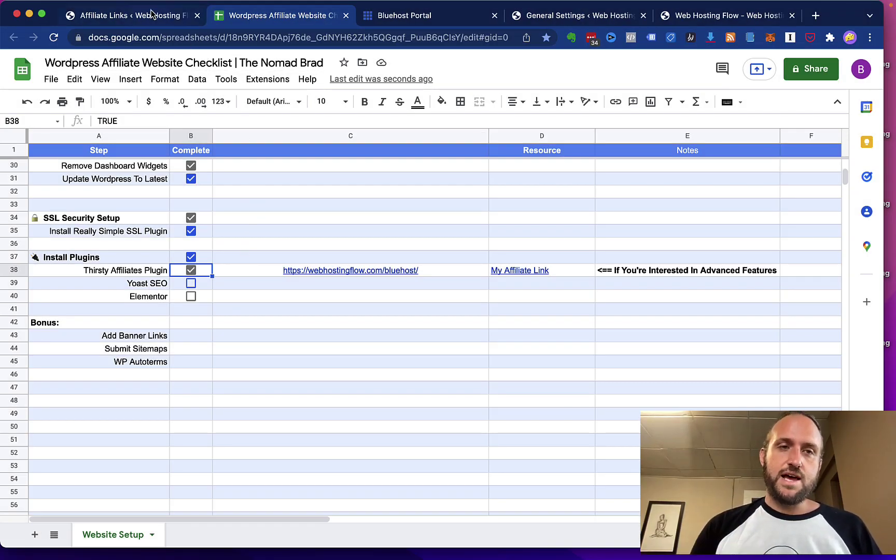
# Step: Select Yoast SEO in the checklist, then open that plugin's settings from the installed plugins in WordPress
pyautogui.click(149, 285)
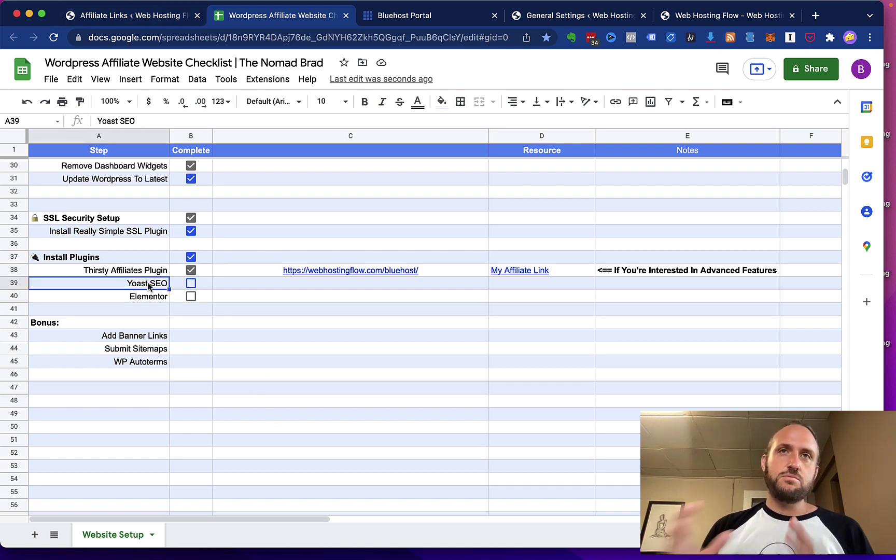
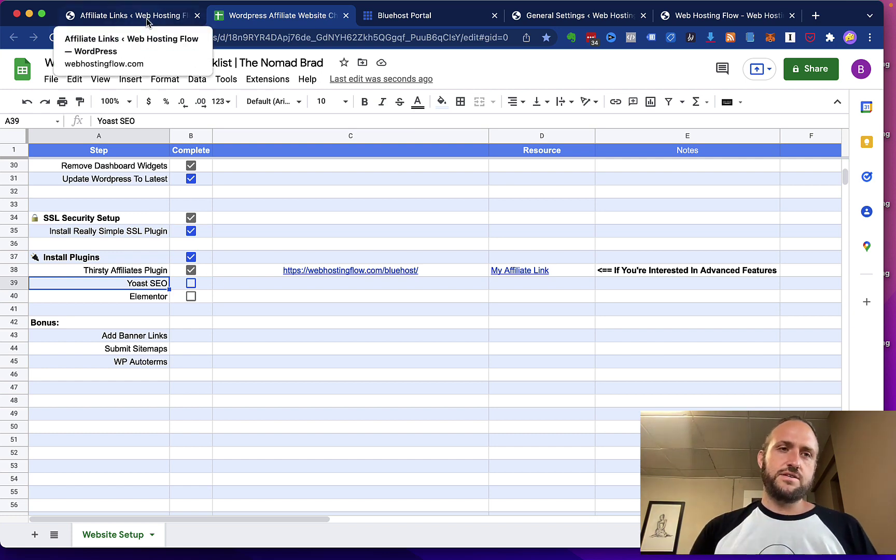
pyautogui.click(146, 20)
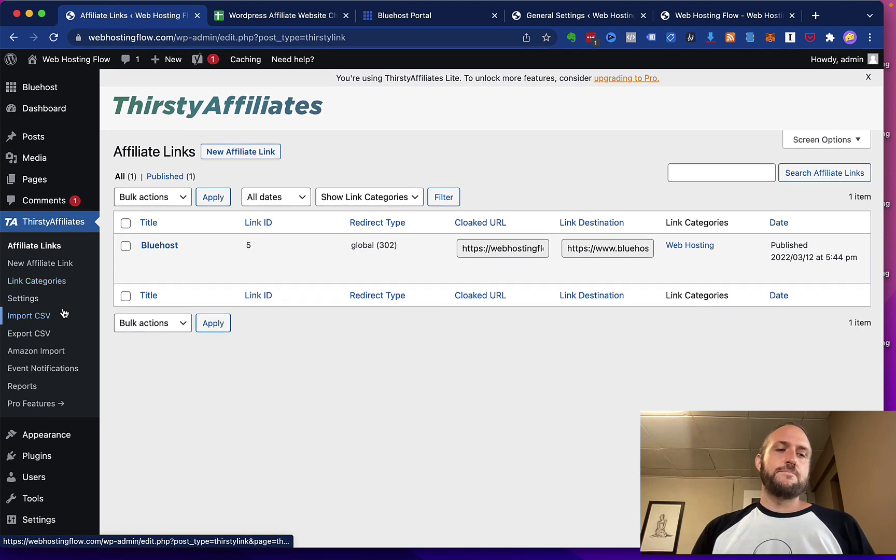
pyautogui.moveTo(161, 277)
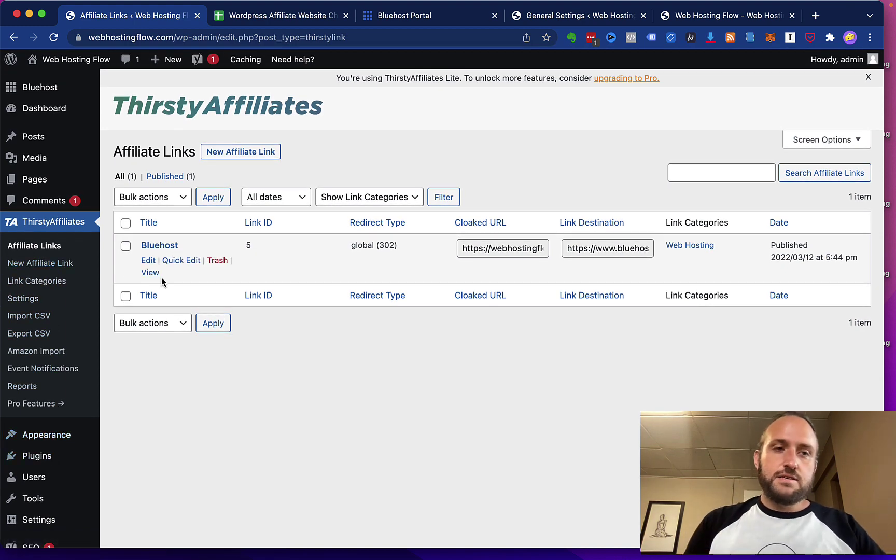
pyautogui.scroll(-2, 37, 358)
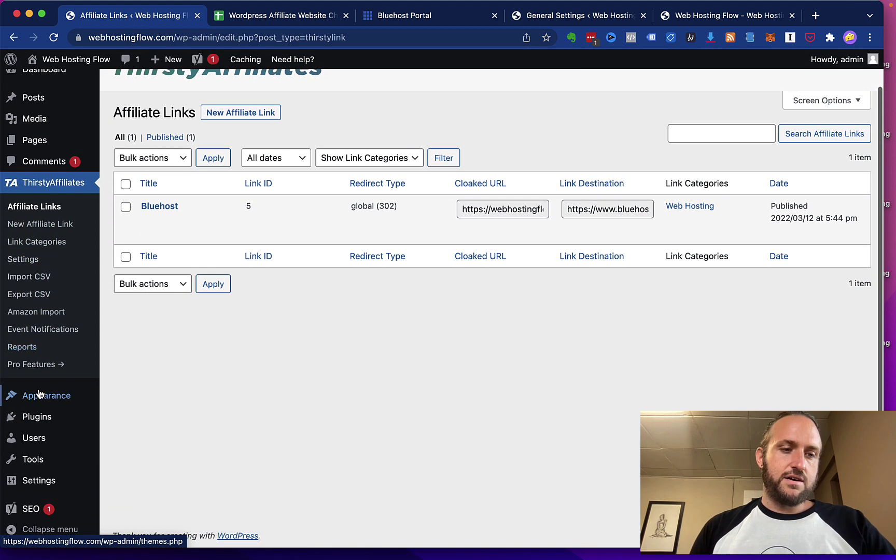
pyautogui.moveTo(38, 421)
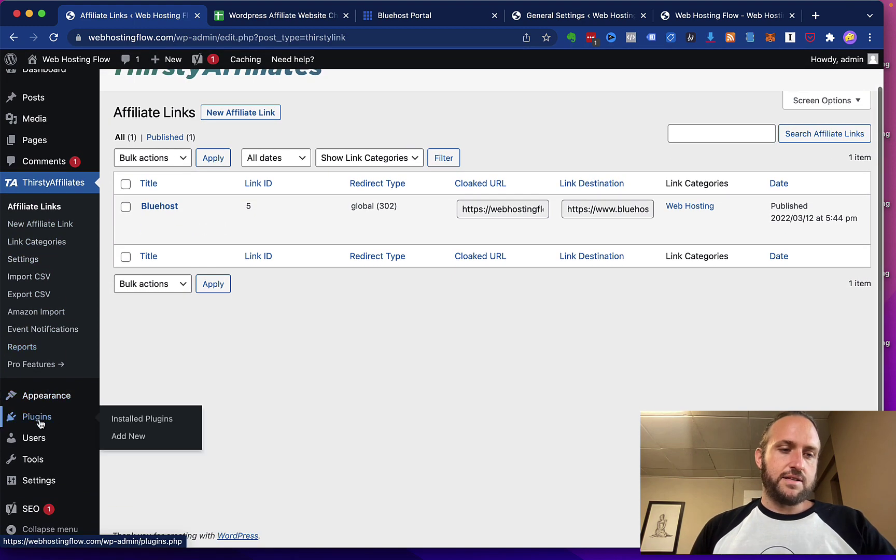
pyautogui.click(133, 424)
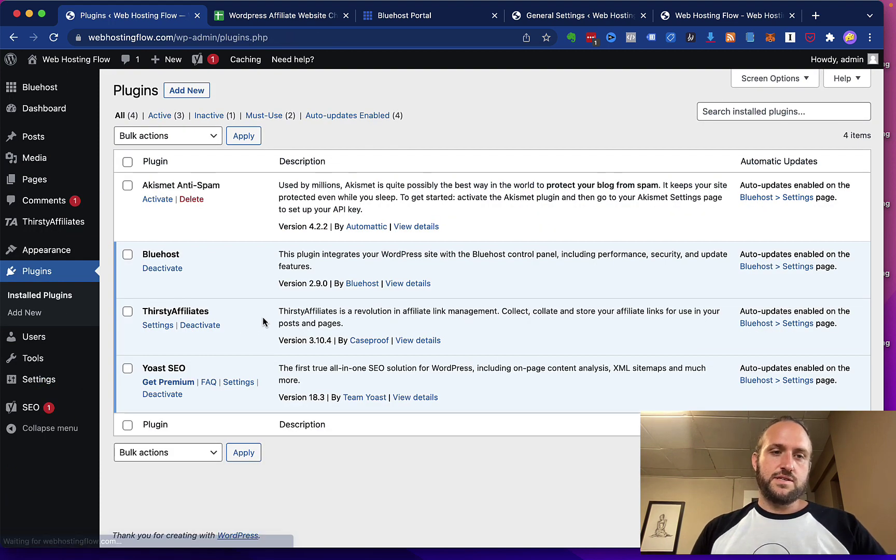
pyautogui.click(243, 382)
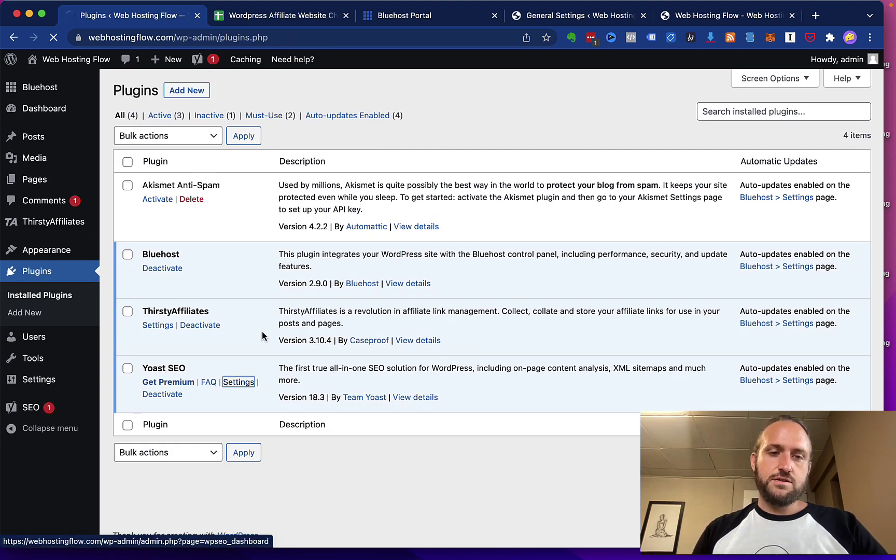
# Step: Review the on/off options in the Yoast SEO Features settings, including XML sitemaps and usage tracking
pyautogui.click(207, 121)
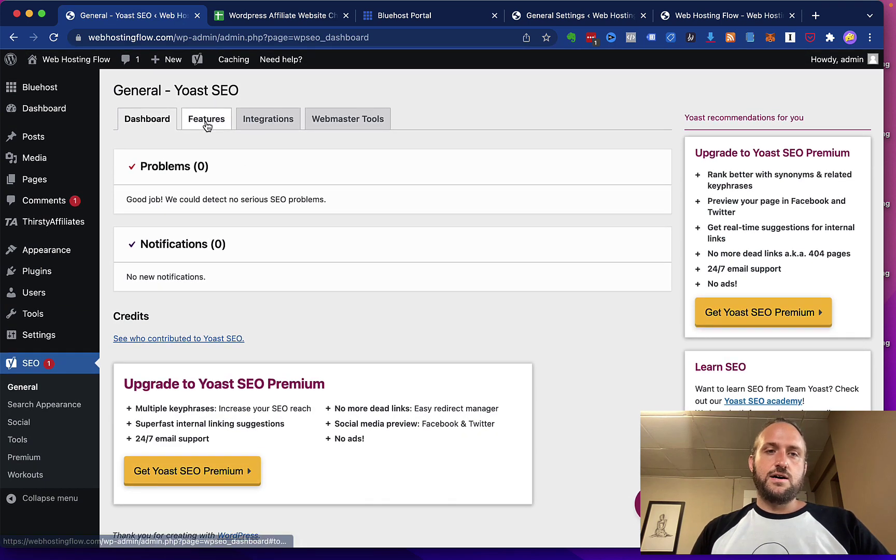
pyautogui.scroll(-2, 270, 226)
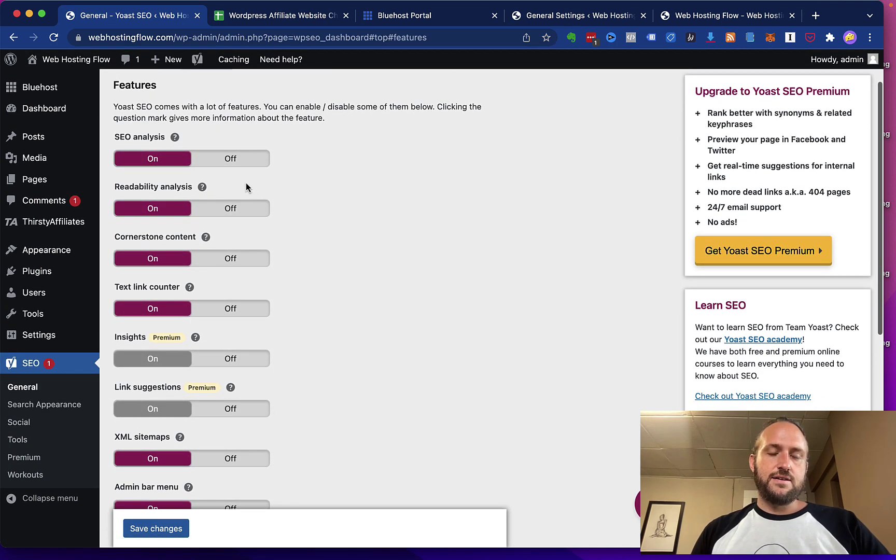
pyautogui.scroll(2, 262, 156)
pyautogui.scroll(-1, 239, 176)
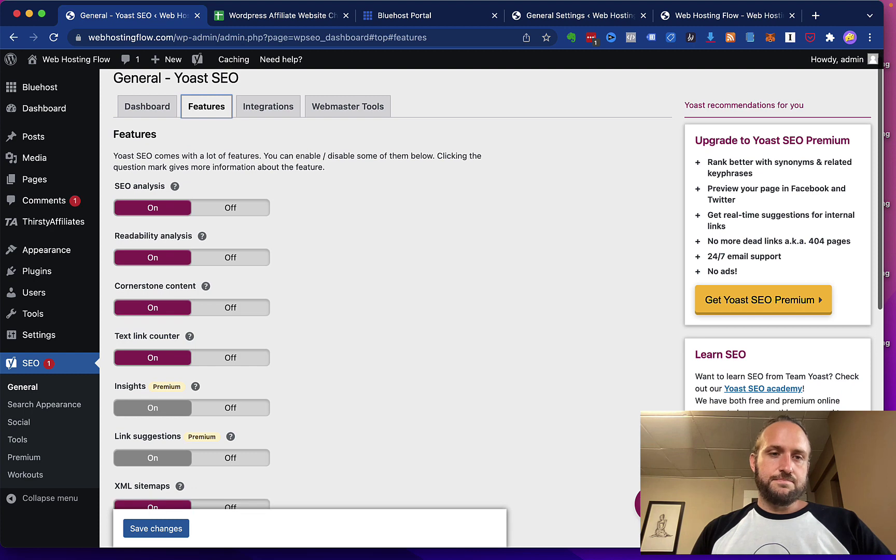
pyautogui.scroll(-5, 270, 192)
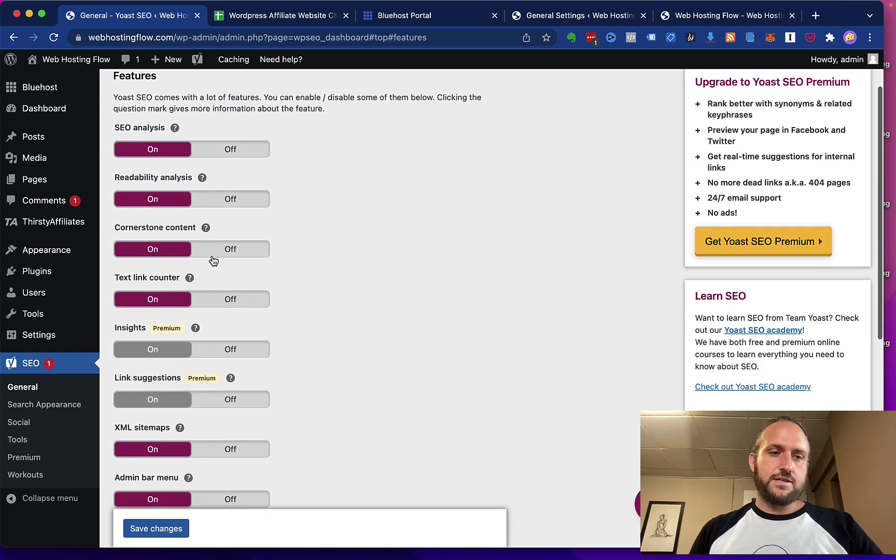
pyautogui.scroll(-4, 210, 251)
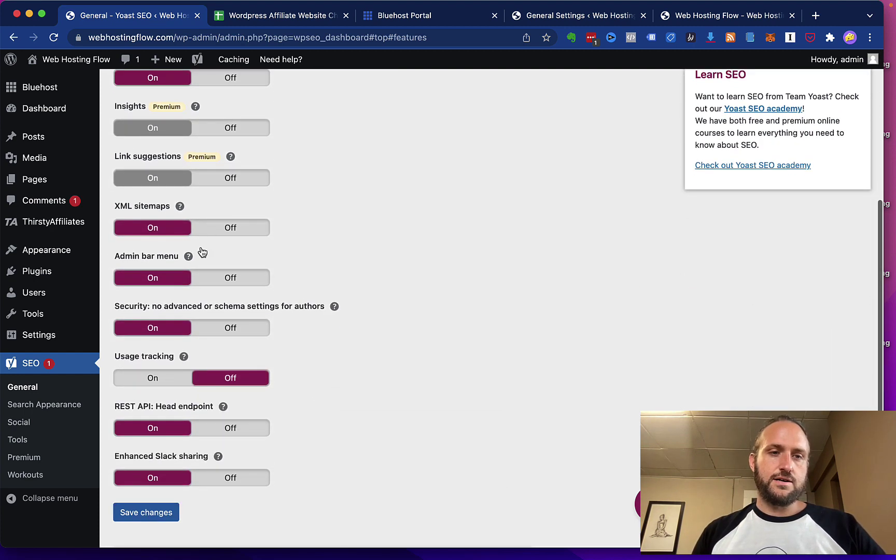
# Step: Show the explanation for the XML sitemaps feature and look over the surrounding Yoast SEO feature settings
pyautogui.click(179, 206)
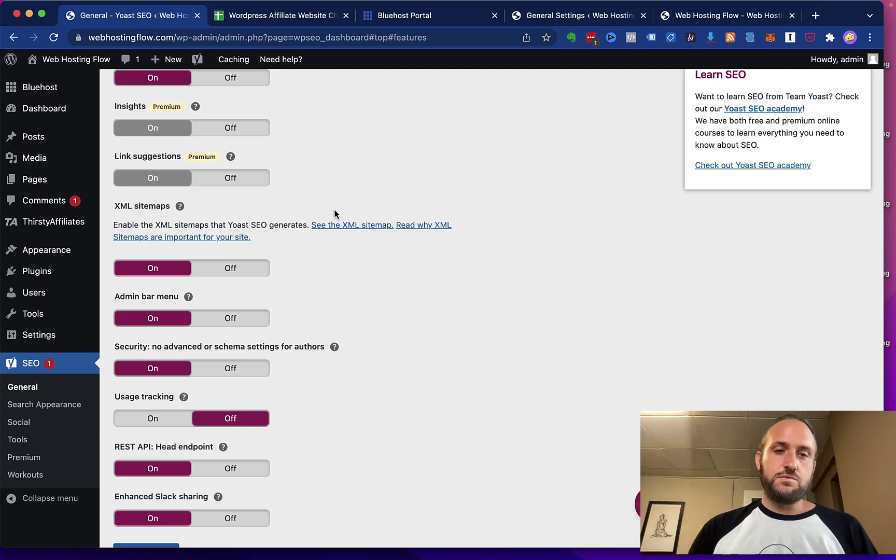
pyautogui.scroll(-1, 300, 178)
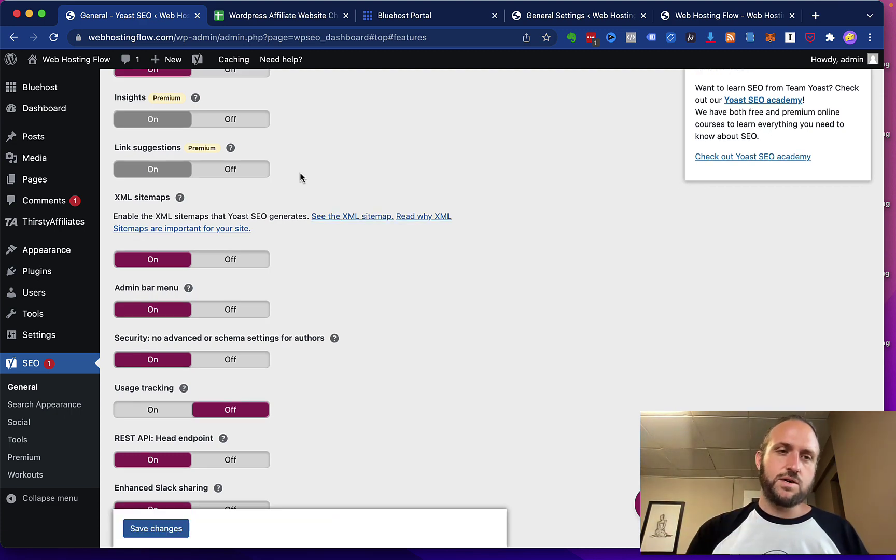
pyautogui.scroll(3, 300, 177)
pyautogui.scroll(2, 299, 178)
# Step: Start a new WordPress post, dismiss the block editor welcome guide and look at its Yoast SEO section
pyautogui.moveTo(33, 137)
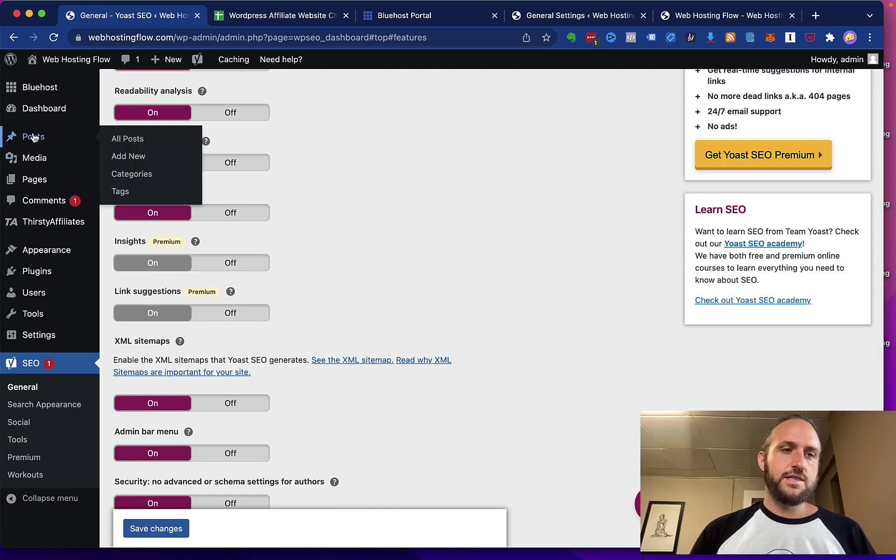
pyautogui.click(130, 157)
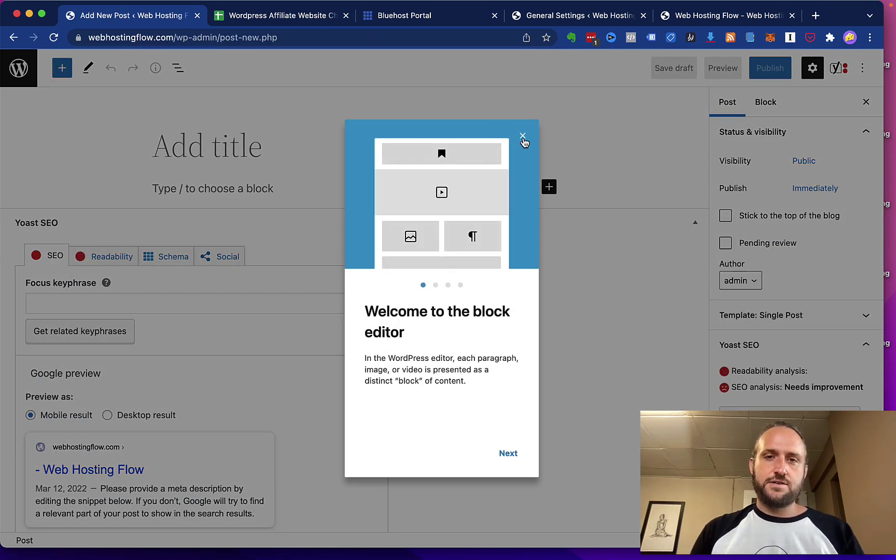
pyautogui.click(521, 136)
pyautogui.scroll(-3, 179, 280)
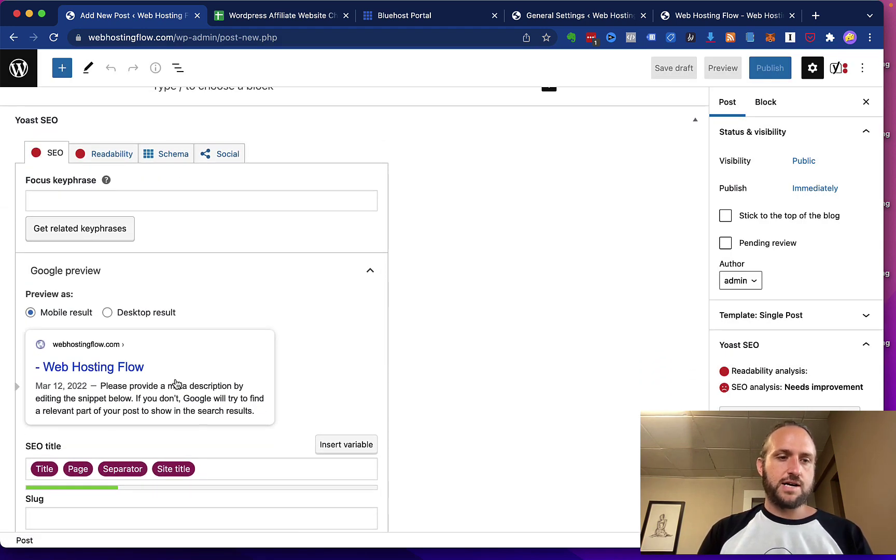
pyautogui.scroll(3, 98, 420)
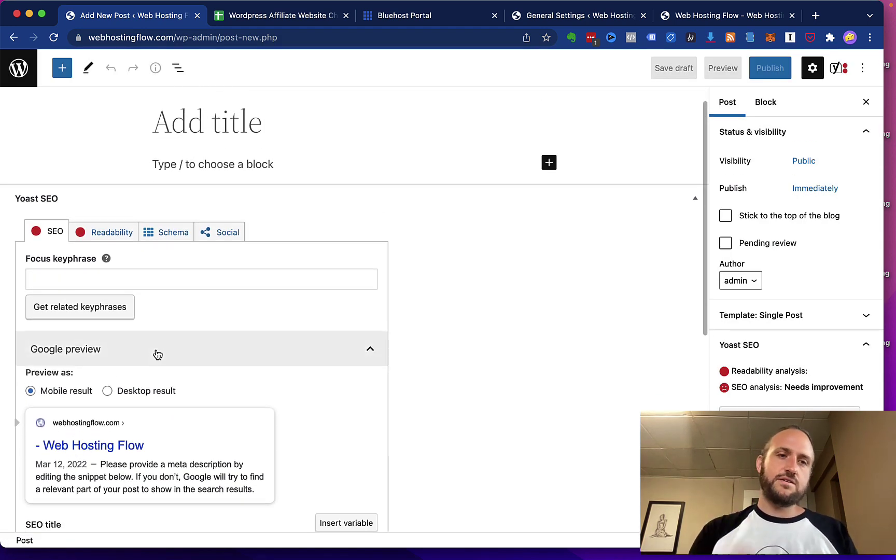
# Step: Title the new post "Bluehost Webhosting"
pyautogui.scroll(1, 194, 242)
pyautogui.click(219, 160)
pyautogui.write('My')
pyautogui.press('BackSpace')
pyautogui.press('BackSpace')
pyautogui.write('Bluehost H')
pyautogui.press('BackSpace')
pyautogui.write('Webshoting')
pyautogui.press('super+a')
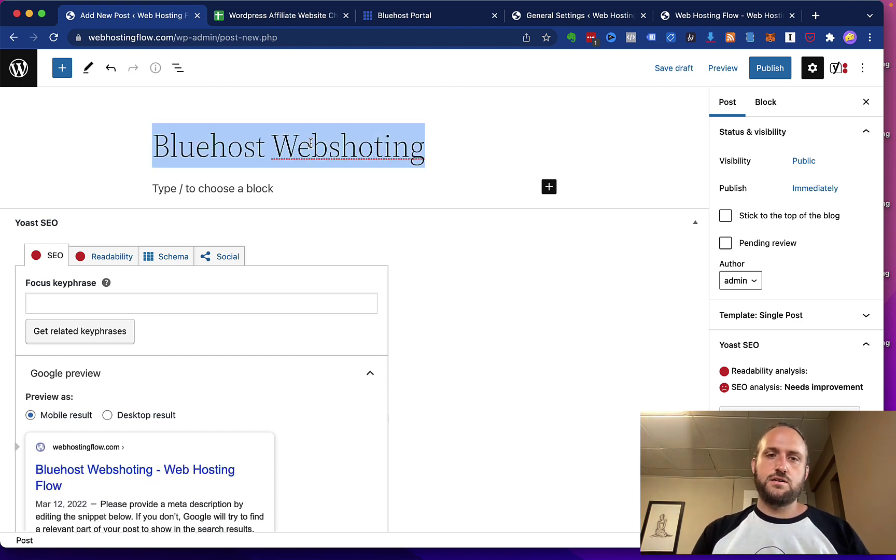
pyautogui.doubleClick(296, 143)
pyautogui.write('Webho')
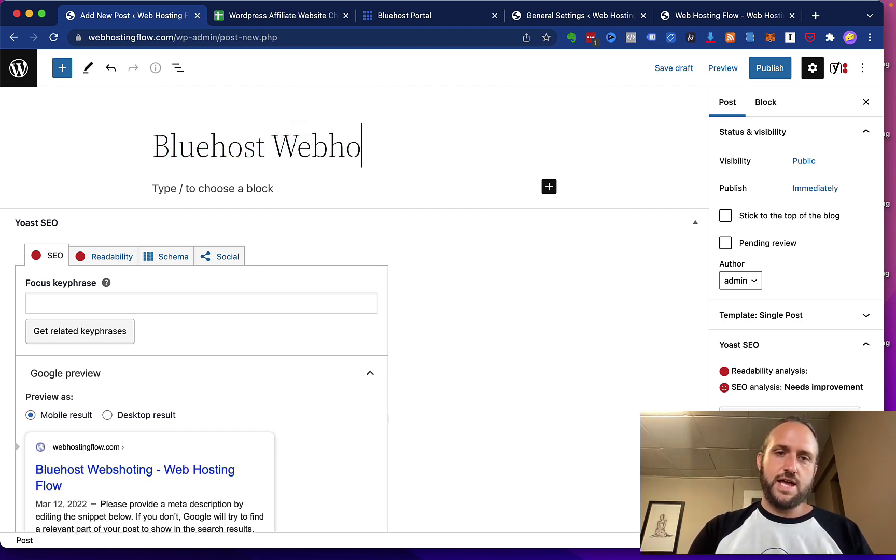
pyautogui.write('sting')
# Step: Copy the post title into Yoast SEO's focus keyphrase, making it "Bluehost Webhosting"
pyautogui.press('super+a')
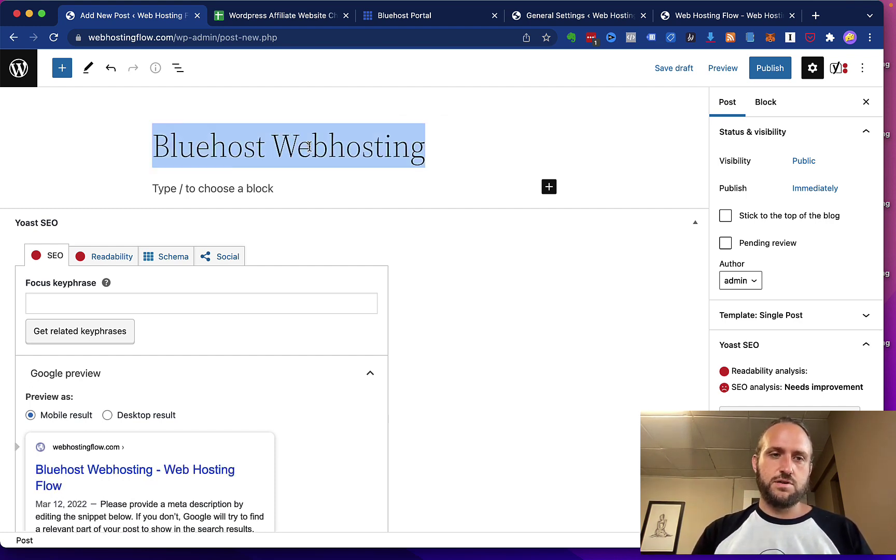
pyautogui.press('super+c')
pyautogui.click(195, 312)
pyautogui.press('super+v')
# Step: Examine the post's Yoast SEO feedback: the Google preview, SEO title, meta description, and the problems and good results in the SEO analysis
pyautogui.scroll(-1, 103, 311)
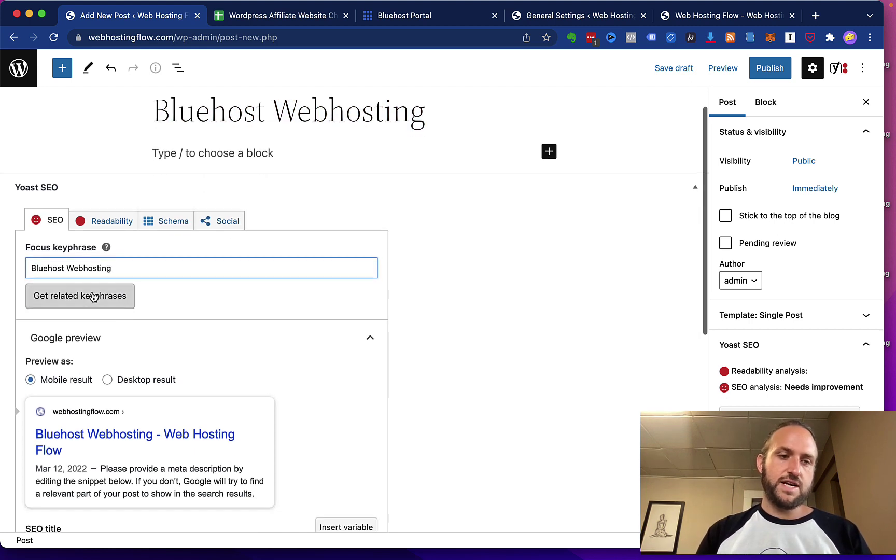
pyautogui.scroll(-5, 240, 290)
pyautogui.click(260, 411)
pyautogui.click(234, 366)
pyautogui.scroll(1, 252, 340)
pyautogui.scroll(-1, 252, 340)
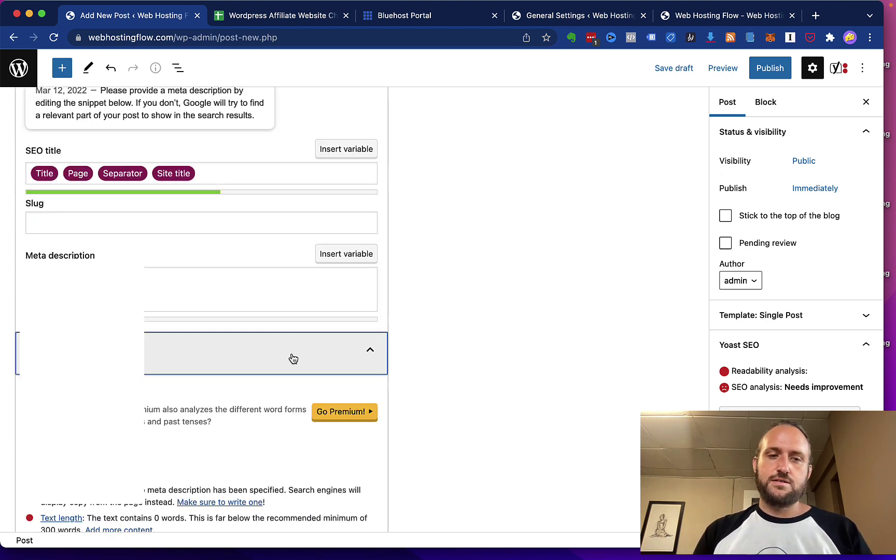
pyautogui.scroll(-7, 178, 289)
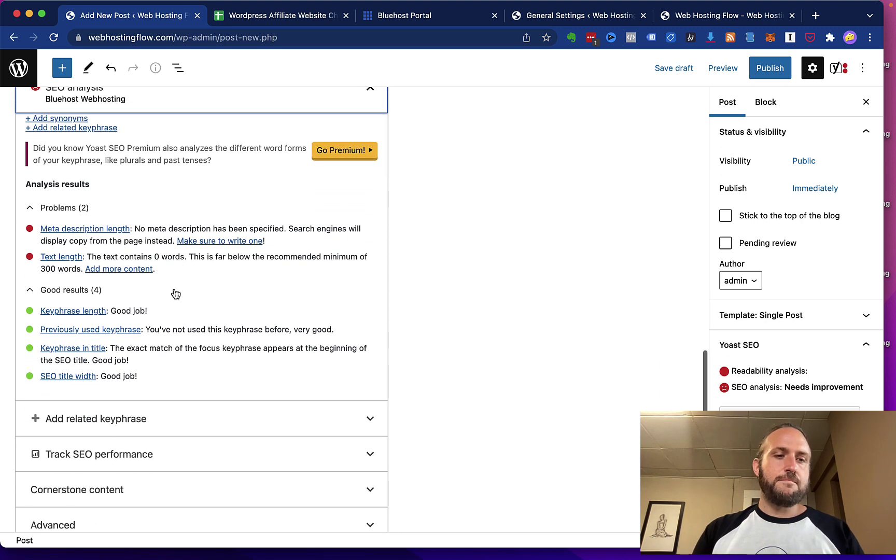
pyautogui.scroll(3, 92, 243)
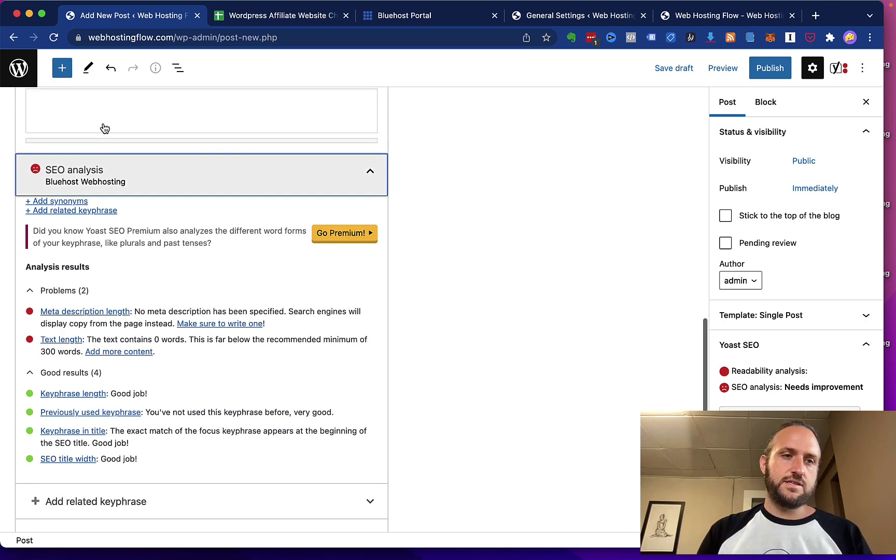
pyautogui.scroll(1, 154, 243)
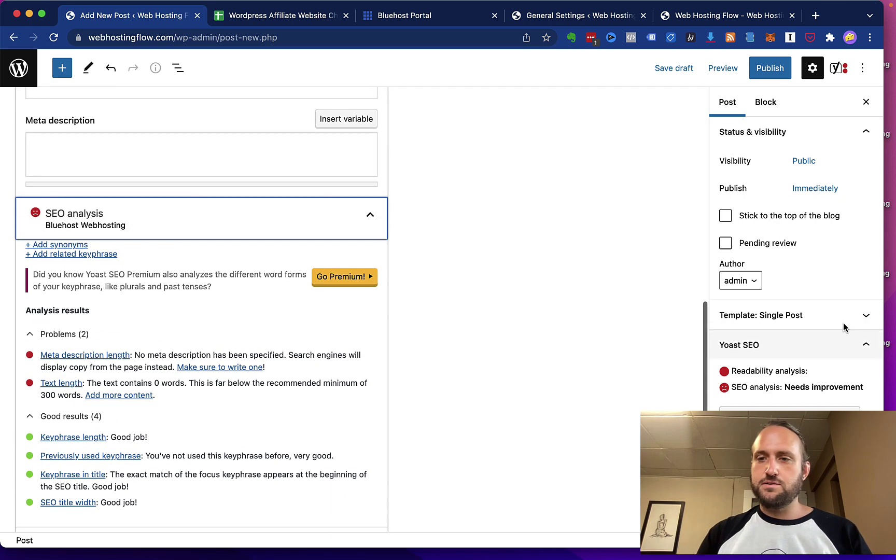
pyautogui.scroll(-2, 211, 325)
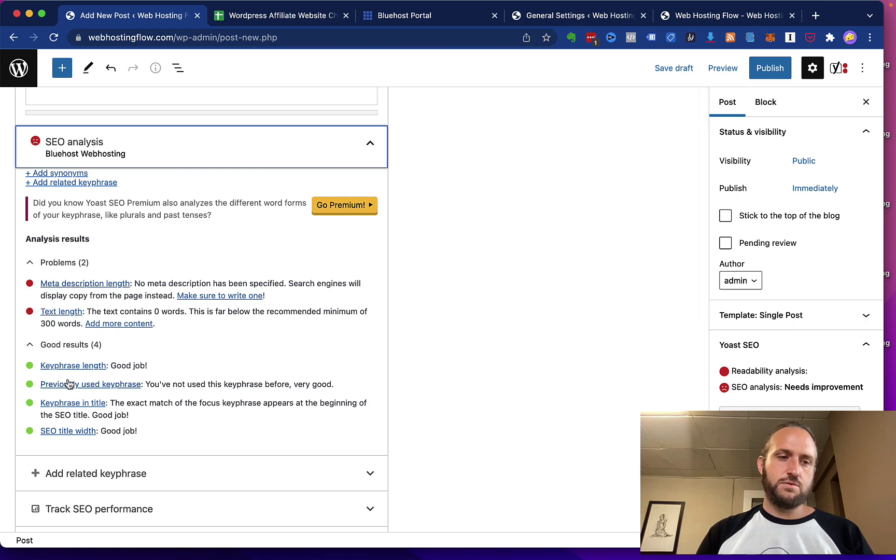
pyautogui.scroll(-1, 160, 415)
pyautogui.scroll(3, 137, 311)
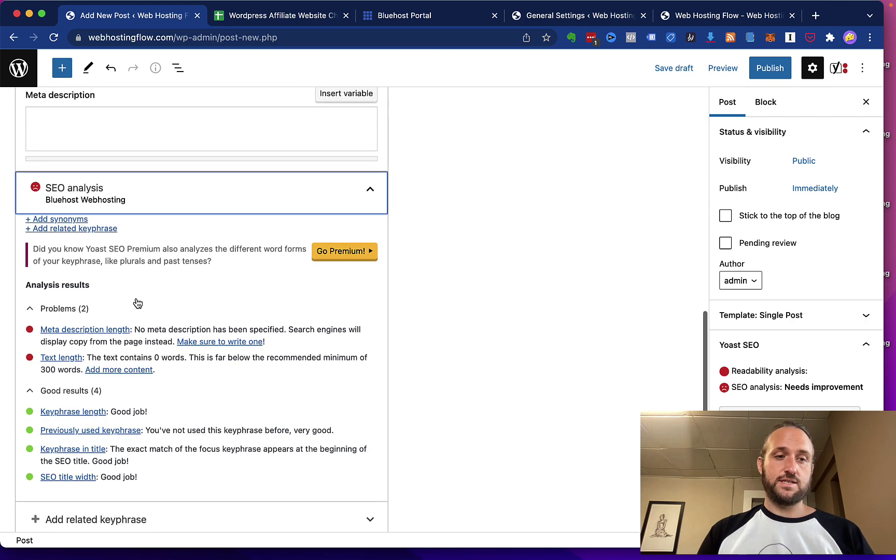
pyautogui.scroll(3, 142, 323)
pyautogui.scroll(-6, 142, 321)
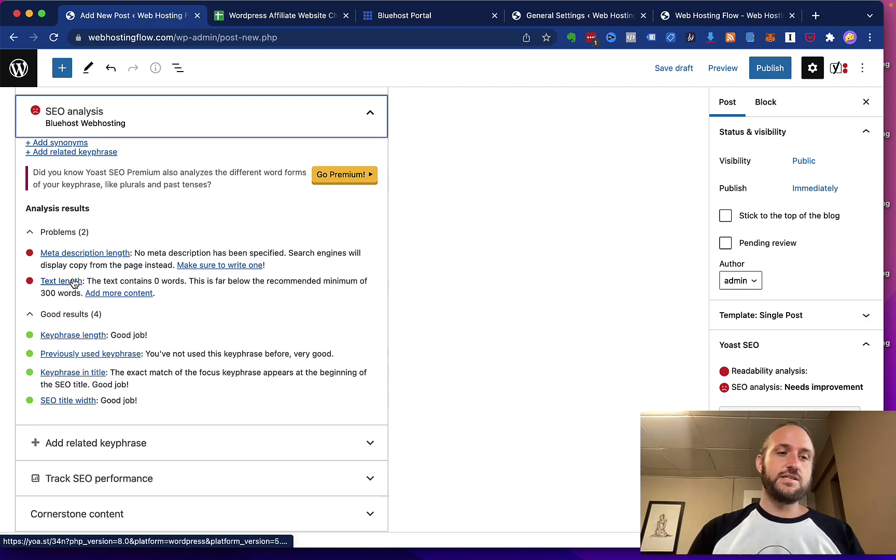
pyautogui.scroll(2, 75, 283)
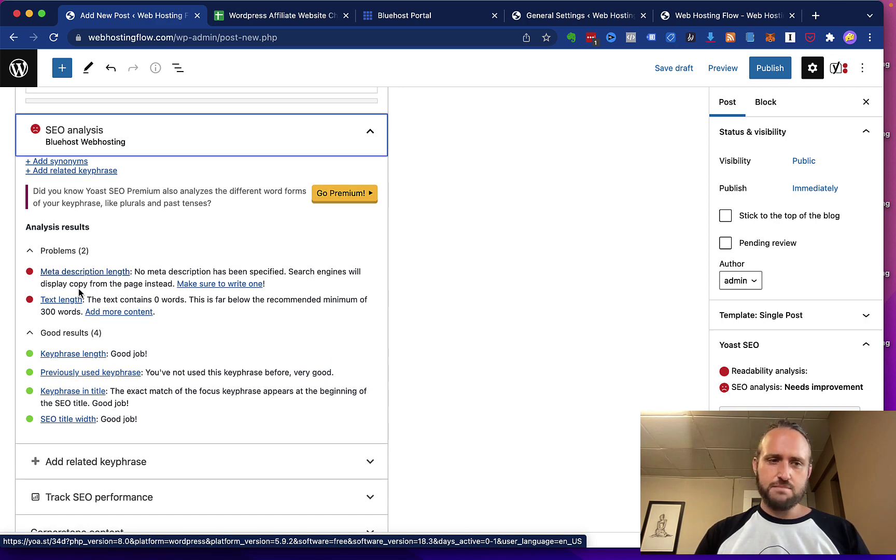
pyautogui.scroll(-3, 78, 394)
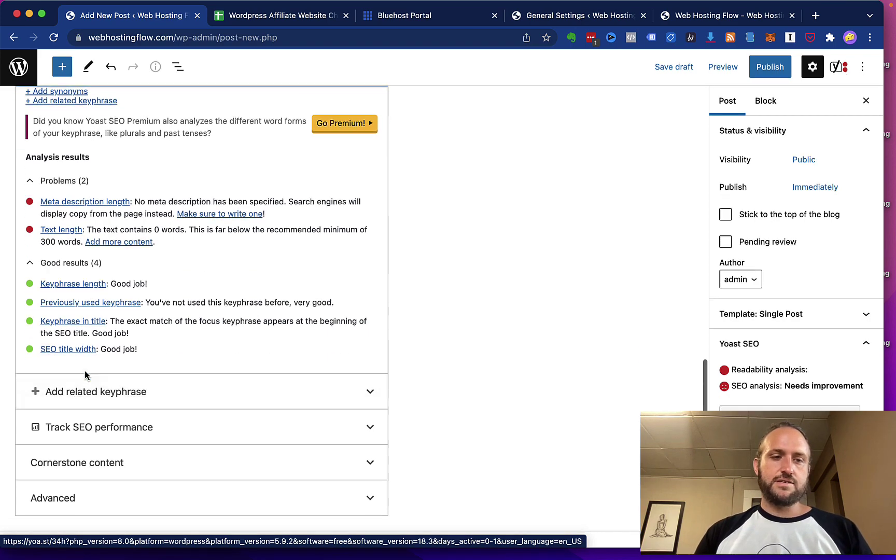
pyautogui.scroll(10, 88, 363)
pyautogui.scroll(-1, 104, 306)
pyautogui.scroll(-3, 108, 315)
pyautogui.scroll(6, 108, 315)
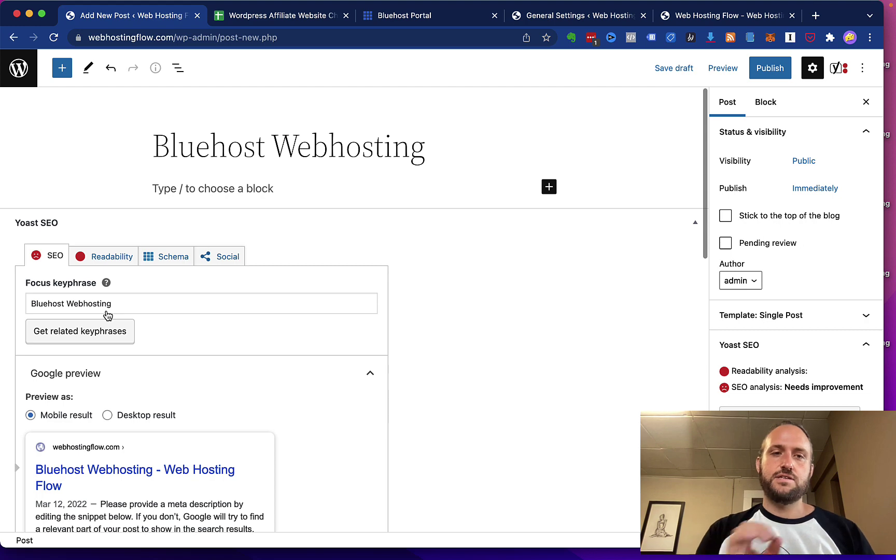
pyautogui.click(113, 259)
pyautogui.click(56, 421)
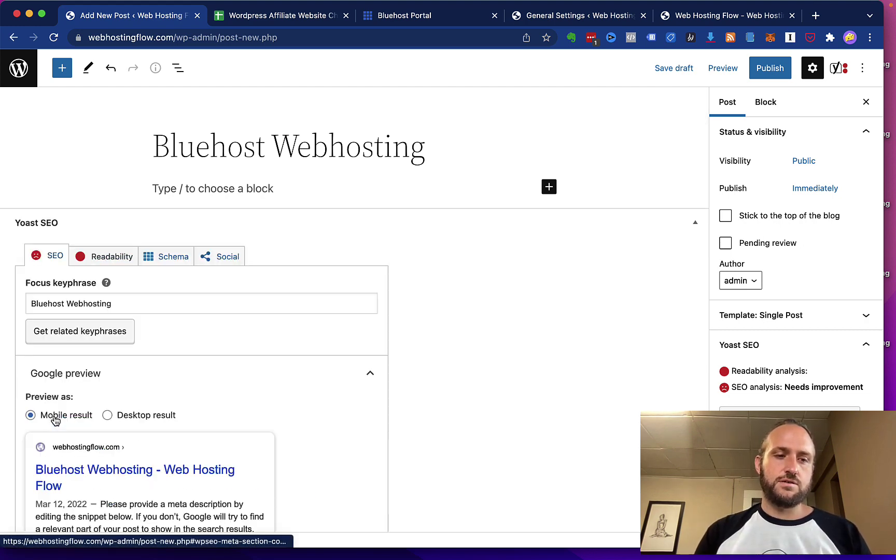
# Step: Leave the post editor without saving the test post and return to the list of posts
pyautogui.click(21, 68)
pyautogui.click(484, 218)
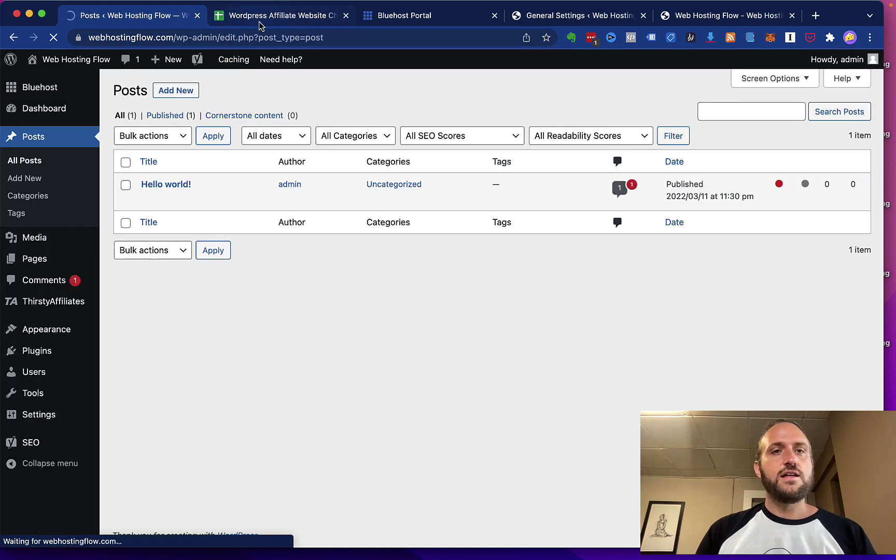
# Step: Switch to the website checklist and mark the Yoast SEO row as complete
pyautogui.click(259, 15)
pyautogui.click(191, 283)
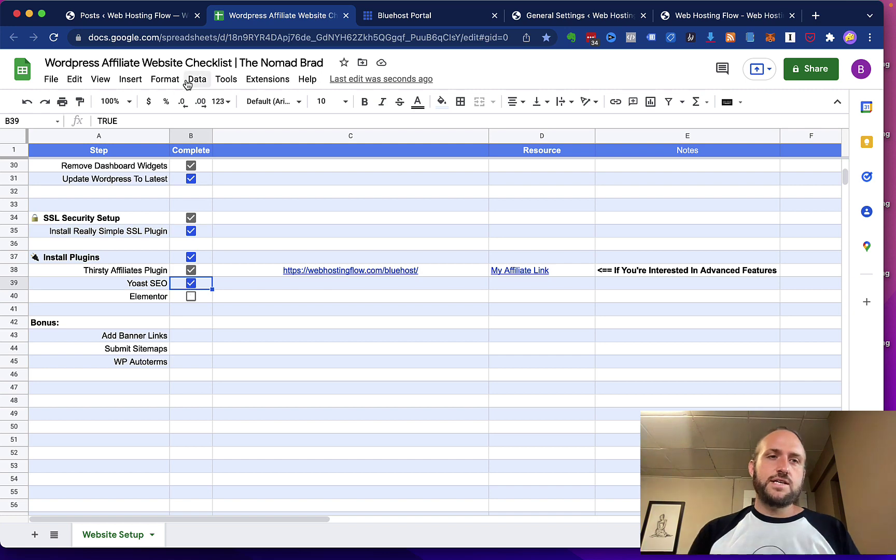
# Step: Switch back to WordPress and look over the sections available under Yoast SEO
pyautogui.click(156, 15)
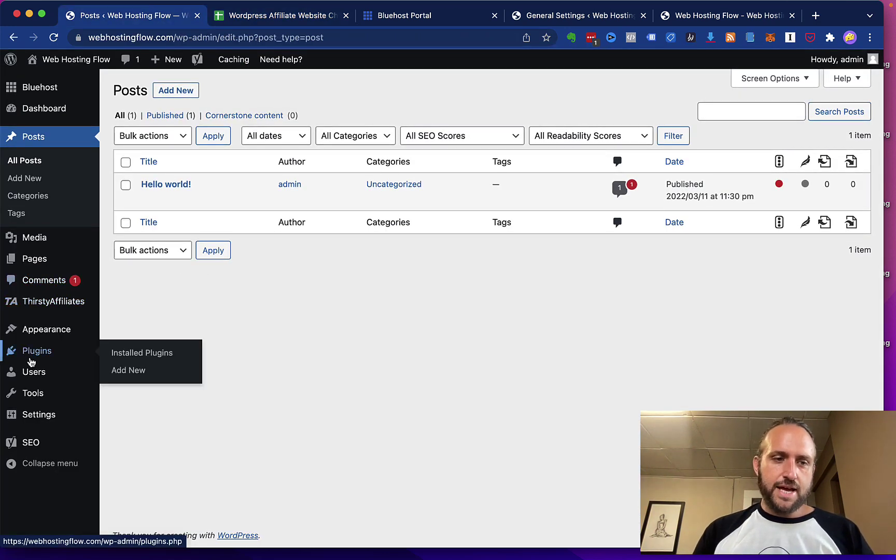
pyautogui.moveTo(40, 445)
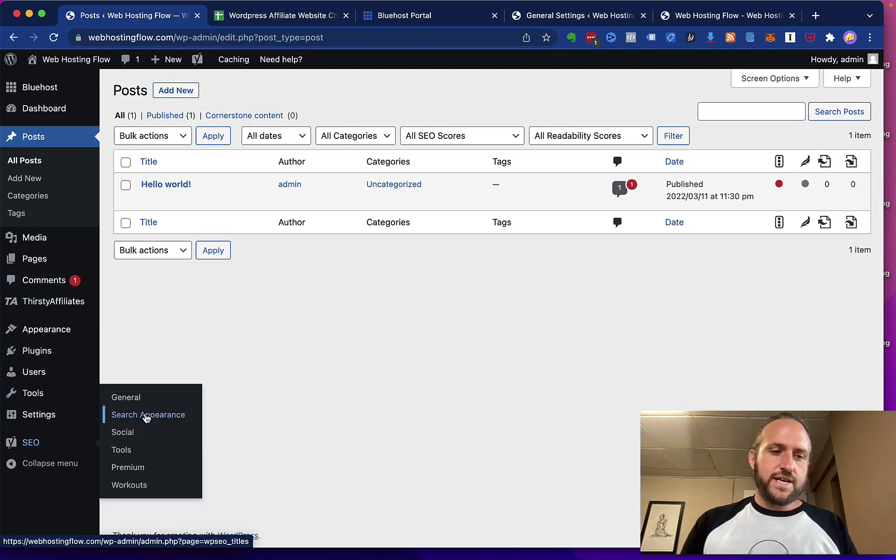
# Step: Return to the website checklist and go over the Yoast SEO and Elementor rows under Install Plugins
pyautogui.click(257, 16)
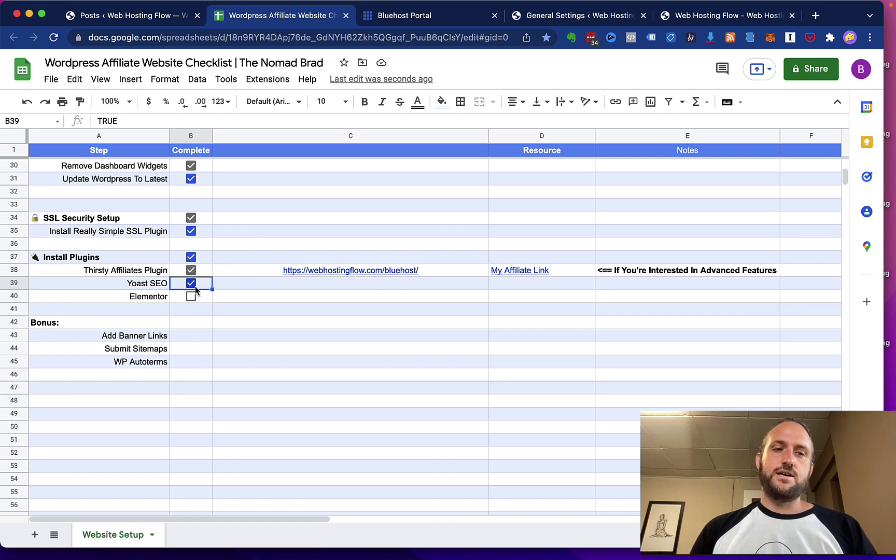
pyautogui.scroll(-1, 223, 301)
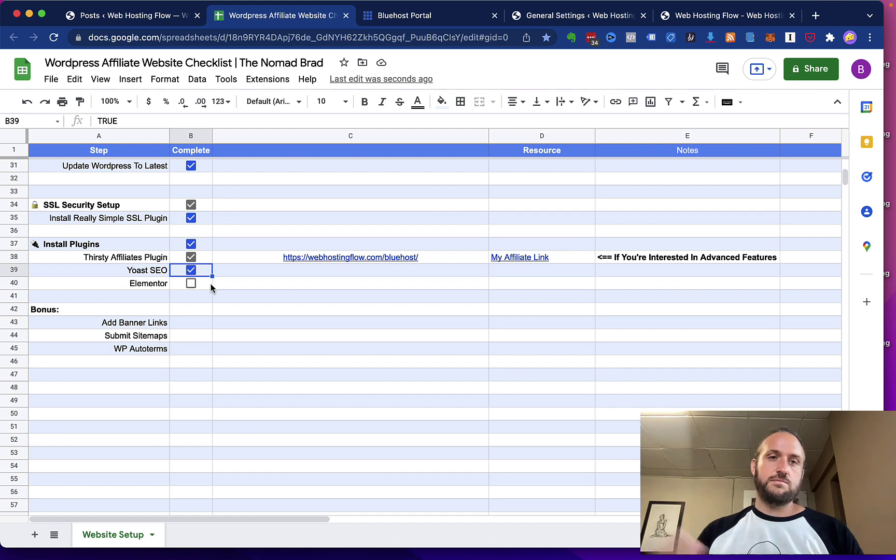
pyautogui.click(147, 284)
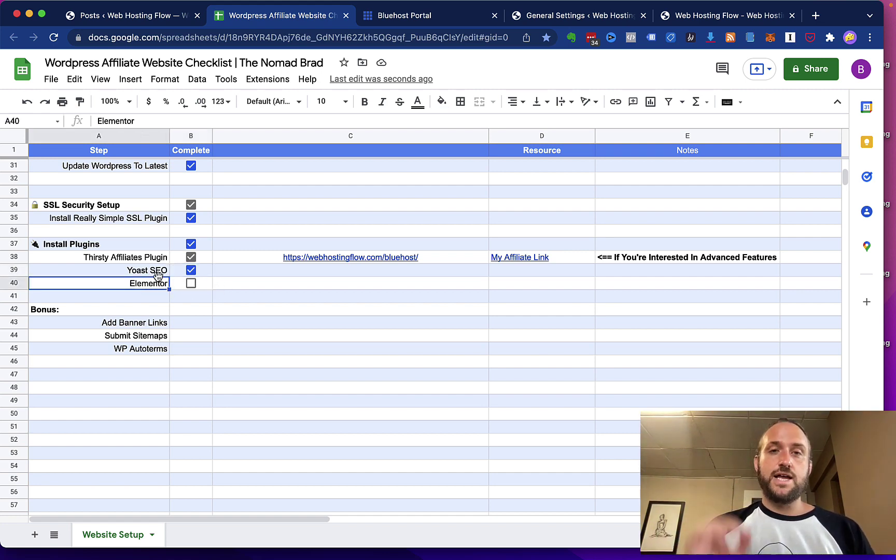
pyautogui.click(335, 292)
pyautogui.click(349, 271)
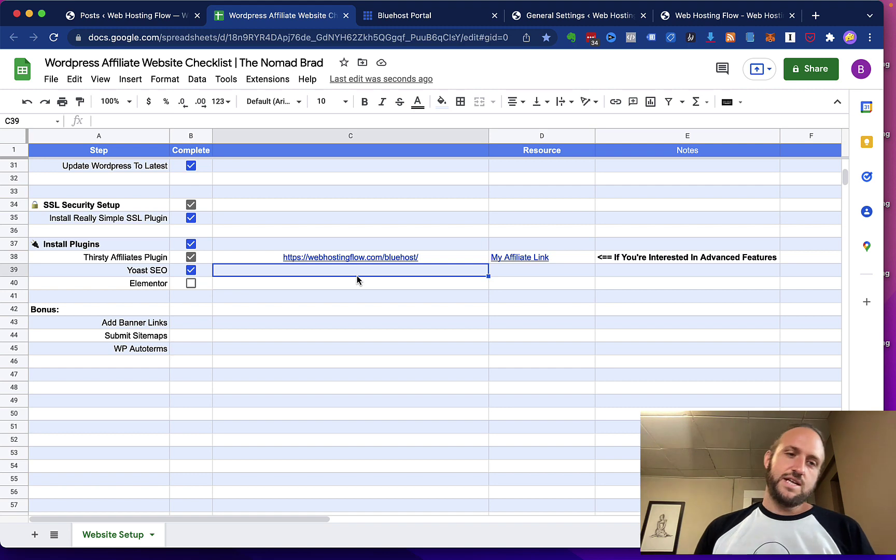
pyautogui.click(338, 282)
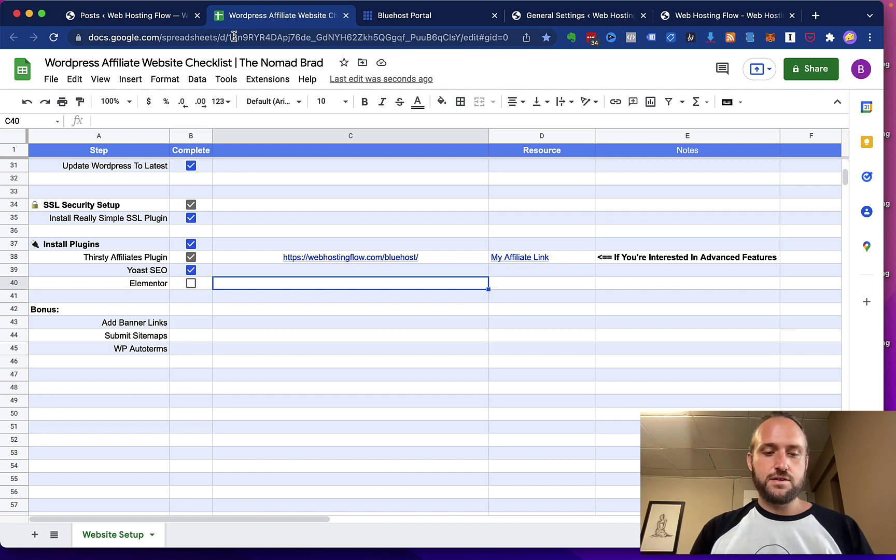
# Step: Switch to WordPress and go from the installed plugins to the page for adding new ones
pyautogui.click(130, 15)
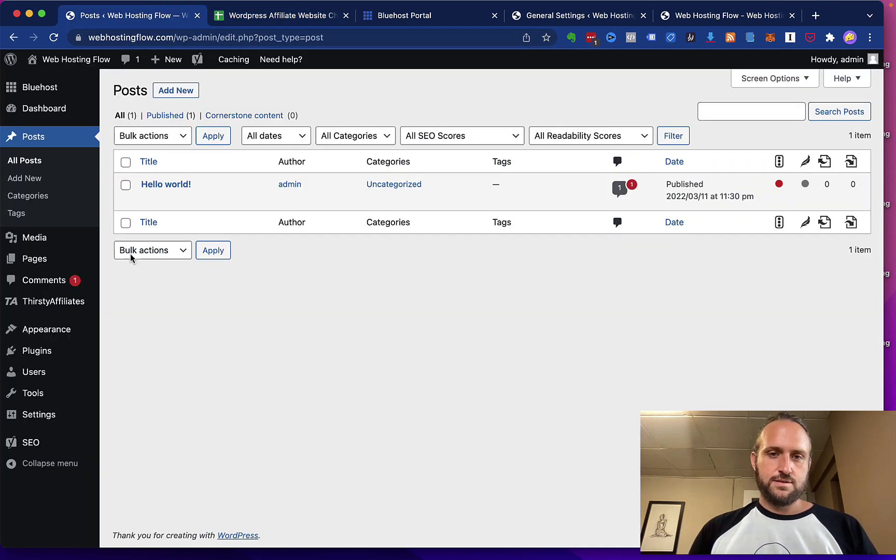
pyautogui.click(36, 356)
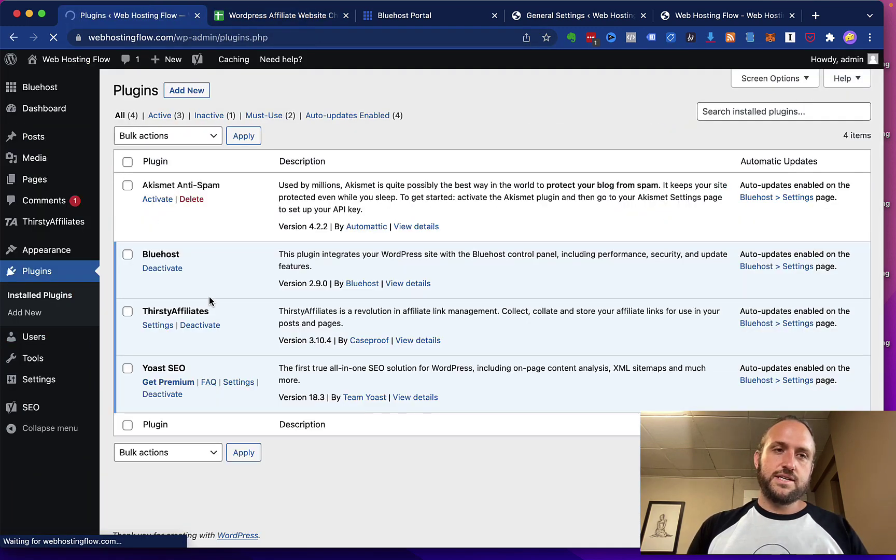
pyautogui.click(188, 91)
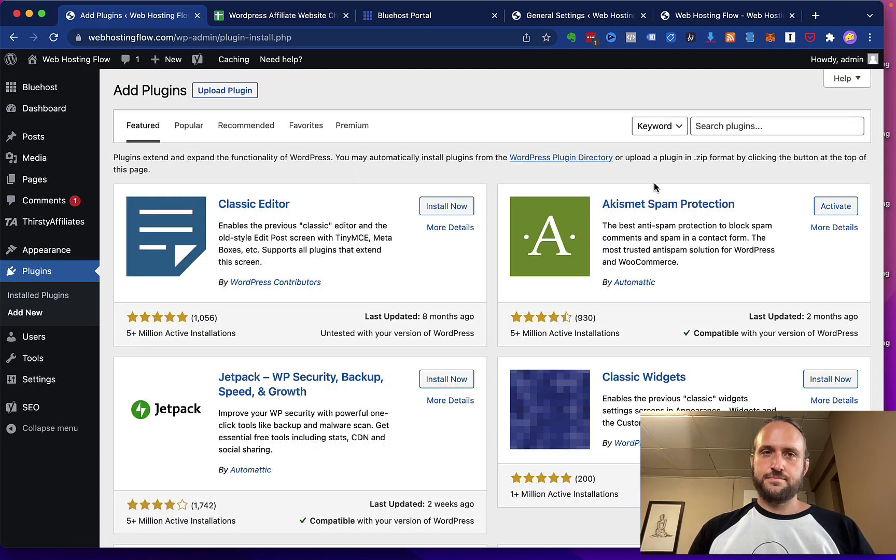
# Step: Search the available plugins for "elementor" and install the Elementor Website Builder plugin
pyautogui.click(714, 120)
pyautogui.write('ele')
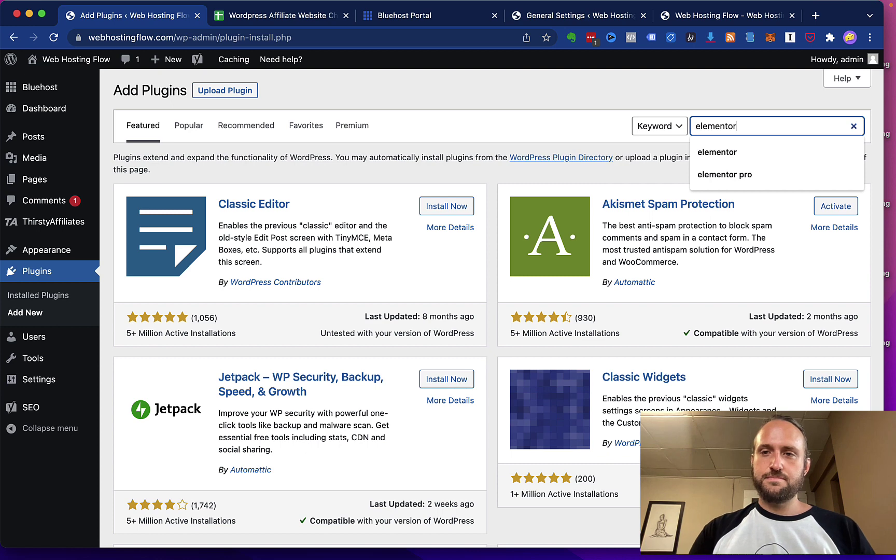
pyautogui.write('mentor')
pyautogui.press('Return')
pyautogui.click(441, 198)
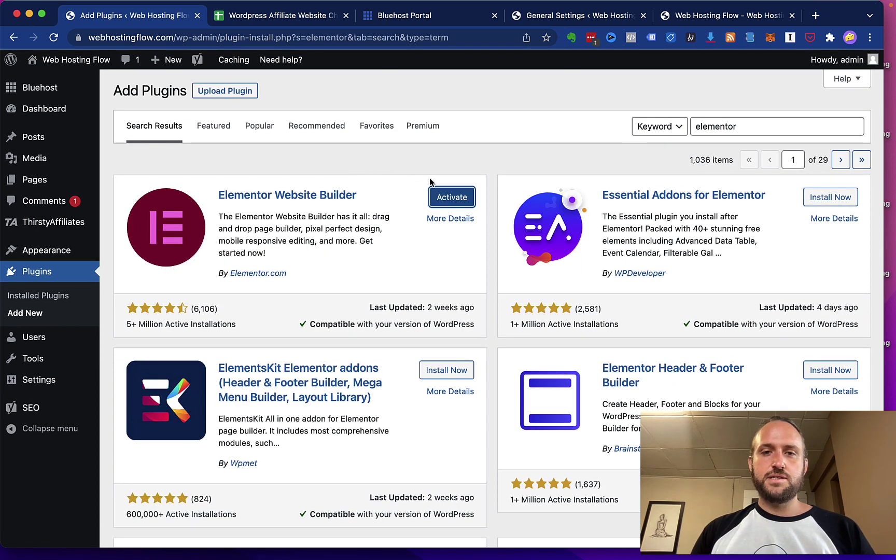
# Step: Activate the Elementor plugin, open the "Hello world!" post in the Elementor editor and dismiss the Yoast SEO notice
pyautogui.click(446, 197)
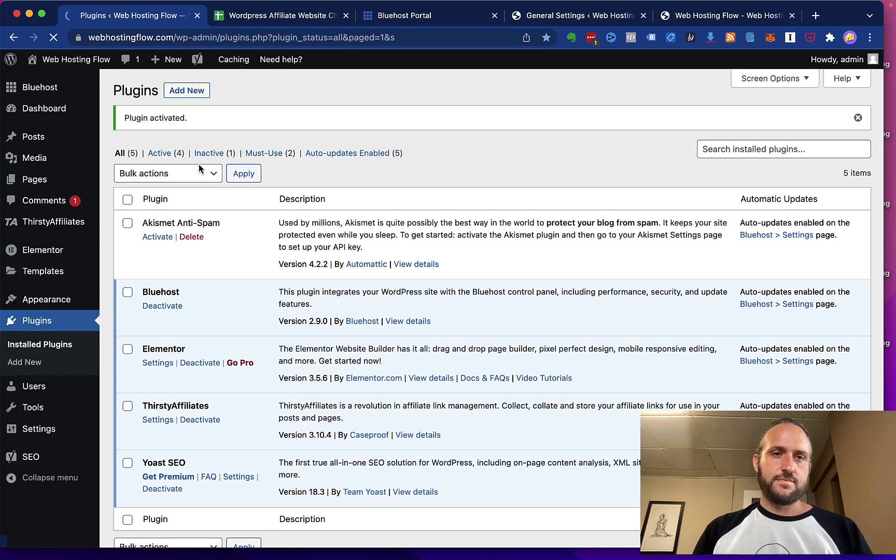
pyautogui.moveTo(77, 136)
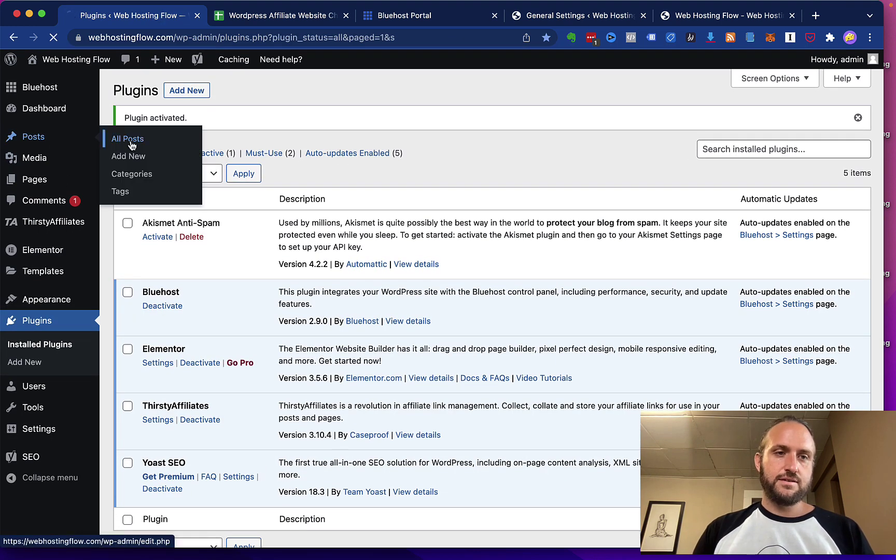
pyautogui.click(117, 137)
pyautogui.click(148, 201)
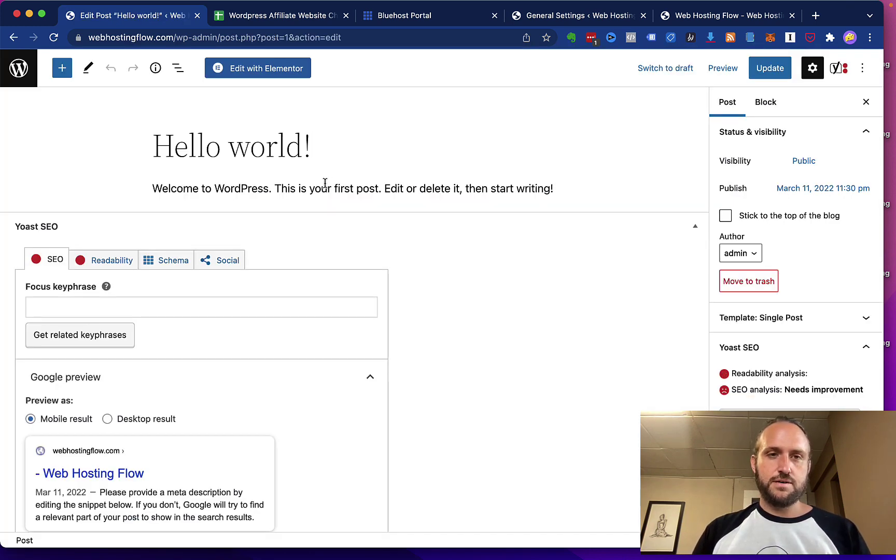
pyautogui.click(269, 69)
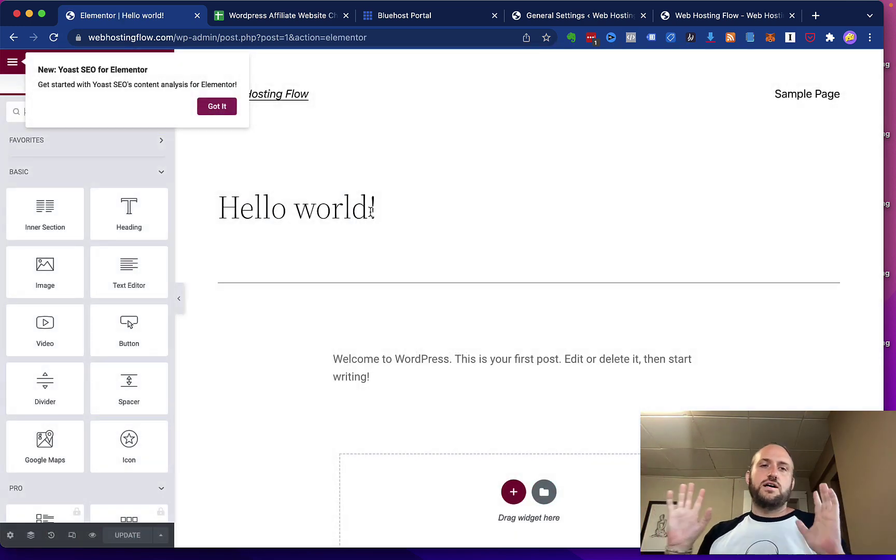
pyautogui.click(216, 106)
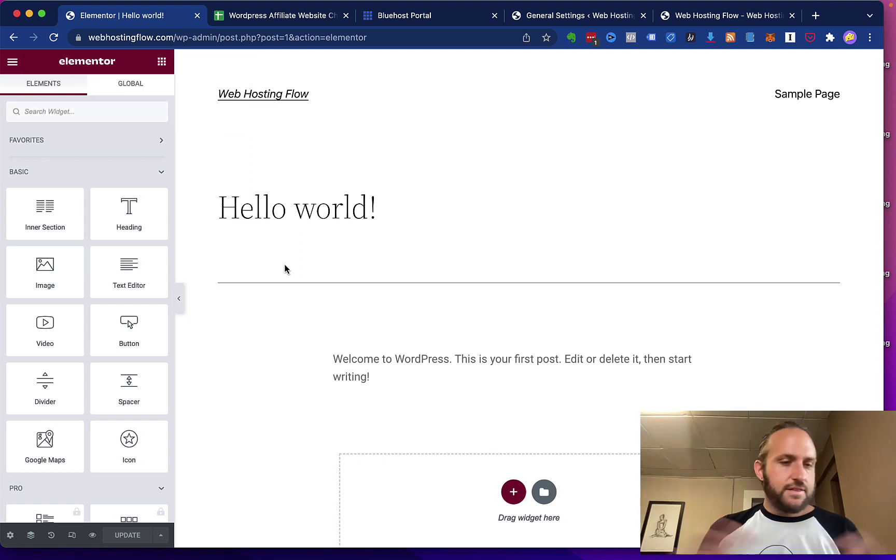
# Step: Add a Heading widget above the post's welcome text and set its title to "New Title"
pyautogui.moveTo(44, 339); pyautogui.dragTo(29, 318)
pyautogui.moveTo(115, 209); pyautogui.dragTo(452, 357)
pyautogui.tripleClick(486, 347)
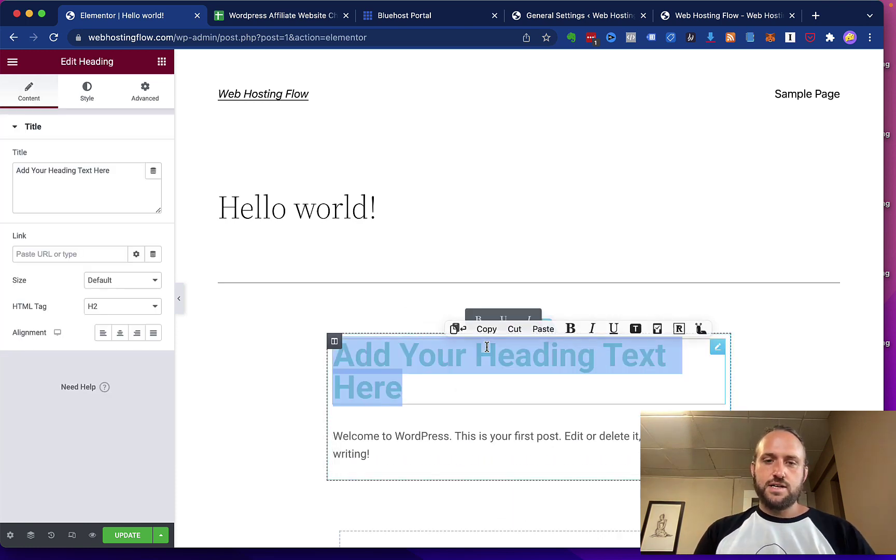
pyautogui.write('New Title')
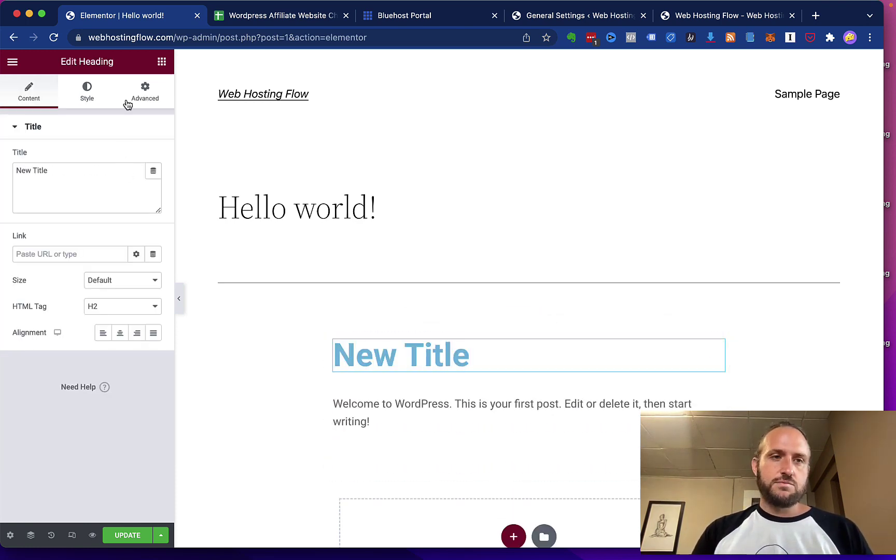
# Step: Add an Image widget below the welcome text and a Video widget beneath the image
pyautogui.click(12, 62)
pyautogui.click(162, 62)
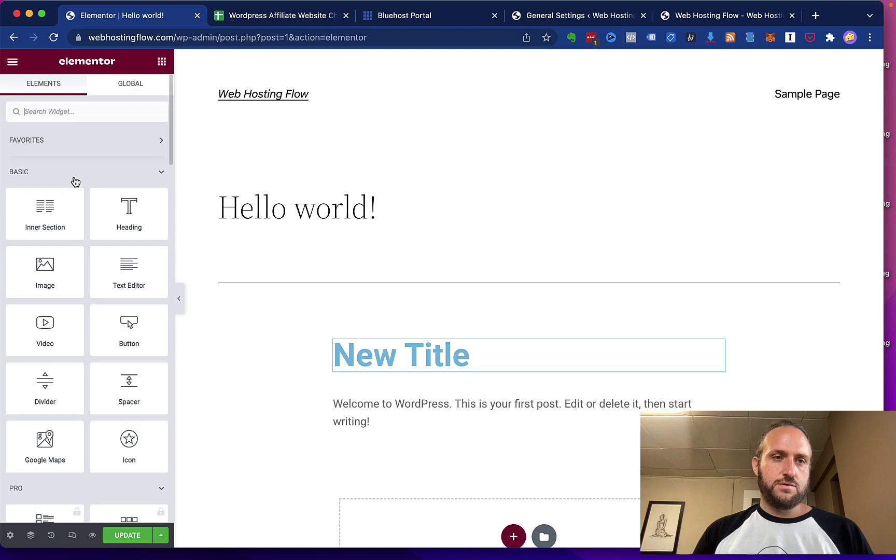
pyautogui.moveTo(40, 282); pyautogui.dragTo(473, 438)
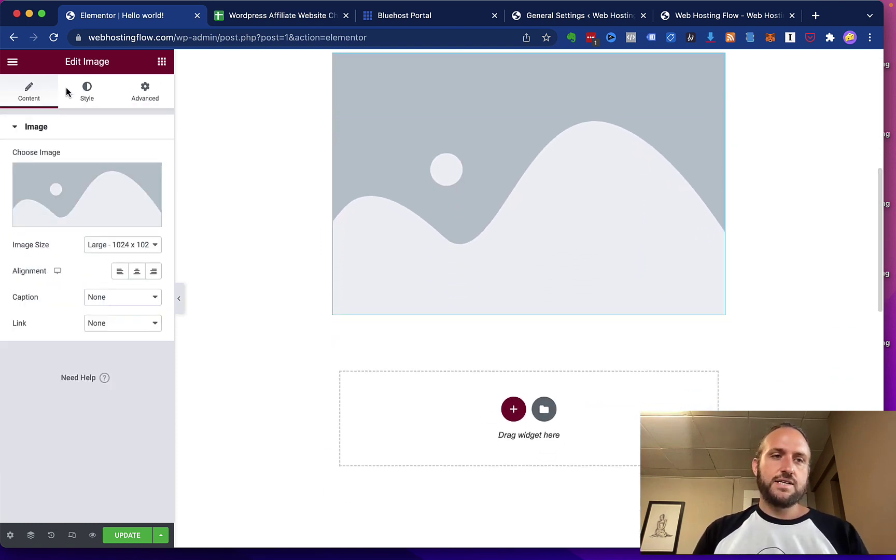
pyautogui.click(159, 65)
pyautogui.moveTo(58, 330); pyautogui.dragTo(489, 344)
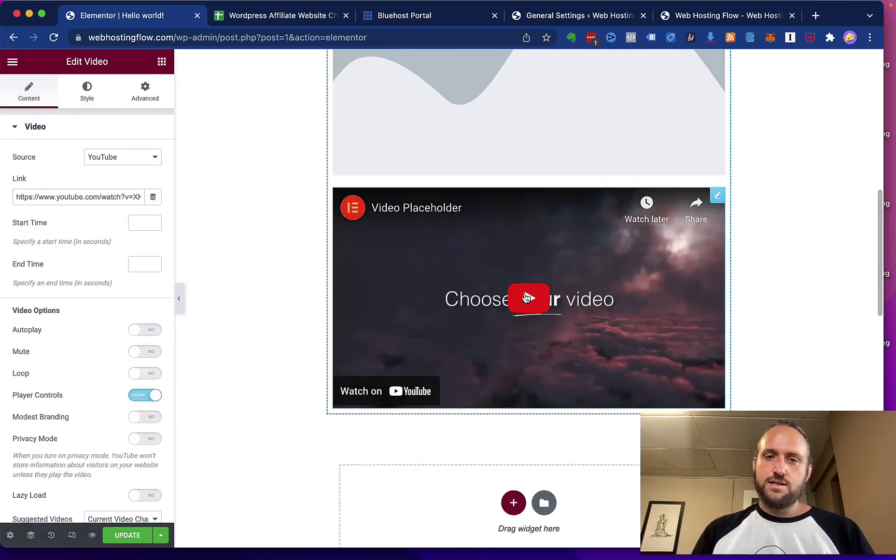
# Step: Add a Button widget directly below the video in the post
pyautogui.click(161, 61)
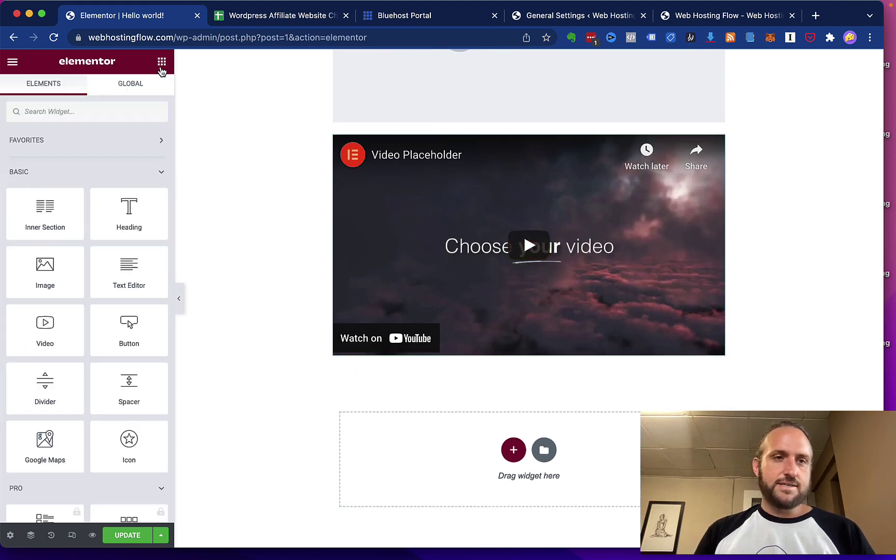
pyautogui.scroll(-5, 60, 226)
pyautogui.scroll(3, 52, 208)
pyautogui.moveTo(128, 215); pyautogui.dragTo(458, 357)
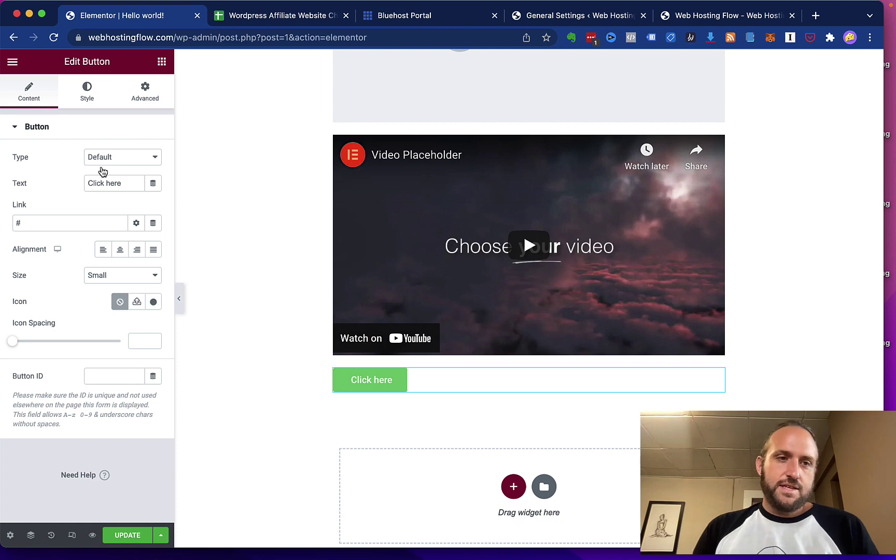
# Step: Look through the remaining Elementor widgets and the editor menu's options, including the exit to the dashboard
pyautogui.click(161, 61)
pyautogui.scroll(-7, 90, 270)
pyautogui.scroll(-15, 83, 295)
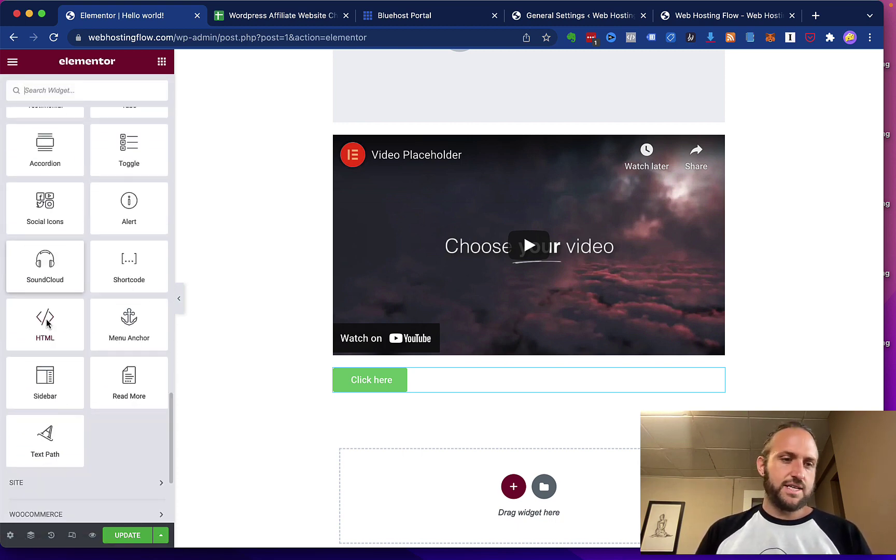
pyautogui.scroll(20, 45, 337)
pyautogui.click(13, 64)
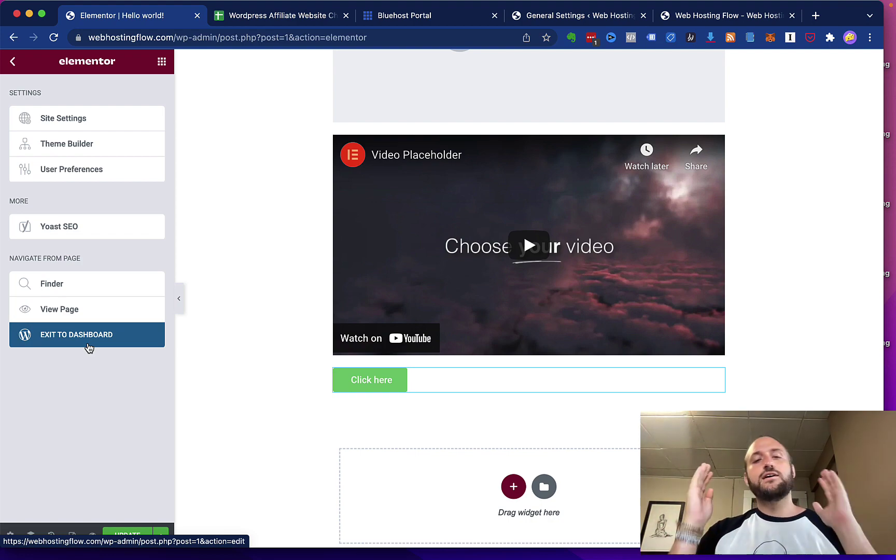
pyautogui.click(88, 347)
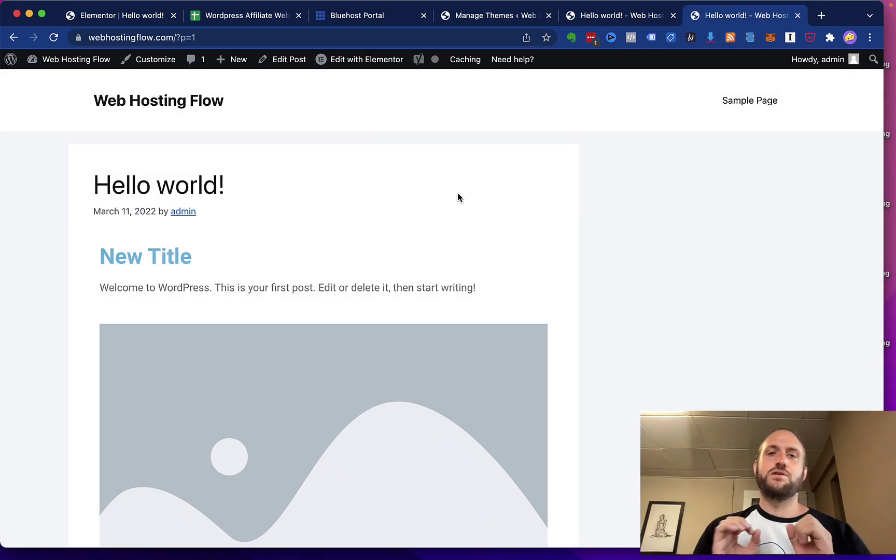
pyautogui.click(383, 17)
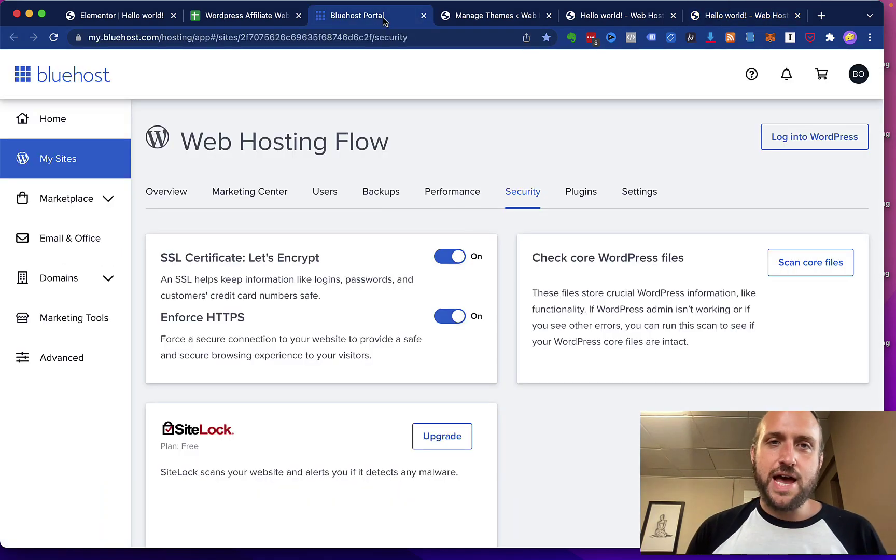
pyautogui.click(481, 17)
pyautogui.click(591, 20)
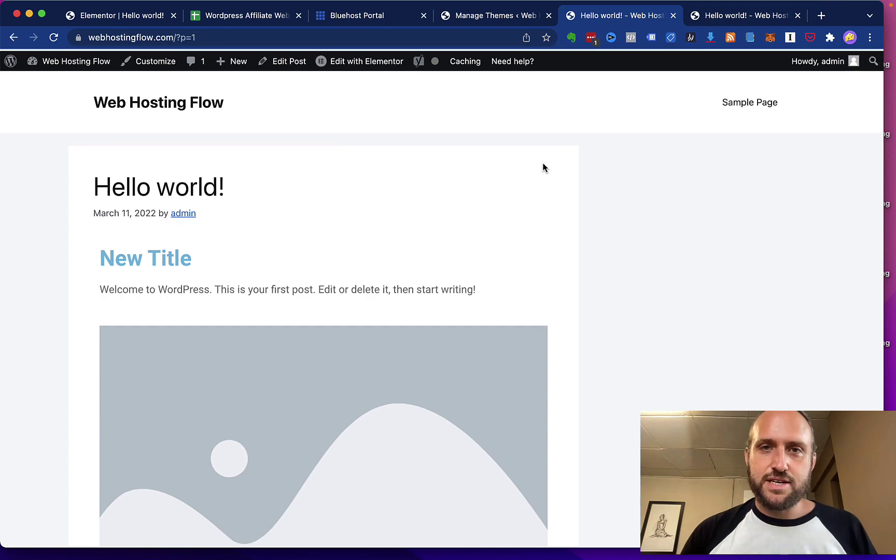
pyautogui.click(377, 21)
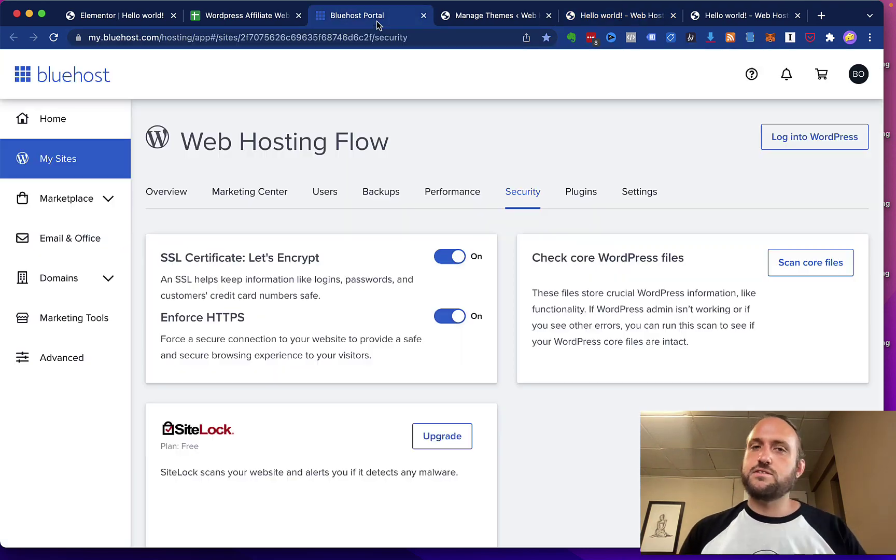
pyautogui.click(482, 23)
pyautogui.click(600, 21)
# Step: Switch to the Bluehost affiliate links window and copy the embed code of the tall 120x600 "The Best Web Hosting" banner
pyautogui.hotkey('ctrl', 'Up')
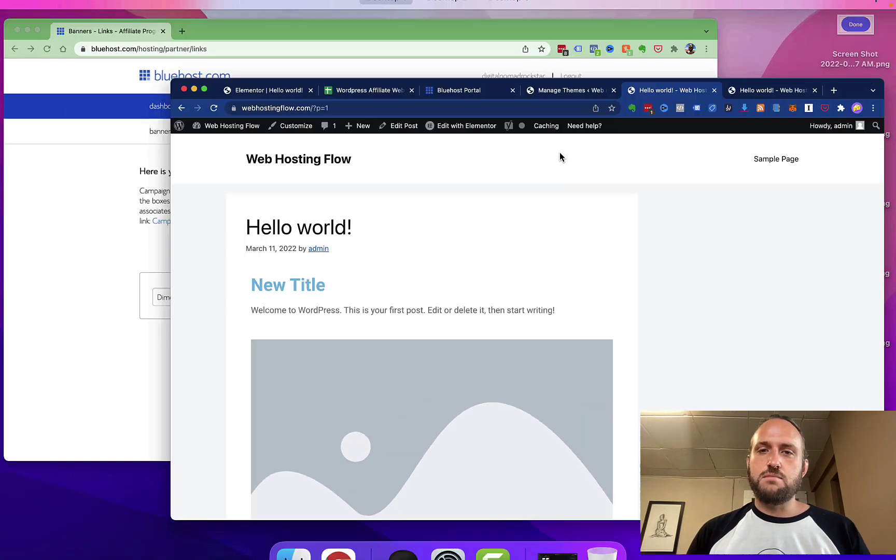
pyautogui.click(354, 150)
pyautogui.scroll(-10, 210, 164)
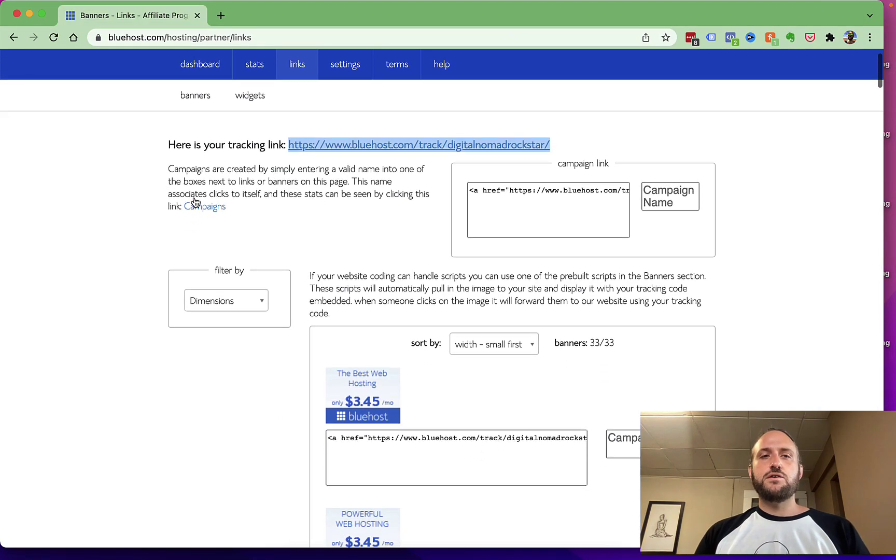
pyautogui.scroll(-10, 202, 310)
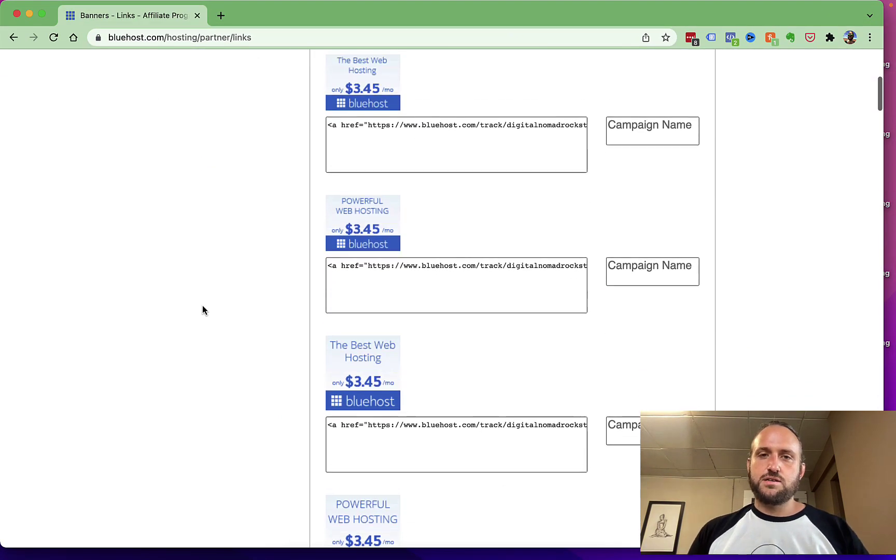
pyautogui.scroll(5, 209, 330)
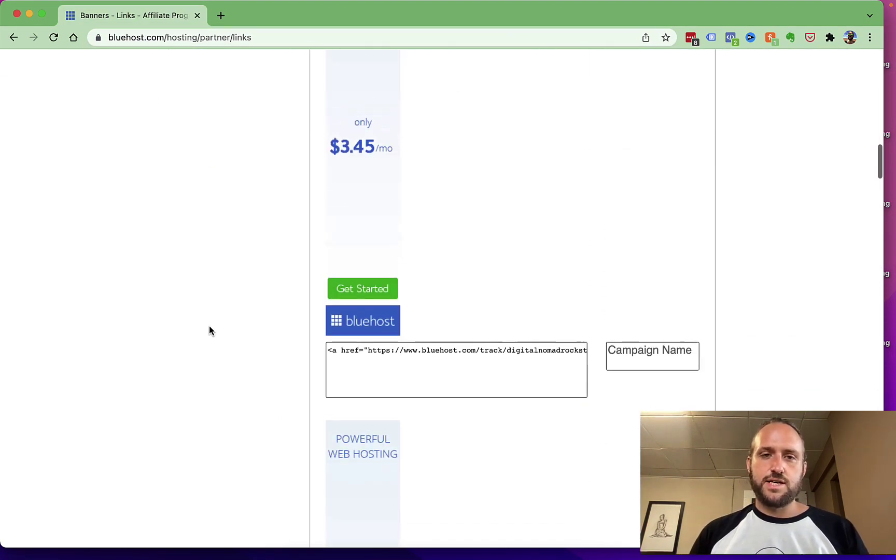
pyautogui.scroll(-2, 351, 199)
pyautogui.click(413, 347)
# Step: Return to the WordPress site window, open the Widgets page from the dashboard and close its welcome guide
pyautogui.hotkey('ctrl', 'Up')
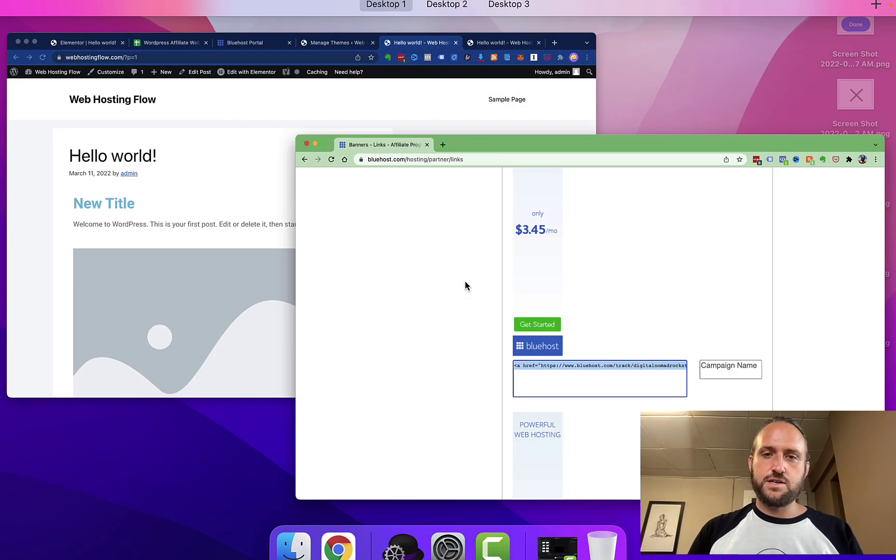
pyautogui.click(336, 176)
pyautogui.moveTo(62, 62)
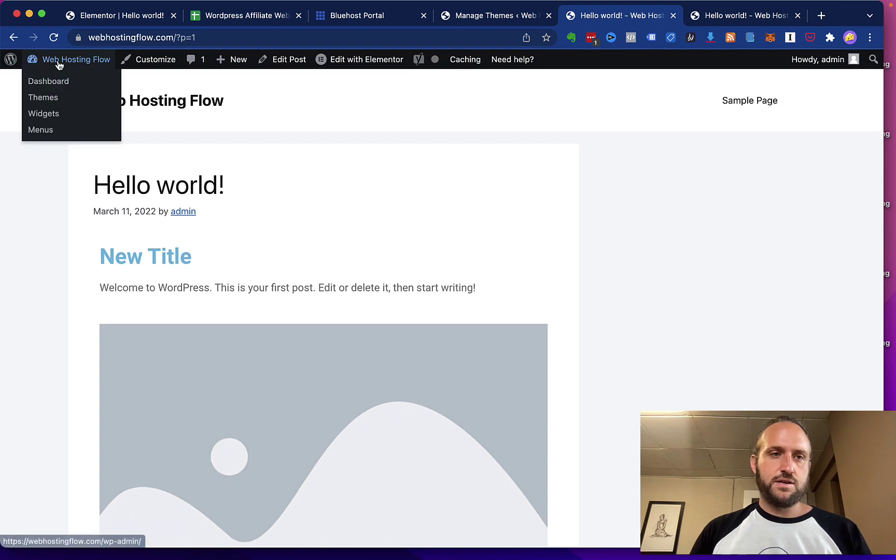
pyautogui.click(49, 86)
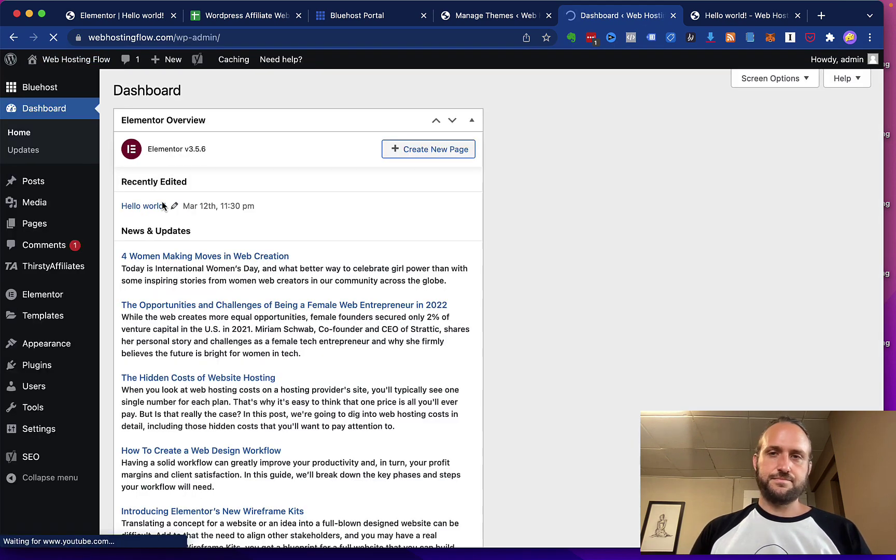
pyautogui.moveTo(39, 342)
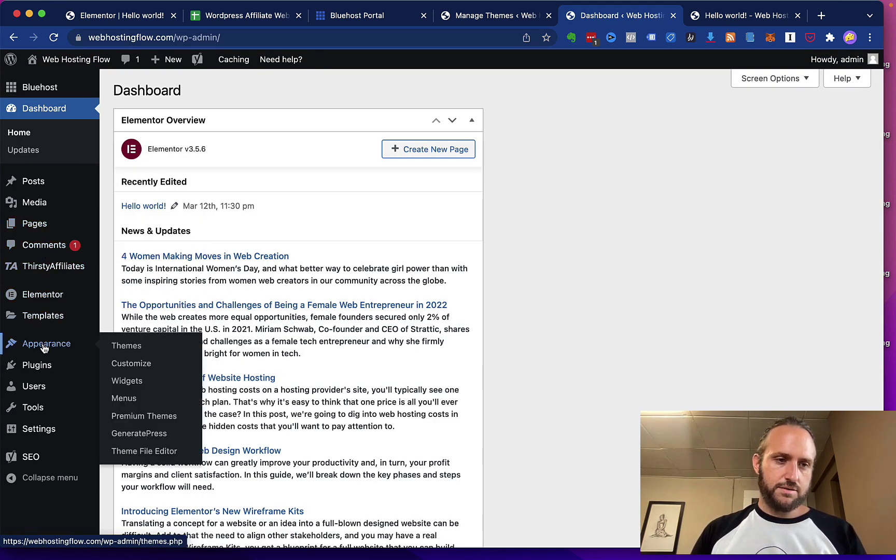
pyautogui.click(130, 385)
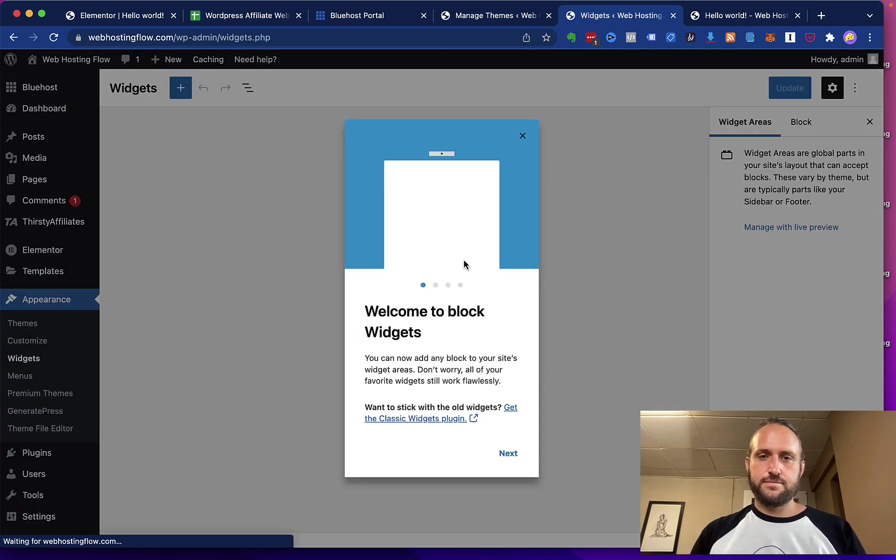
pyautogui.click(508, 450)
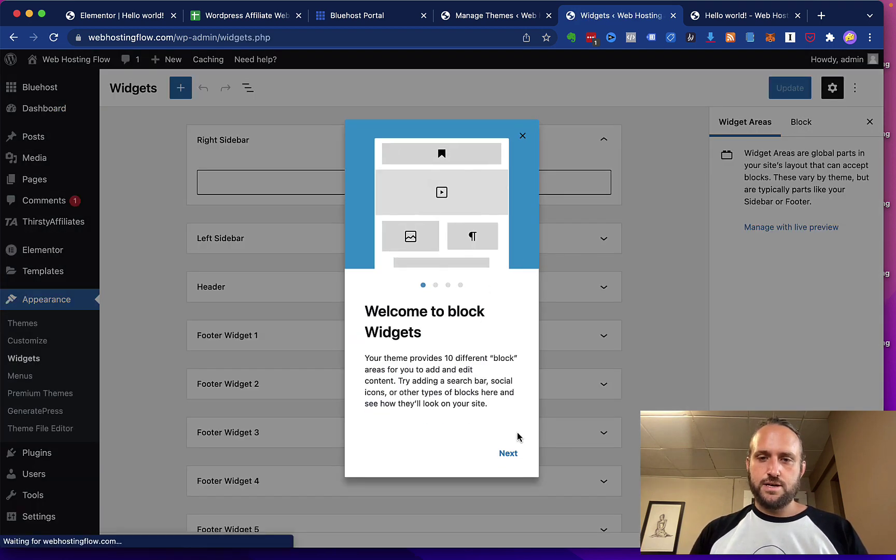
pyautogui.click(522, 134)
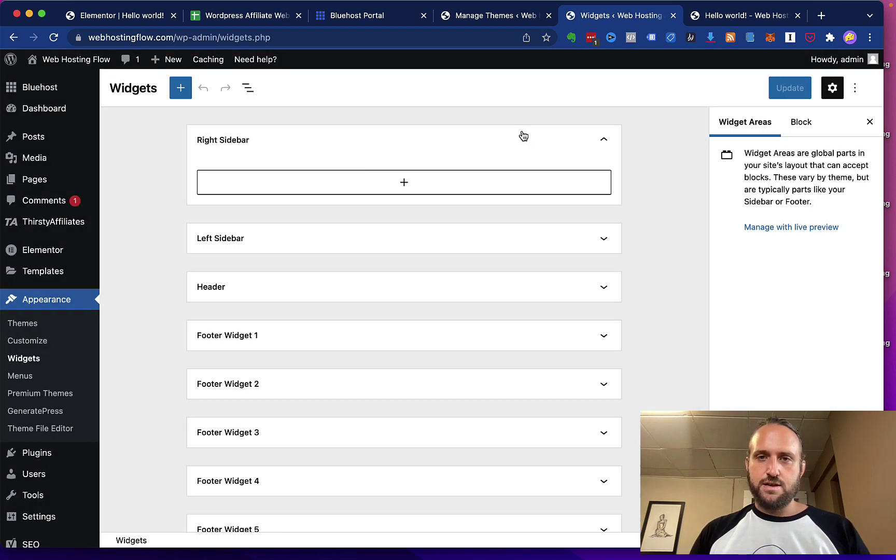
# Step: Add a Custom HTML block to the Right Sidebar, paste the copied Bluehost banner code into it and save the widgets
pyautogui.click(404, 185)
pyautogui.write('html')
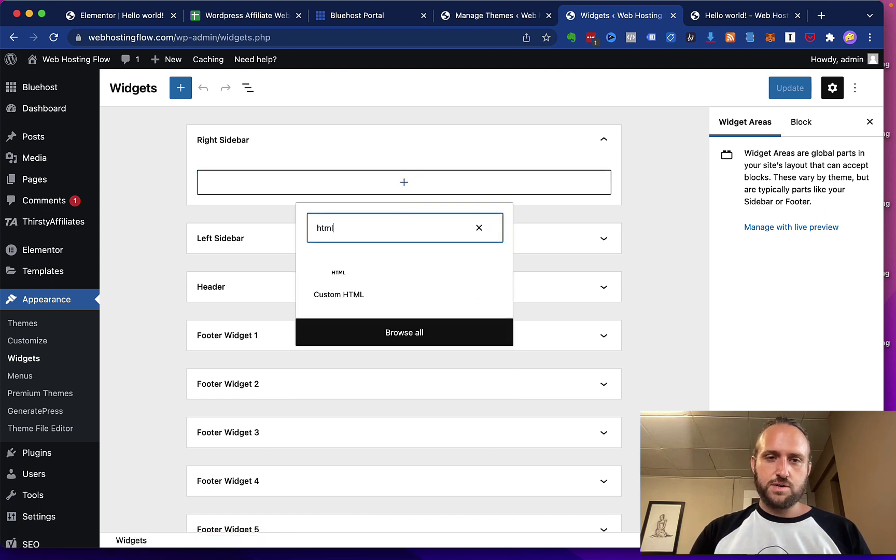
pyautogui.click(355, 288)
pyautogui.write('<a href="https://www.bluehost.com/track/digitalnomadrockstar/" target="_blank"> <img border="0" src="https://bluehost-cdn.com/media/partner/images/digitalnomadrockstar/120x600/120x600BW.png"> </a>')
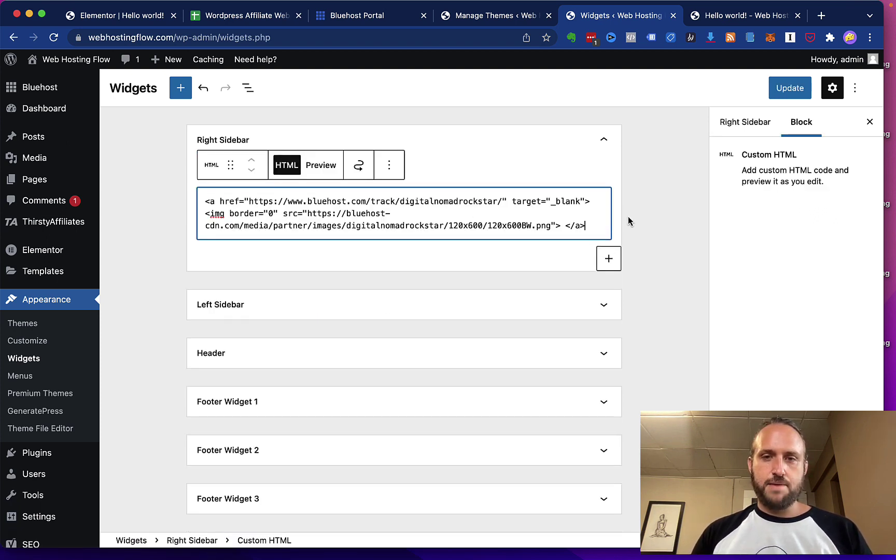
pyautogui.click(789, 88)
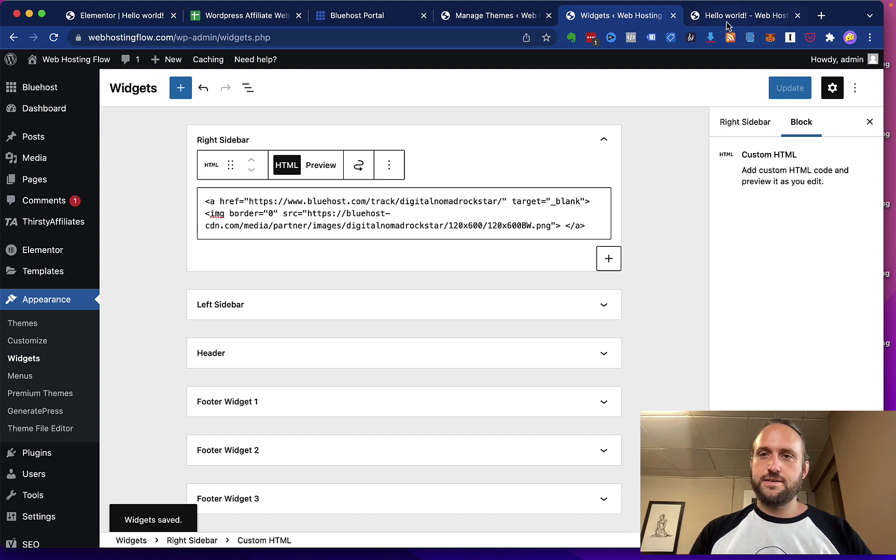
# Step: View the "Hello world!" post on the live site and examine the banner in its sidebar
pyautogui.click(731, 21)
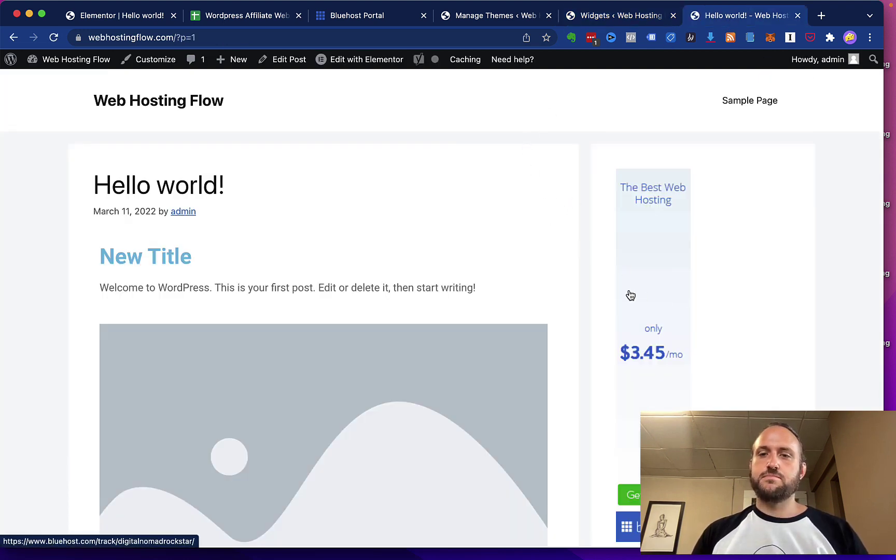
pyautogui.scroll(-4, 628, 293)
pyautogui.scroll(2, 646, 227)
pyautogui.scroll(2, 627, 233)
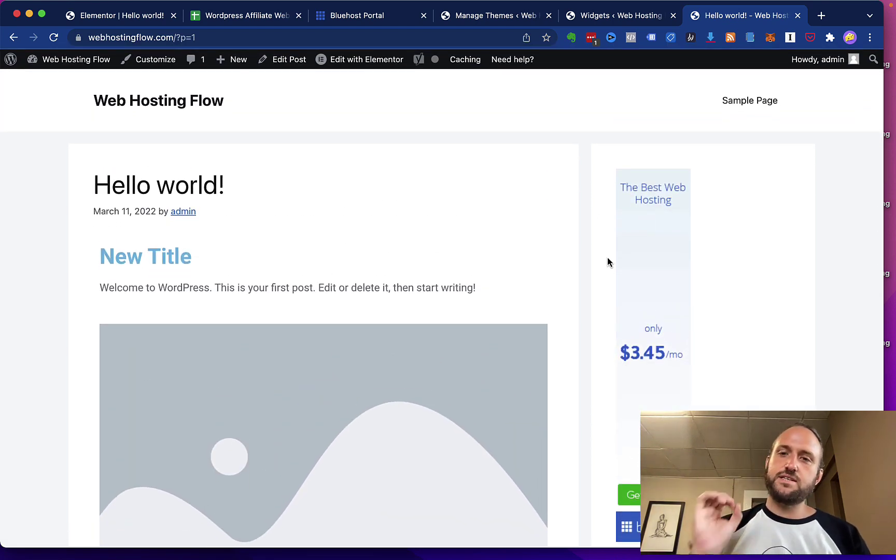
# Step: Switch to the Bluehost affiliate links window and copy the embed code of the wide, short "The Best Web Hosting" $3.45/mo banner
pyautogui.click(603, 21)
pyautogui.hotkey('ctrl', 'Up')
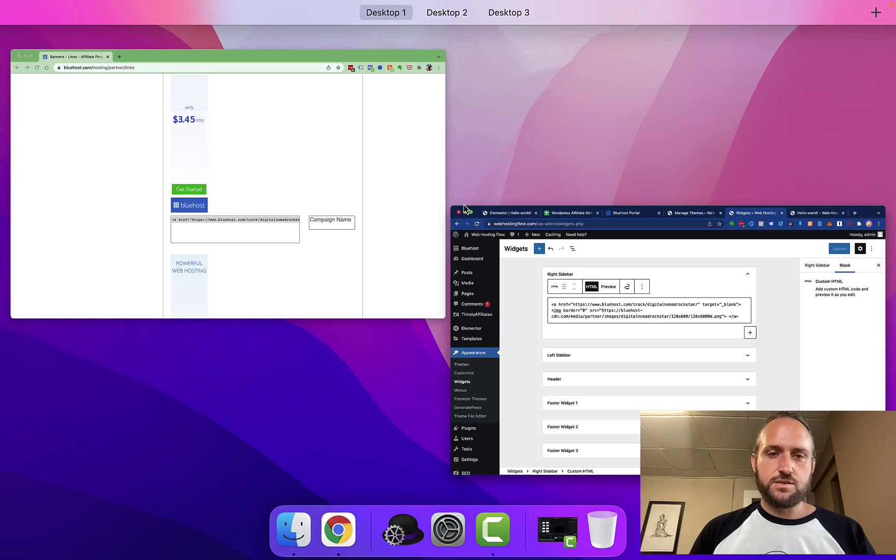
pyautogui.click(332, 224)
pyautogui.scroll(5, 332, 213)
pyautogui.rightClick(332, 203)
pyautogui.click(296, 215)
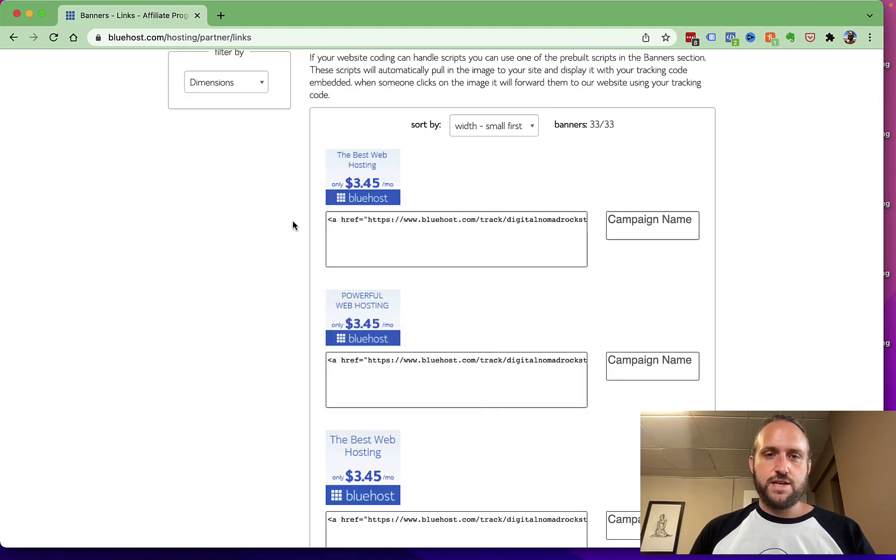
pyautogui.scroll(-15, 289, 245)
pyautogui.scroll(-10, 288, 245)
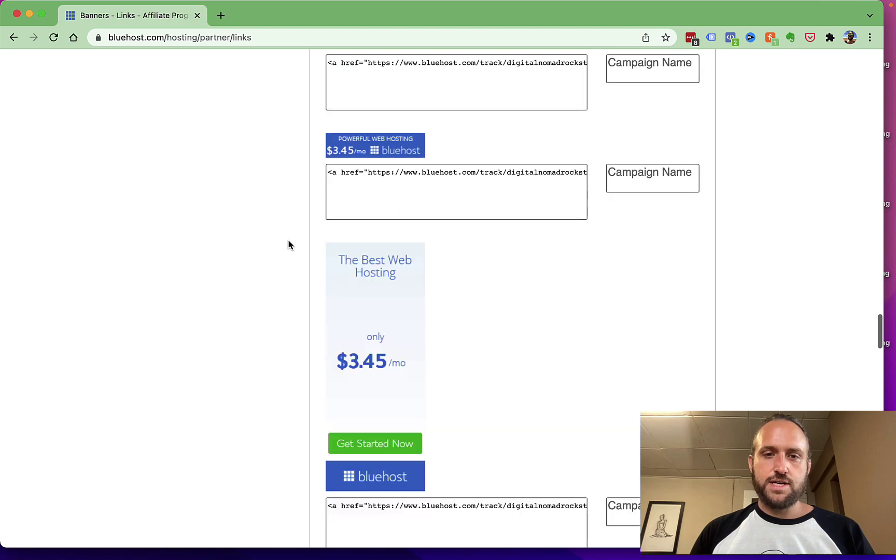
pyautogui.click(462, 226)
pyautogui.press('super+a')
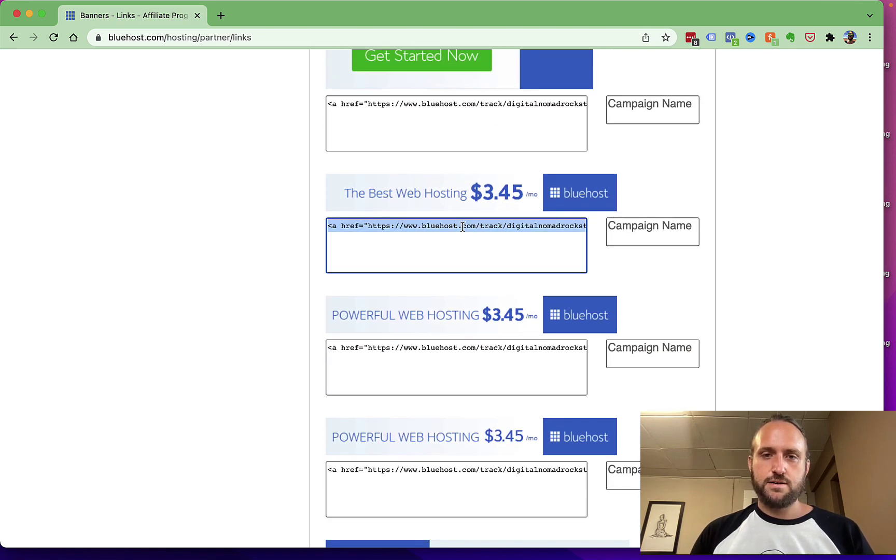
# Step: Return to the WordPress Widgets page, add a Custom HTML block to the Header area, paste the copied Bluehost banner code and save the widgets
pyautogui.hotkey('ctrl', 'Up')
pyautogui.click(322, 194)
pyautogui.scroll(-1, 279, 287)
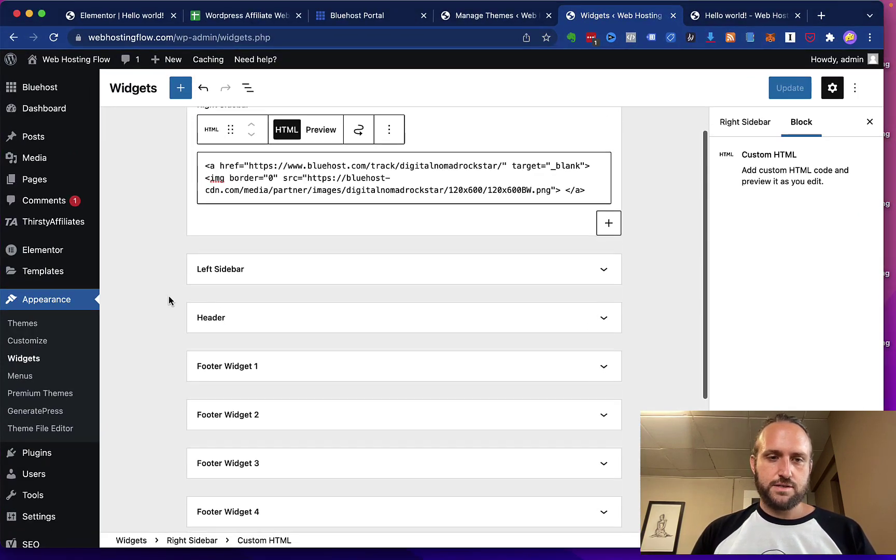
pyautogui.click(285, 326)
pyautogui.click(404, 367)
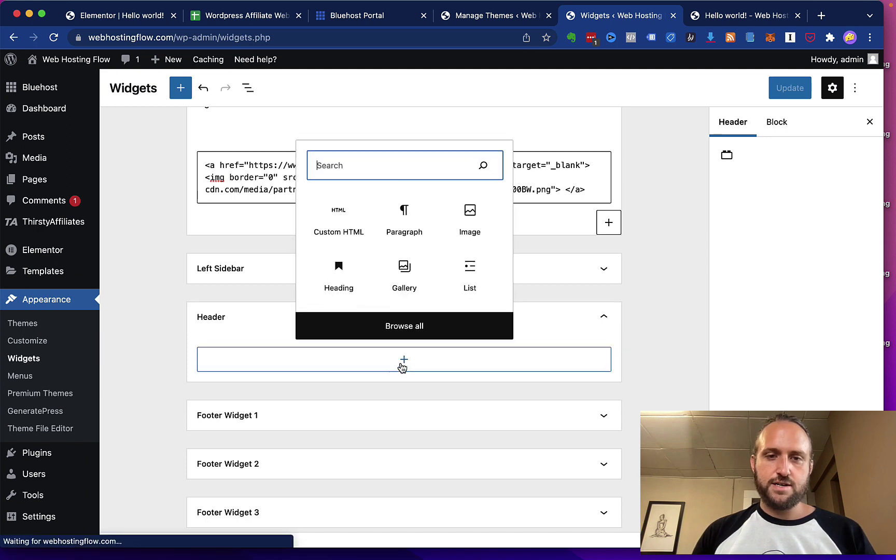
pyautogui.write('html')
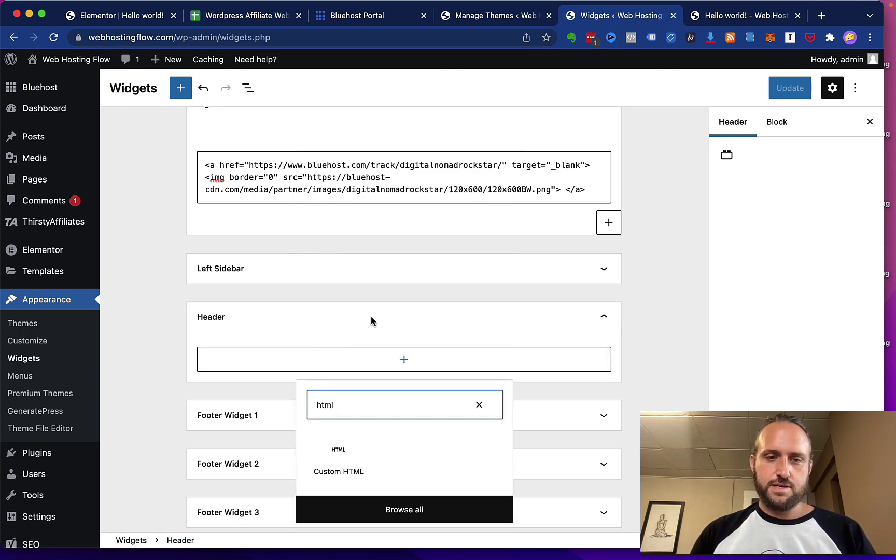
pyautogui.click(343, 458)
pyautogui.write('<a href="https://www.bluehost.com/track/digitalnomadrockstar/" target="_blank"> <img border="0" src="https://bluehost-cdn.com/media/partner/images/digitalnomadrockstar/468x60/468x60BW.png"> </a>')
pyautogui.click(789, 88)
# Step: Reload the live "Hello world!" post and examine the banners in its header and sidebar
pyautogui.click(747, 15)
pyautogui.press('super+r')
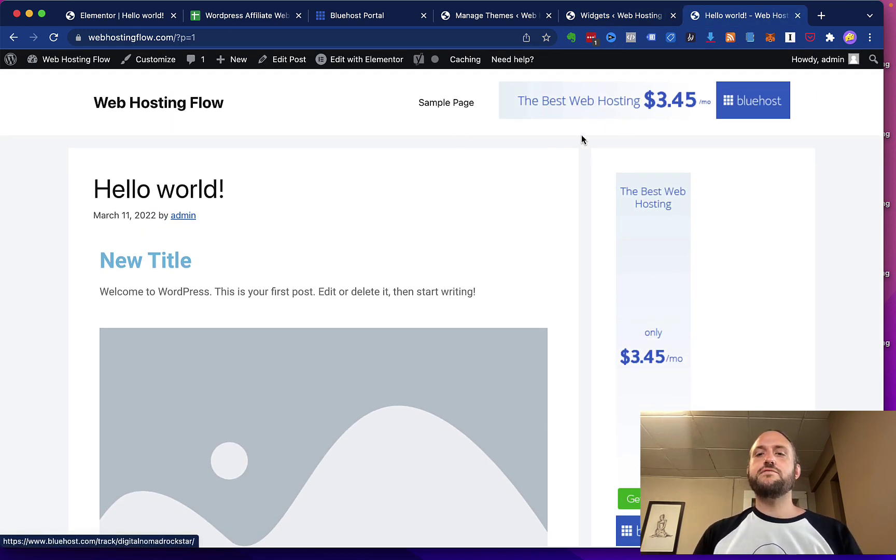
pyautogui.scroll(-15, 294, 331)
pyautogui.scroll(15, 294, 330)
pyautogui.scroll(3, 294, 325)
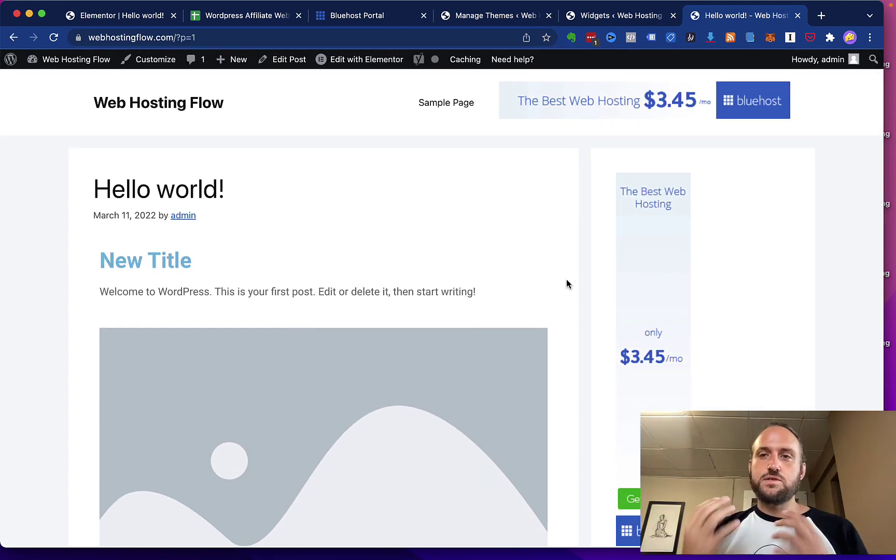